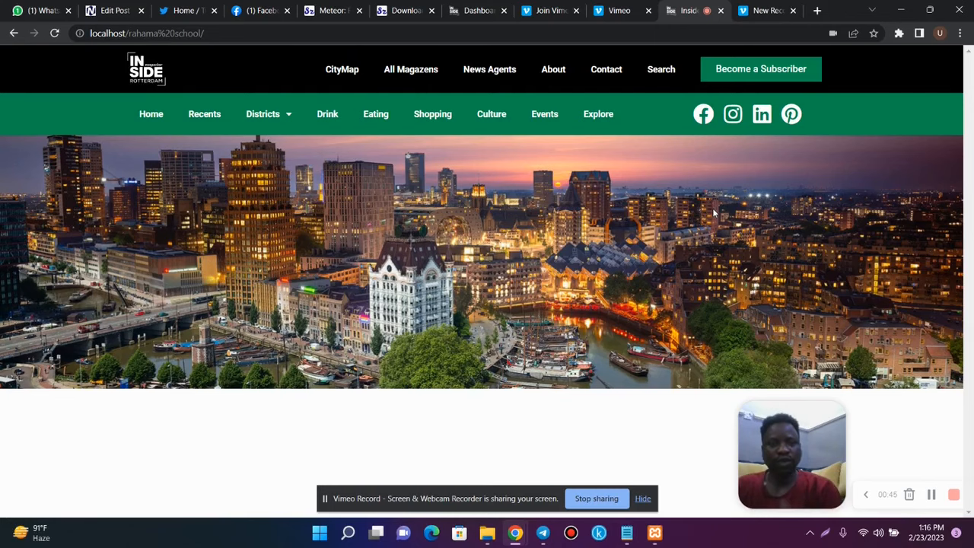
left_click(477, 9)
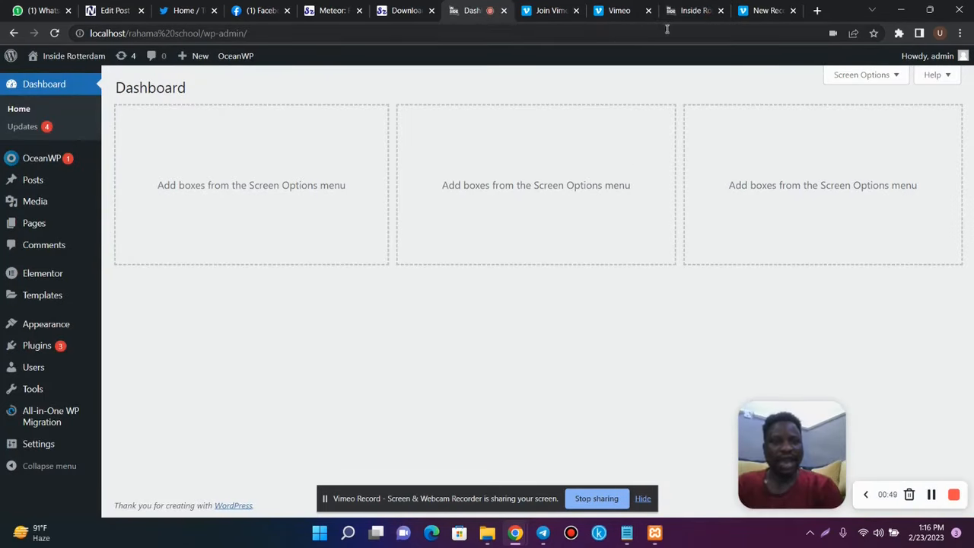
left_click(697, 17)
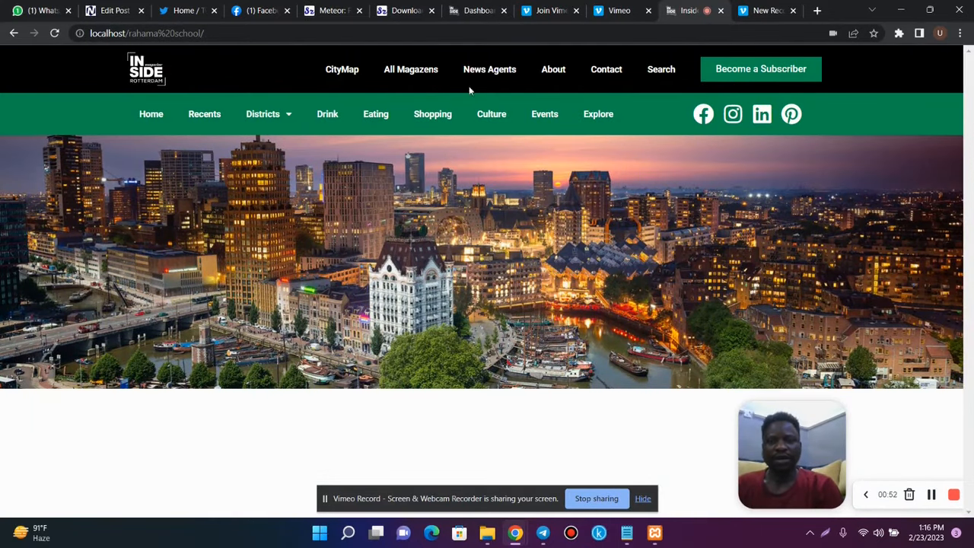
left_click(471, 13)
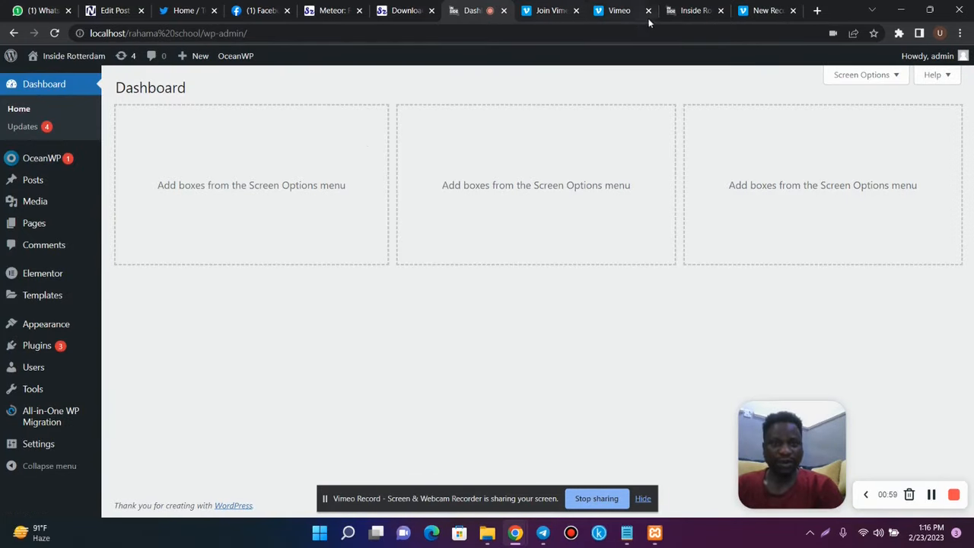
left_click(686, 11)
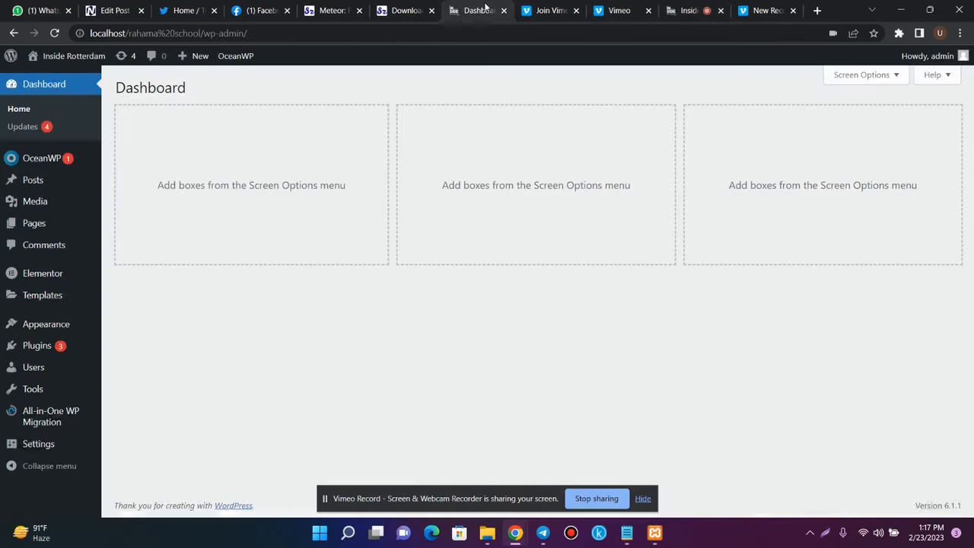
Step: Create a new WordPress navigation menu named Lesson 1 from the site's menu management page
left_click(478, 10)
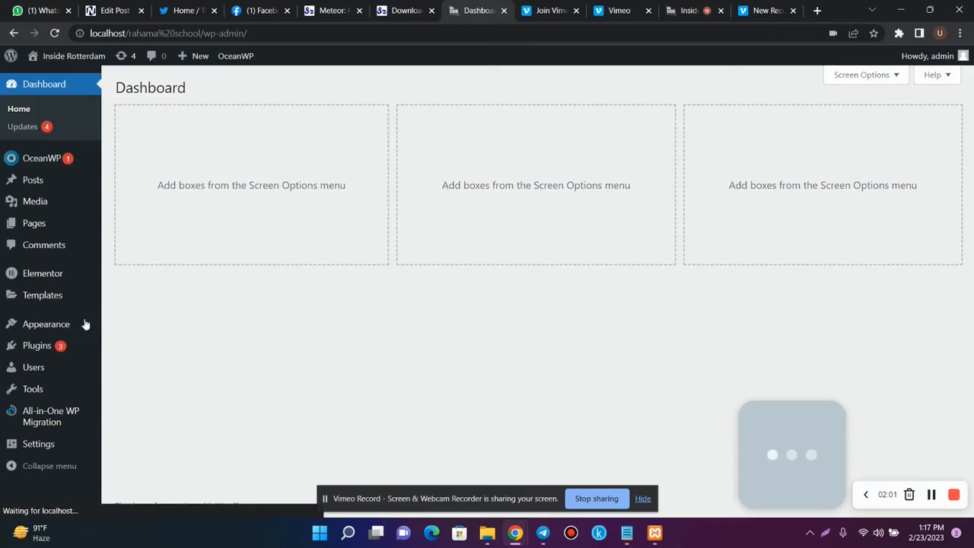
mouse_move(60, 322)
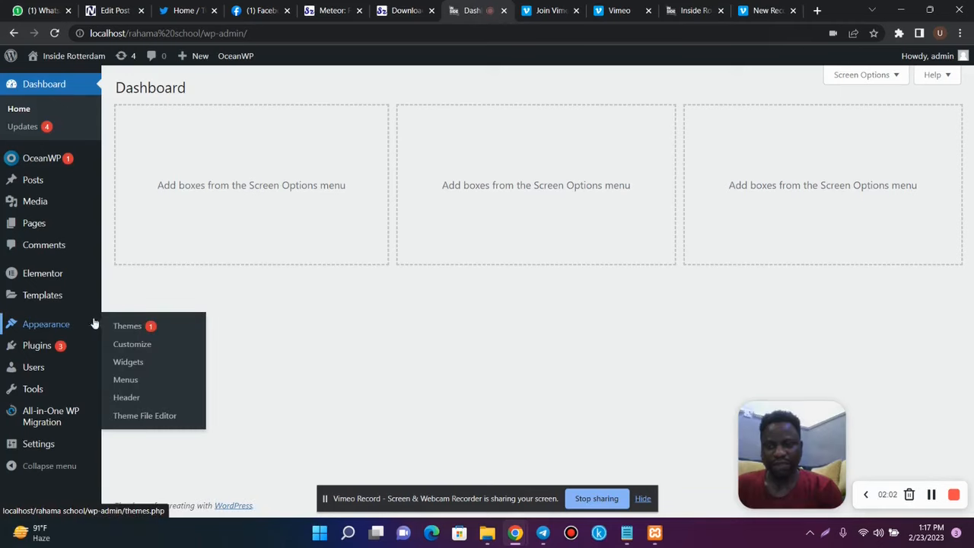
left_click(131, 382)
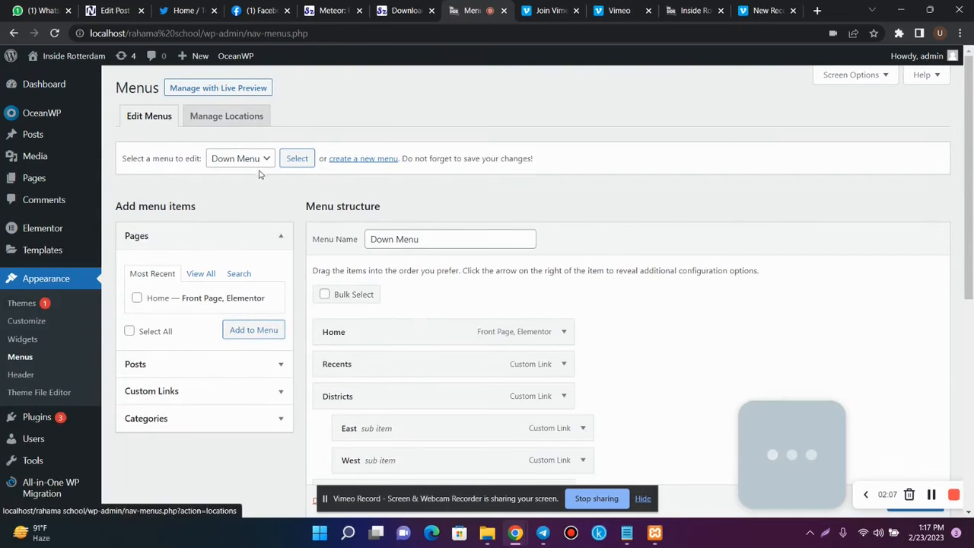
left_click(348, 160)
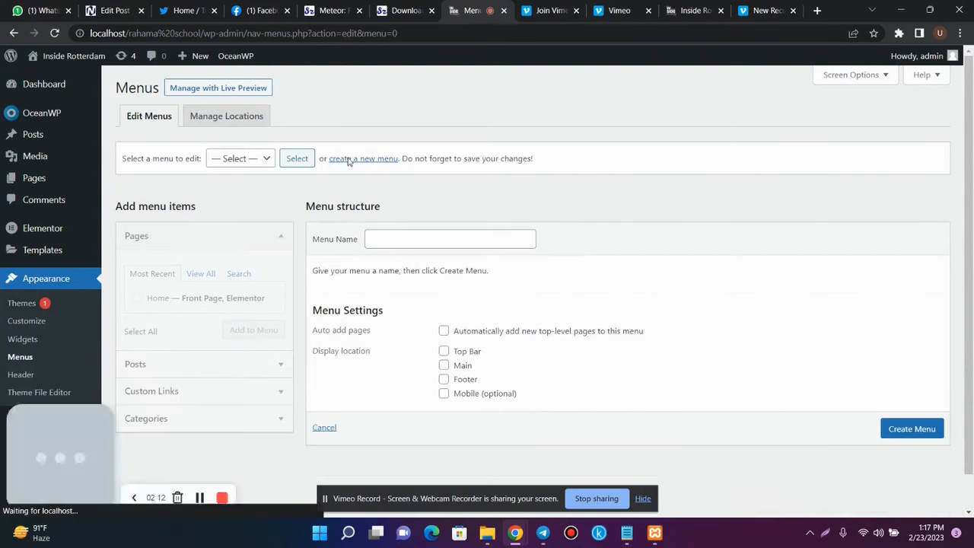
left_click(408, 241)
type("Lesson 1")
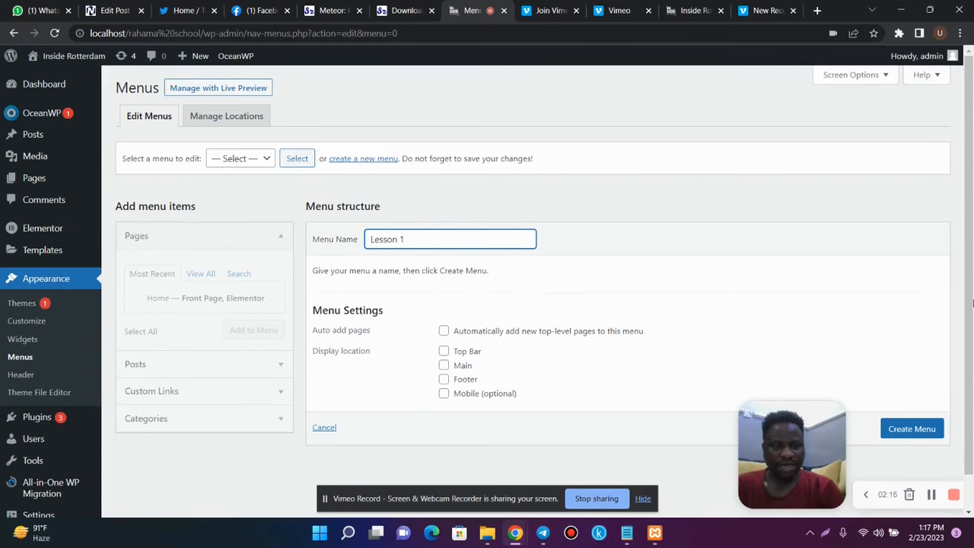
scroll(921, 388, "down", 1)
left_click(933, 392)
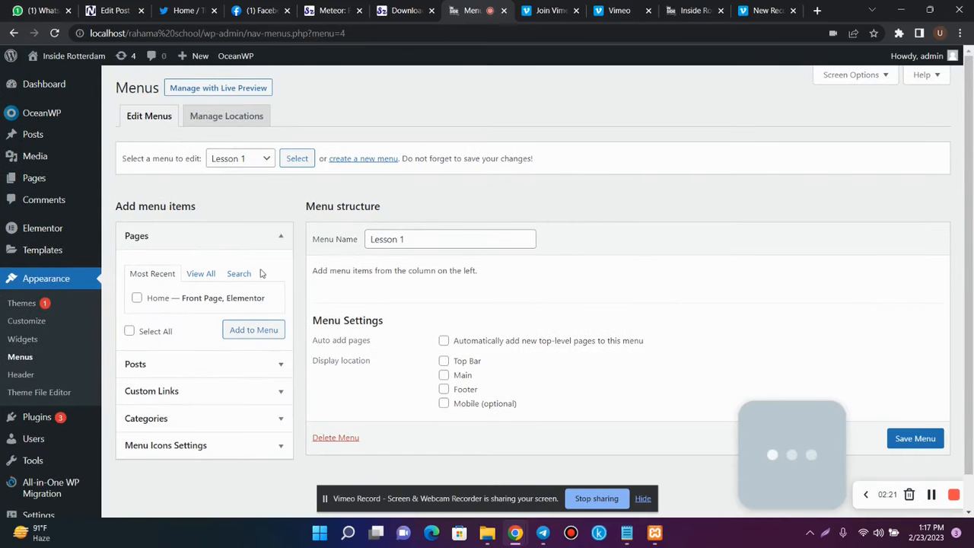
Step: Add a custom link with URL # and link text CityMap to the Lesson 1 menu
left_click(197, 233)
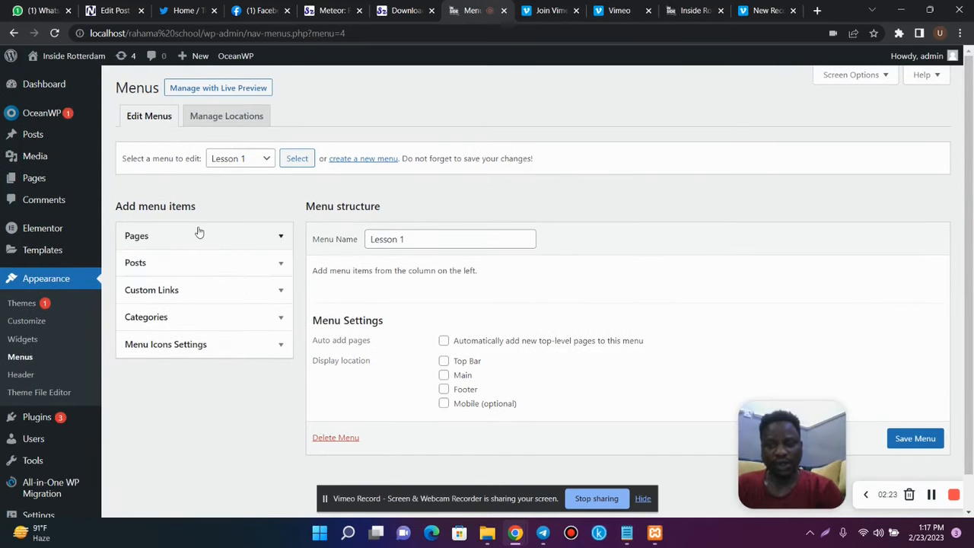
left_click(190, 299)
left_click(187, 335)
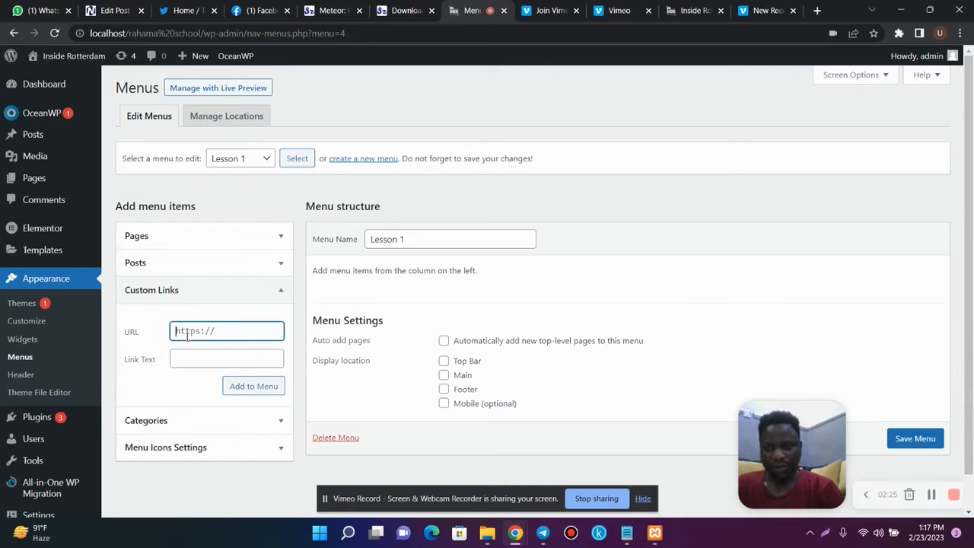
type("#")
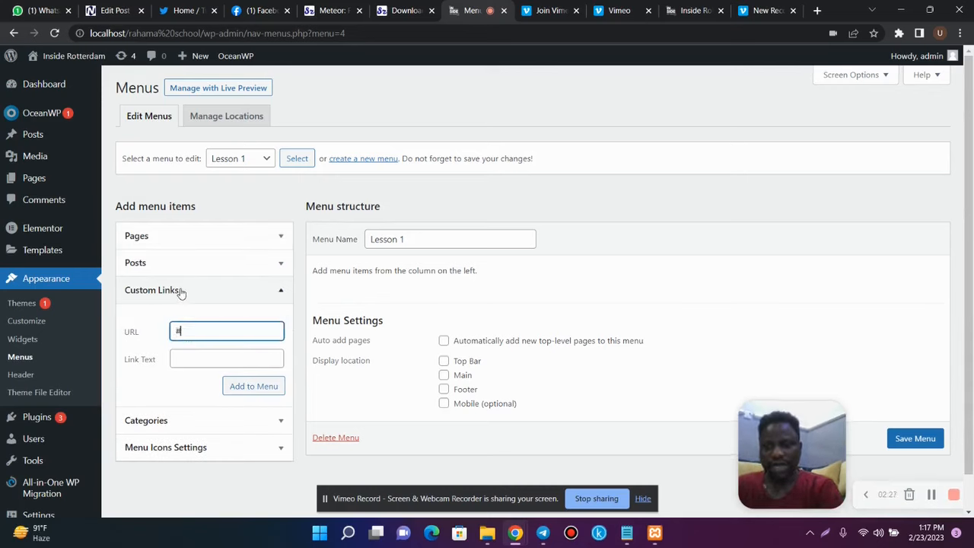
left_click(192, 362)
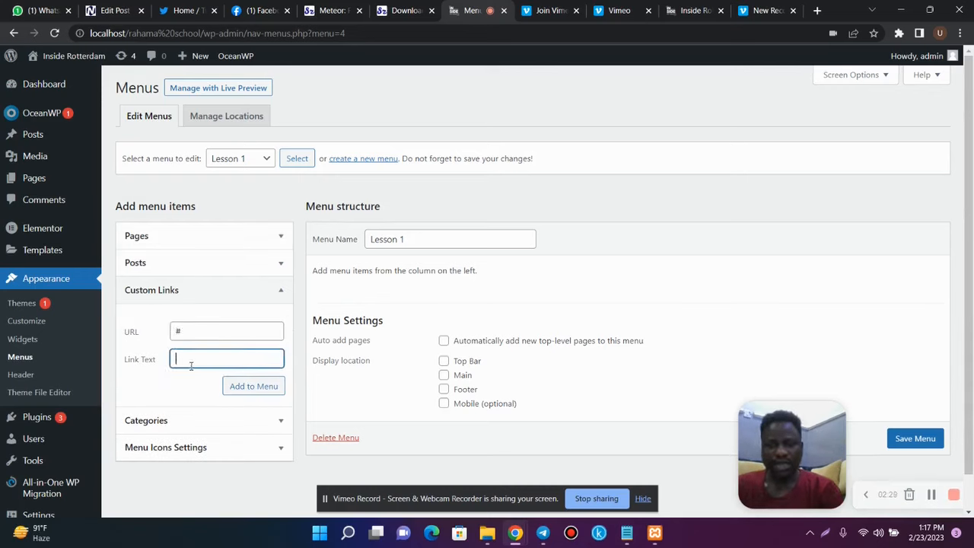
left_click(674, 9)
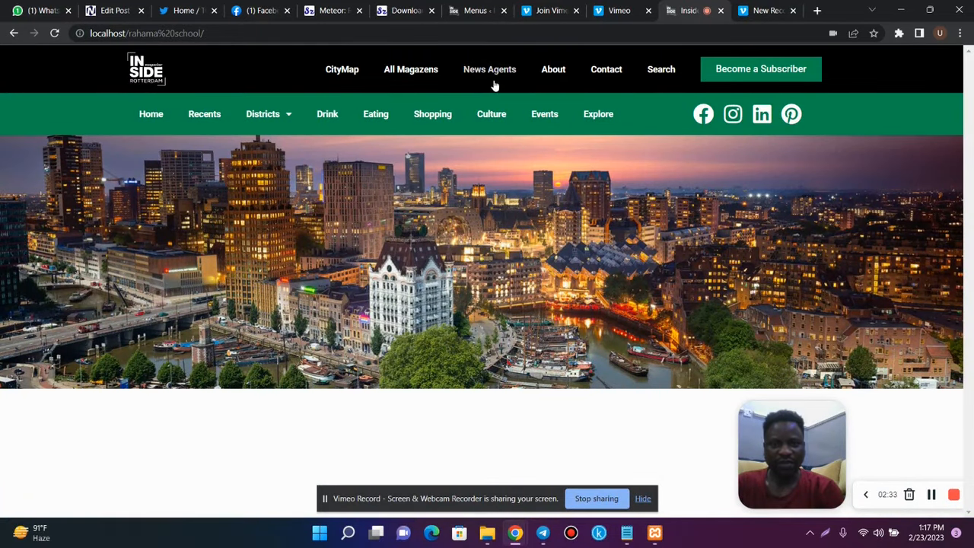
left_click(468, 10)
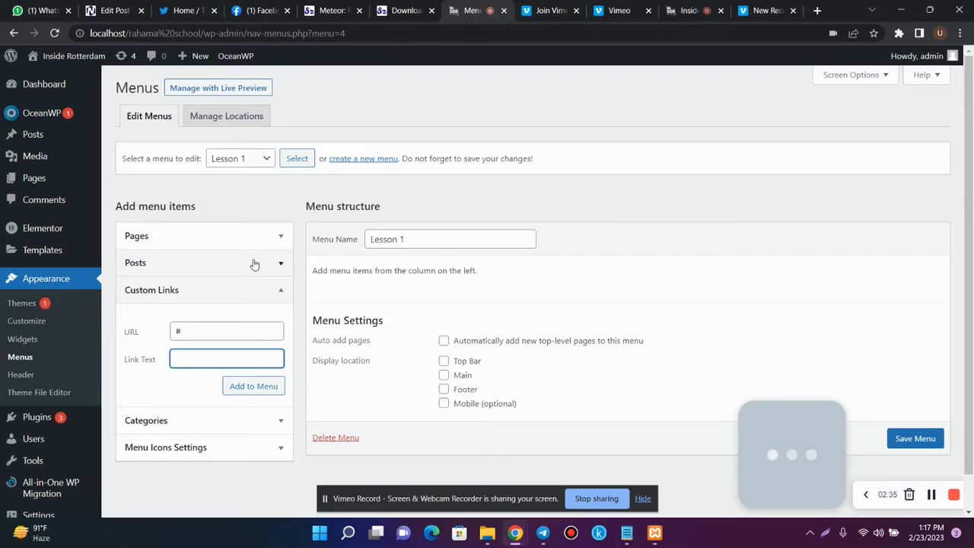
type("CityMap")
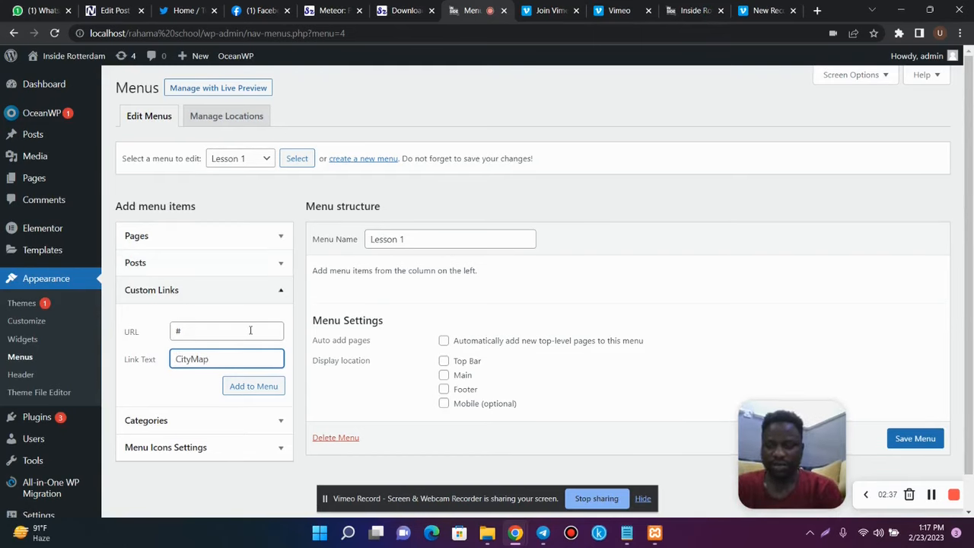
left_click(254, 385)
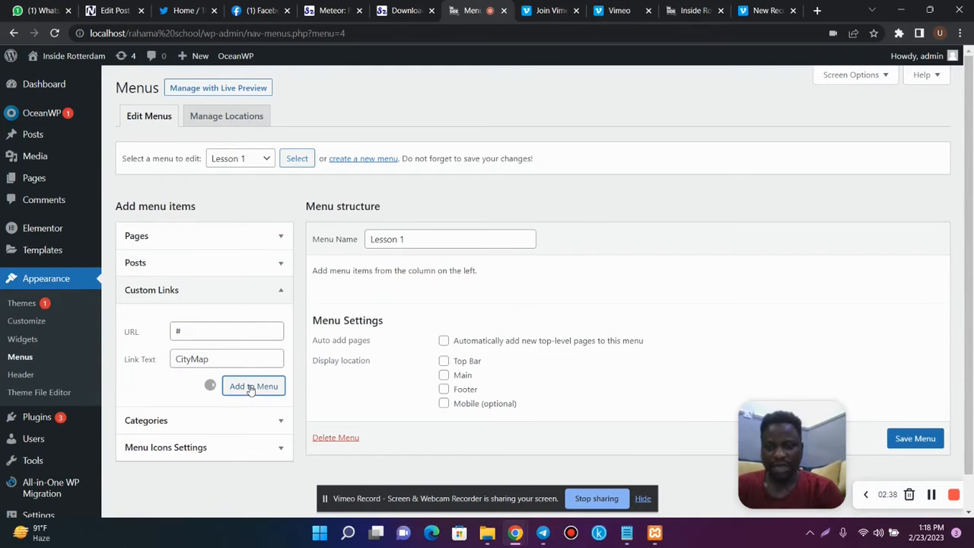
Step: Add a custom link with URL # and the correctly spelled text All Magazine to the Lesson 1 menu
left_click(204, 333)
type("#")
key("Tab")
type("All Maga")
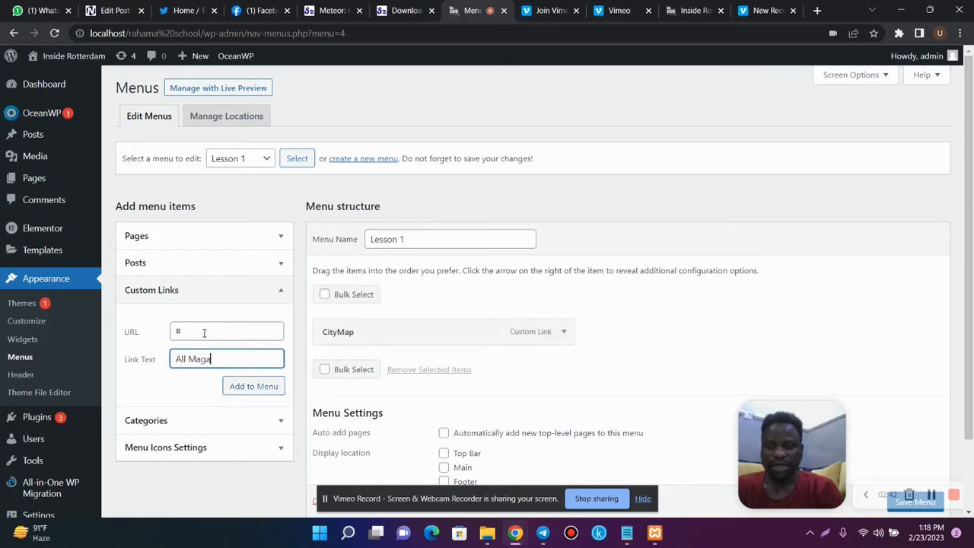
type("zene")
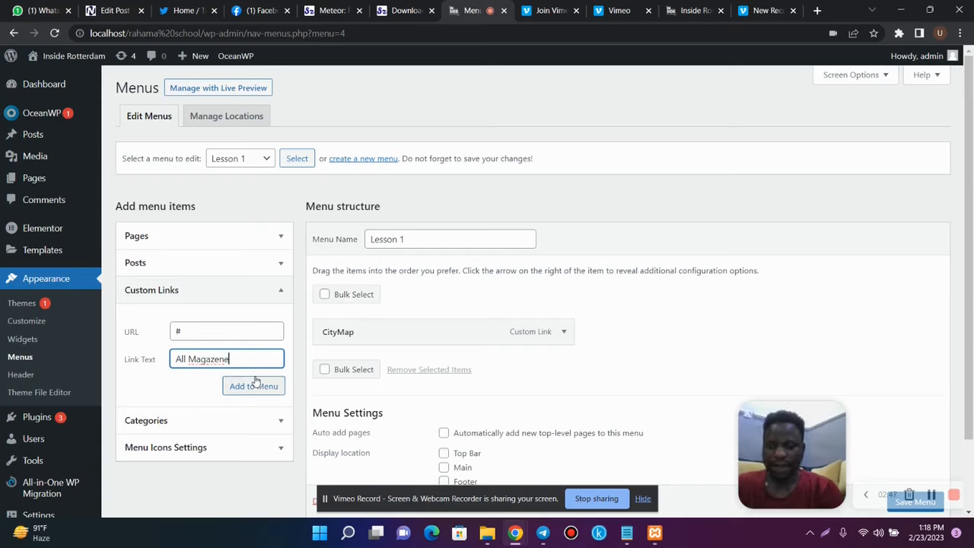
right_click(211, 361)
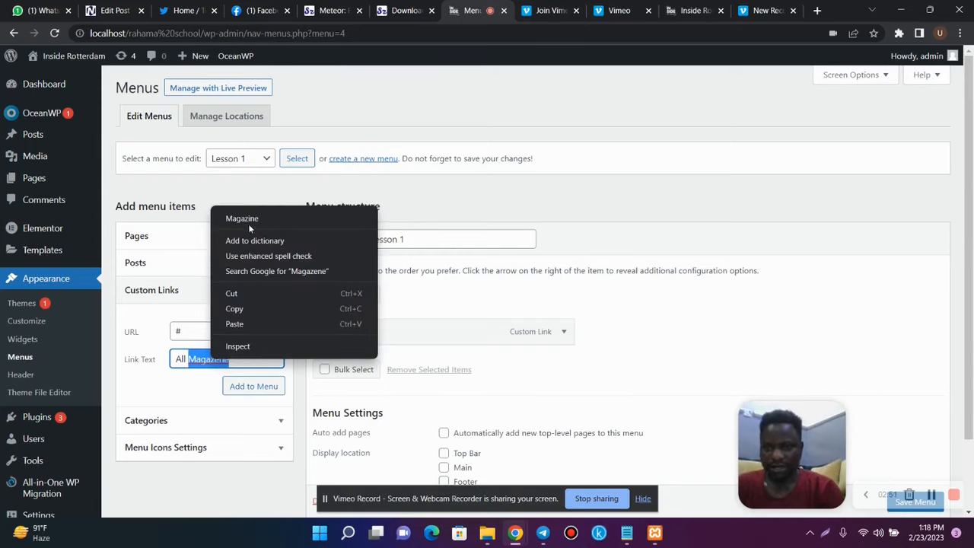
left_click(242, 218)
left_click(251, 388)
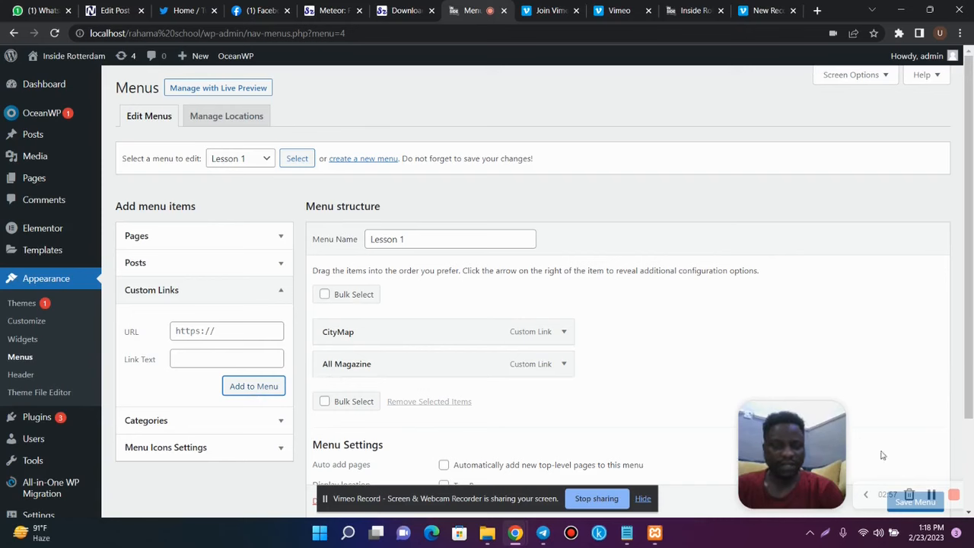
Step: Compare the Lesson 1 menu items with the black header menu on the site's front page
left_click(931, 495)
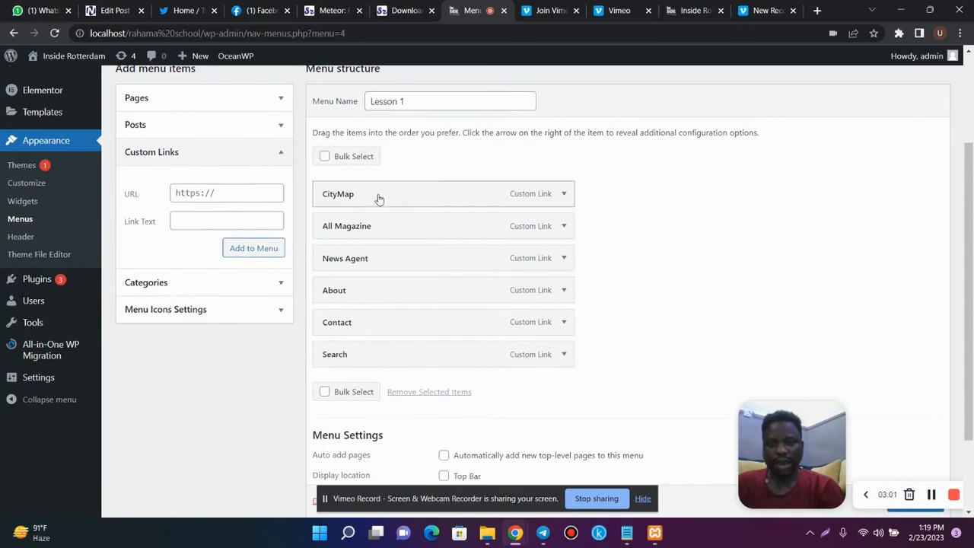
left_click(693, 10)
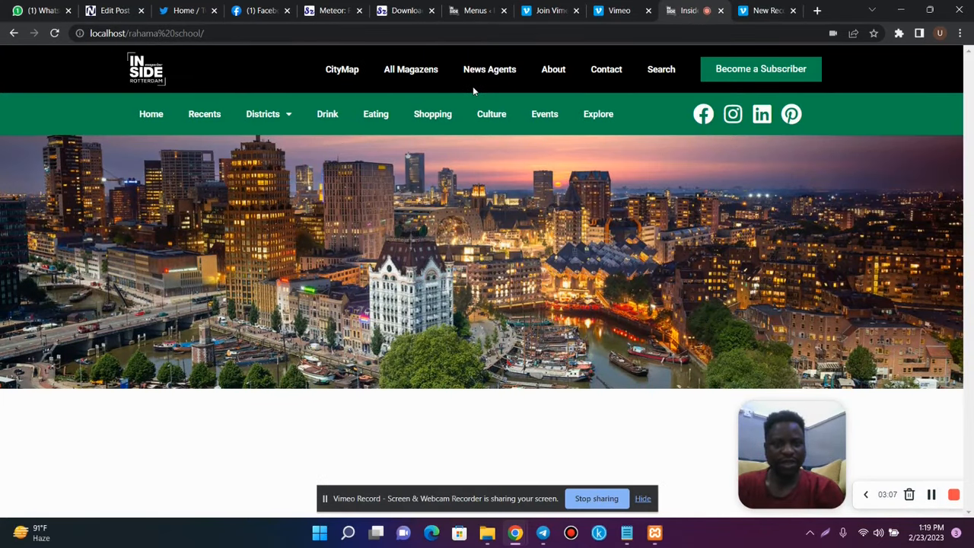
left_click(477, 12)
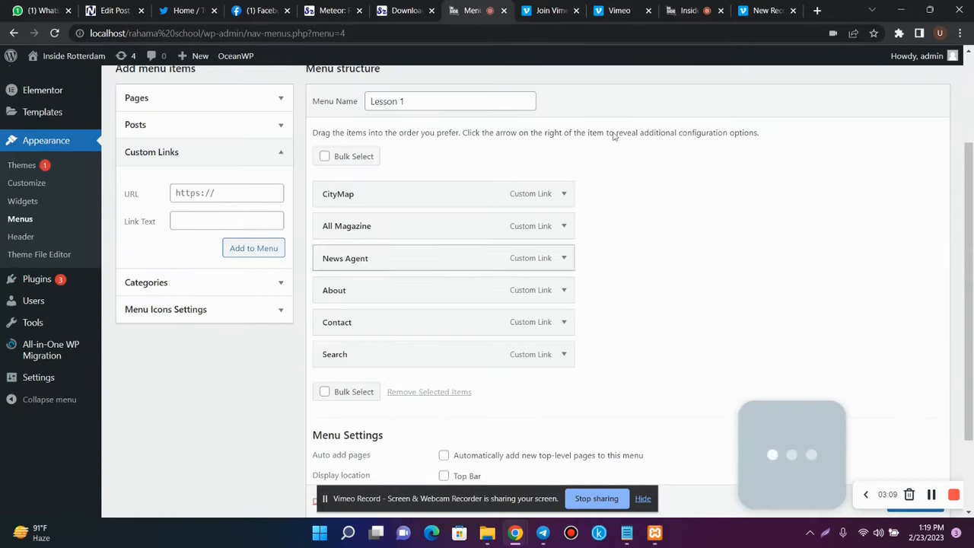
left_click(689, 11)
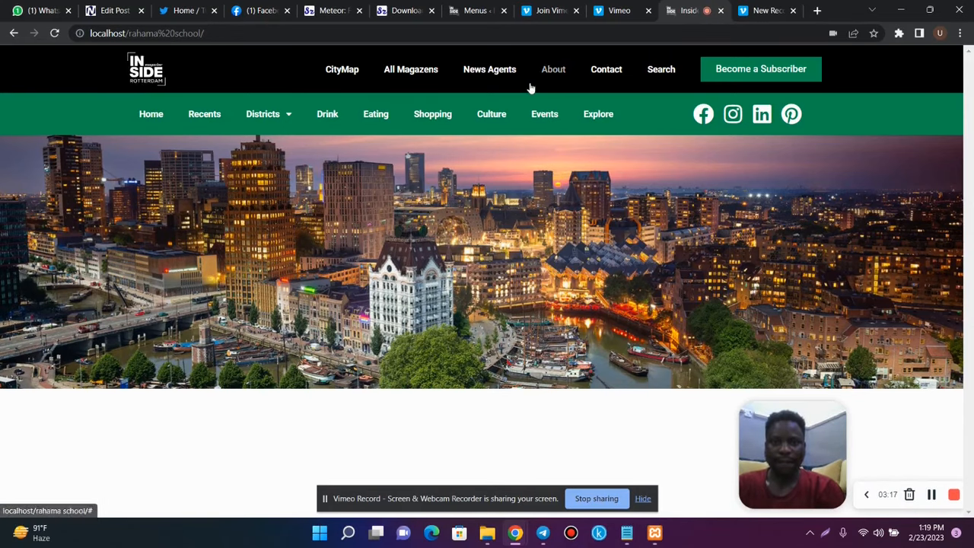
left_click(466, 11)
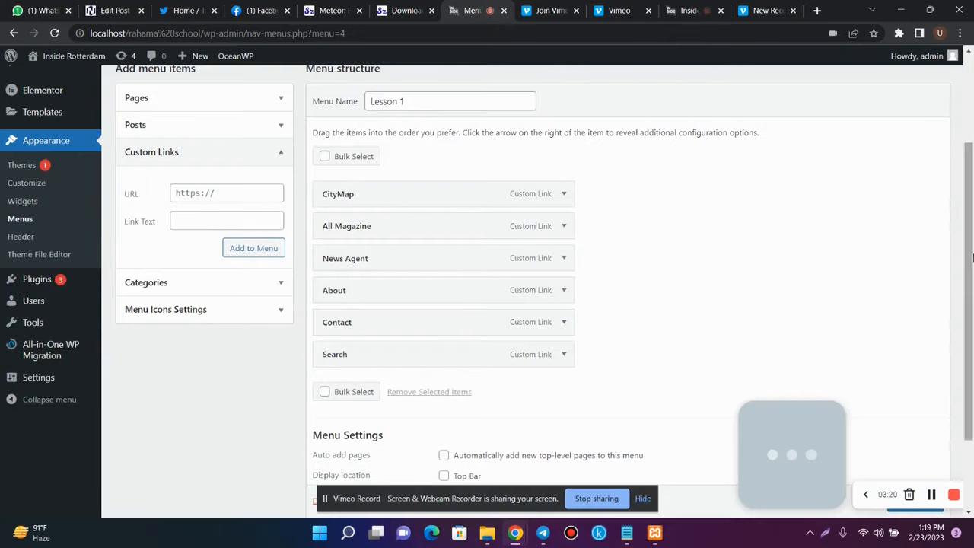
Step: Save the Lesson 1 menu with its custom links, staying on the page rather than discarding the changes
scroll(317, 127, "up", 2)
left_click_drag(971, 220, 972, 244)
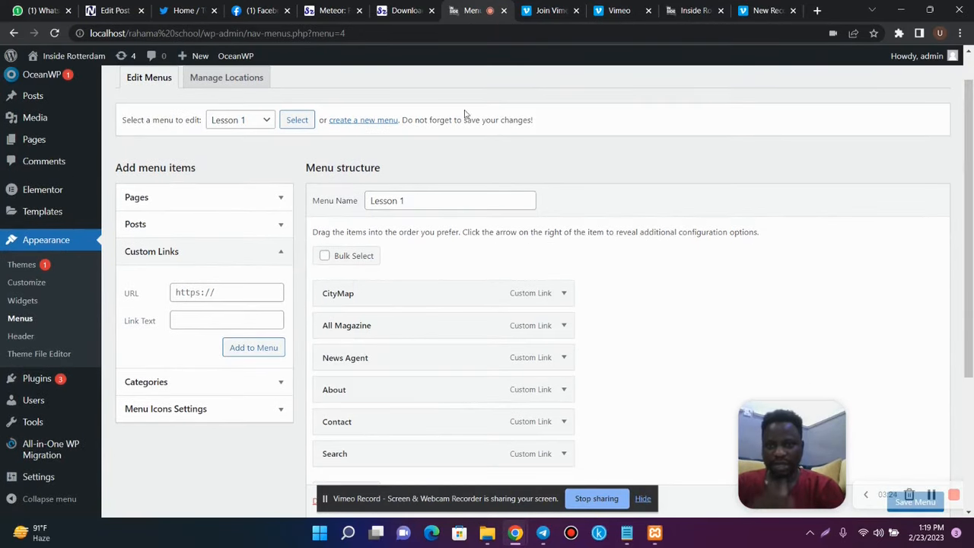
left_click(383, 119)
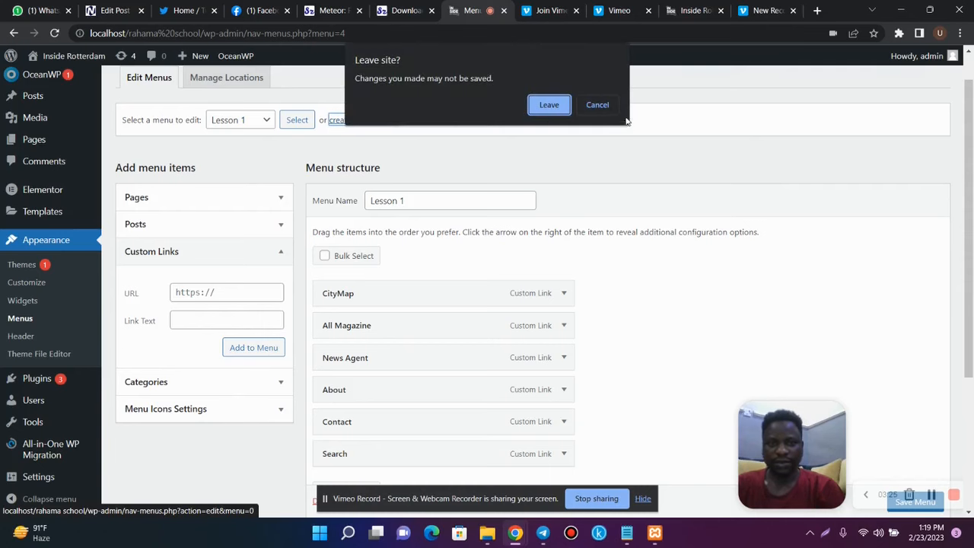
left_click(597, 105)
left_click_drag(971, 196, 972, 328)
left_click(914, 447)
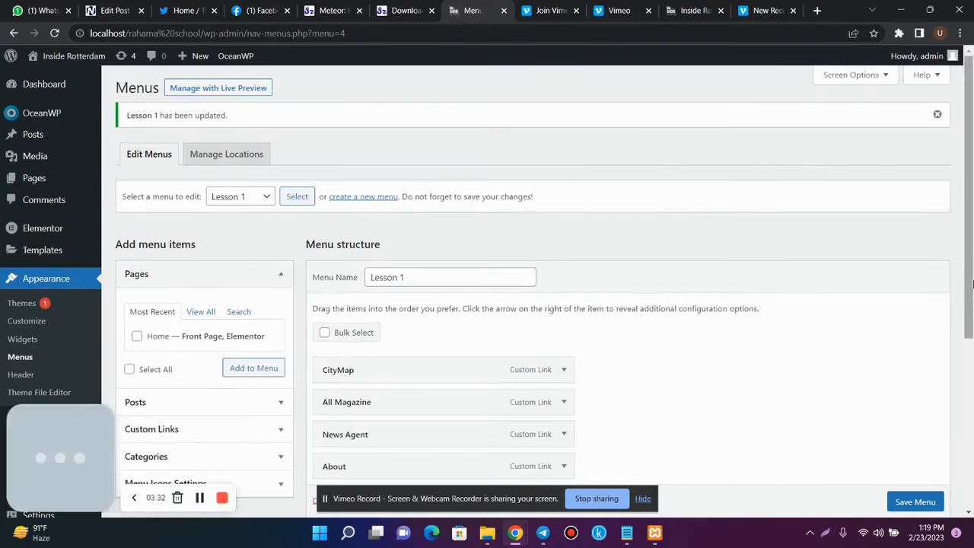
Step: Create another navigation menu named Lesson 2
left_click(363, 197)
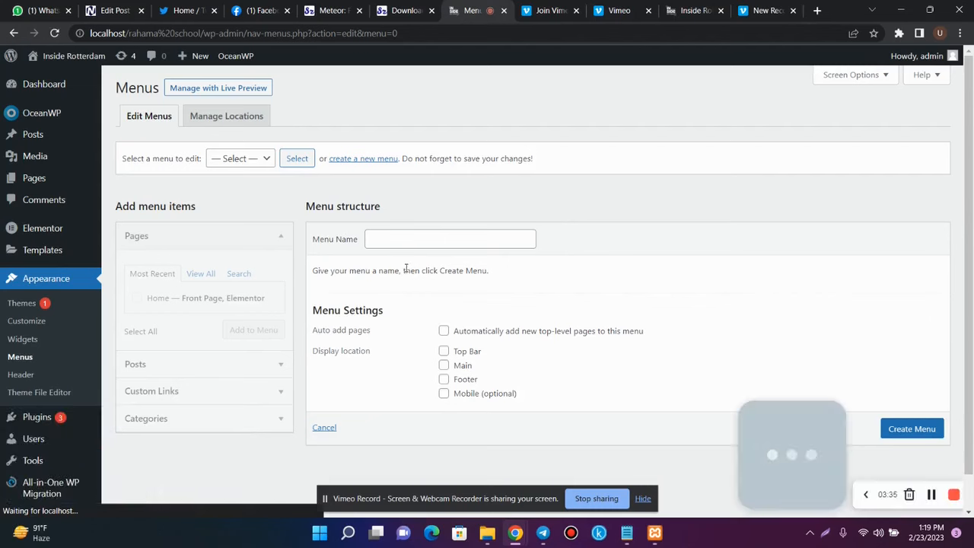
left_click(389, 239)
type("Lesson 2")
scroll(970, 381, "down", 1)
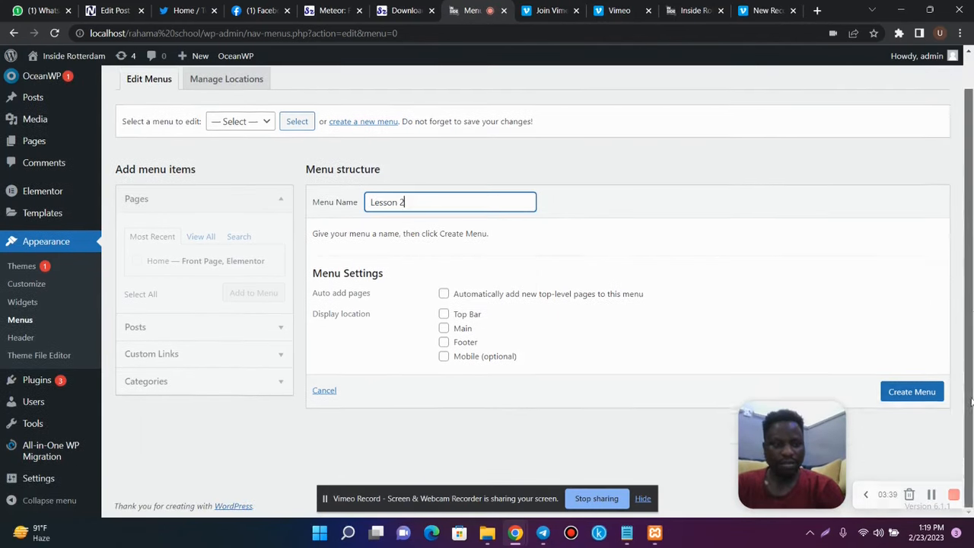
left_click(927, 393)
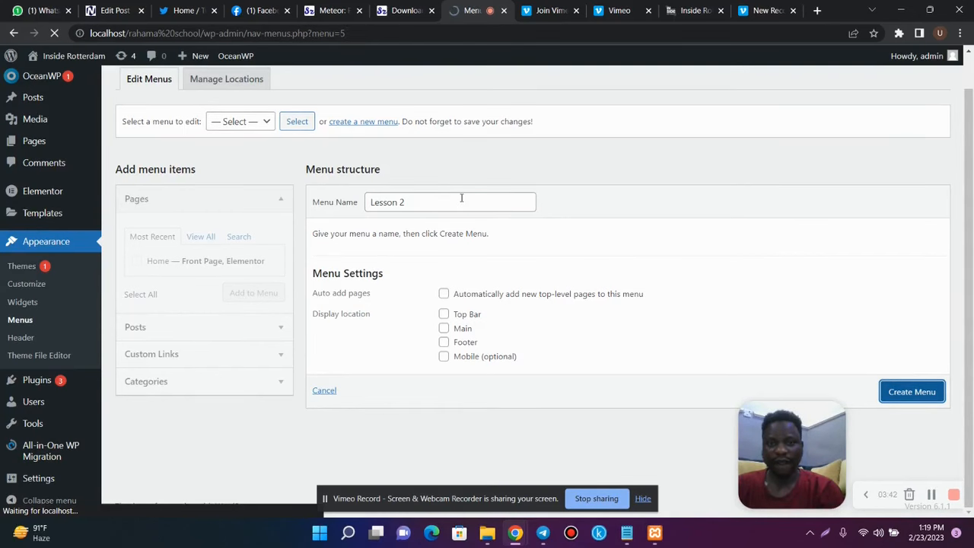
Step: Add a custom link with URL # and the text Home to the Lesson 2 menu
left_click(696, 10)
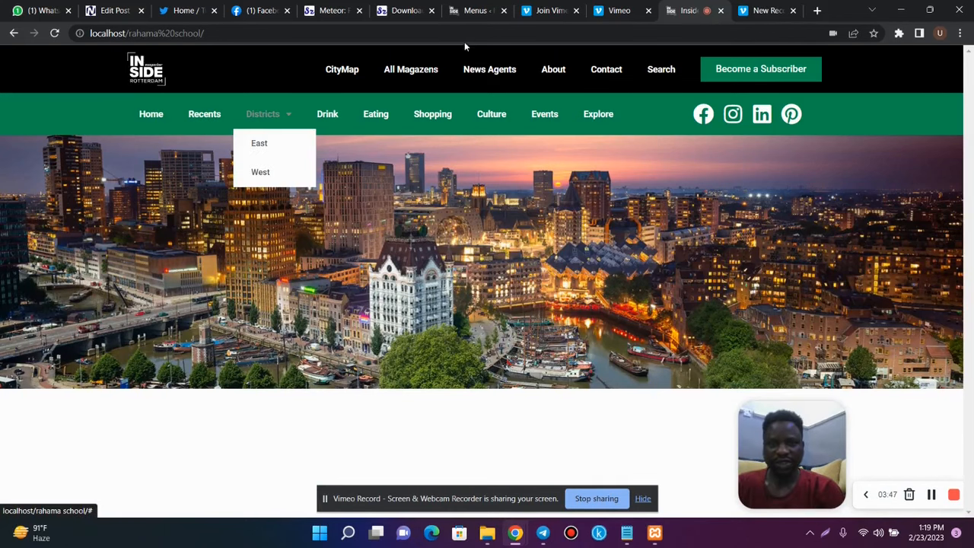
left_click(473, 10)
left_click(169, 238)
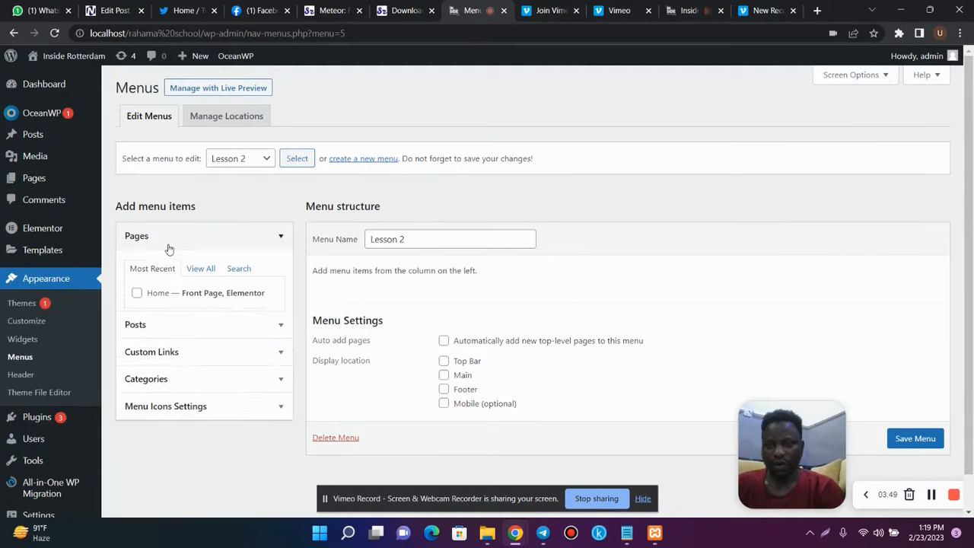
left_click(172, 290)
triple_click(175, 332)
type("#")
key("Tab")
type("Home")
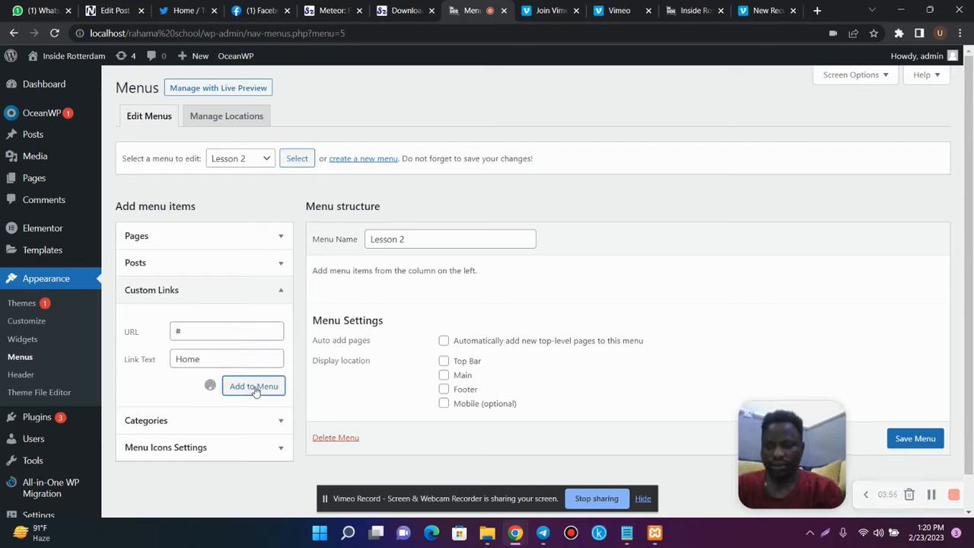
Step: Add a custom link with URL # and the text Recents to the Lesson 2 menu
left_click(204, 298)
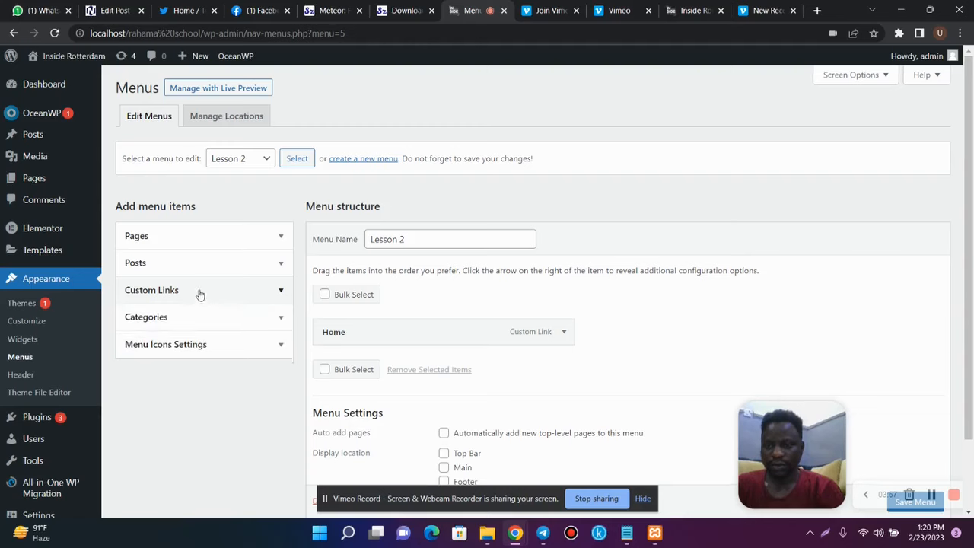
left_click(181, 291)
left_click(180, 332)
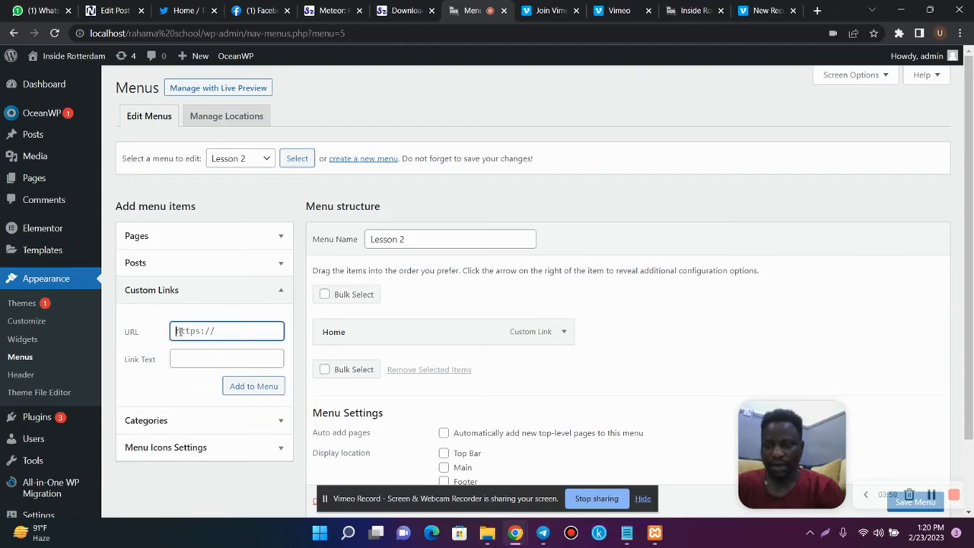
key("Tab")
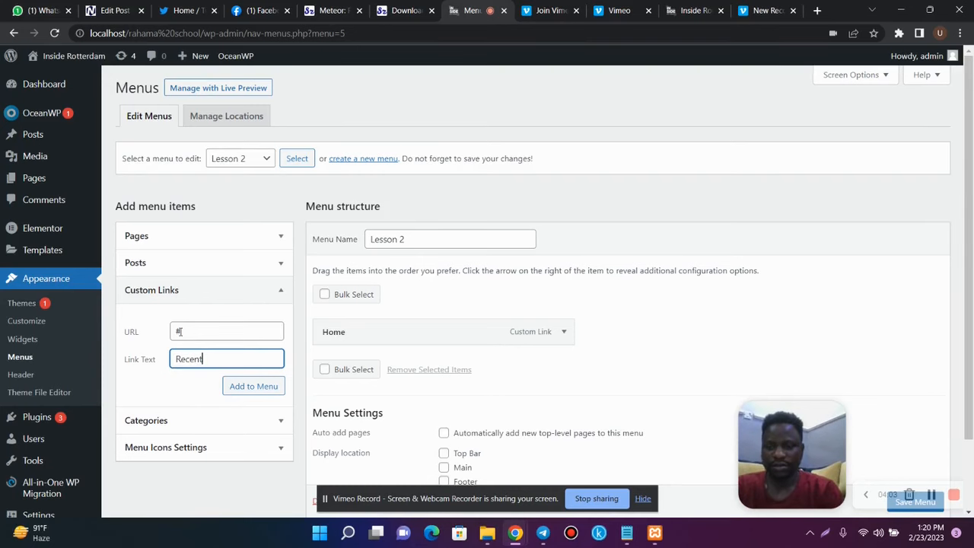
left_click(245, 392)
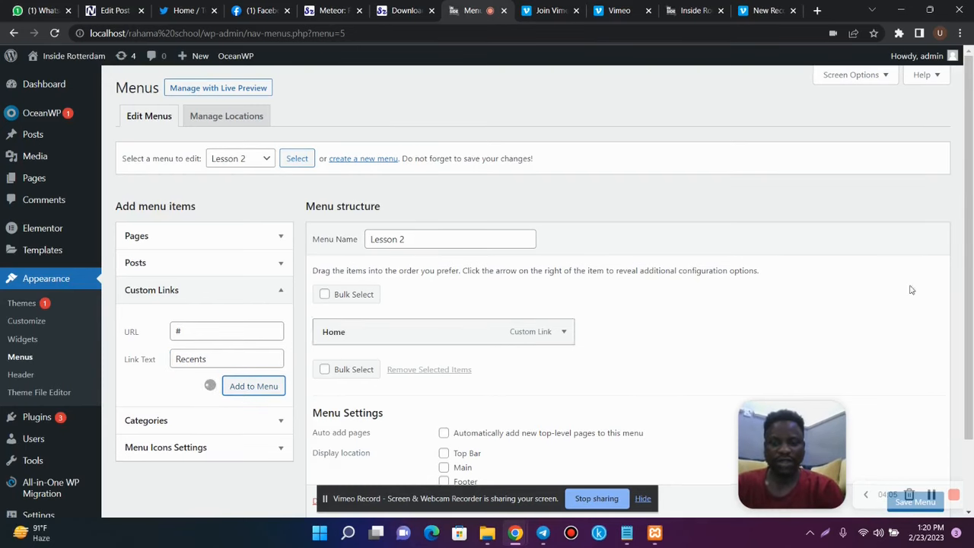
Step: Save the Lesson 2 menu with its custom links from Home to Explore
scroll(972, 323, "down", 1)
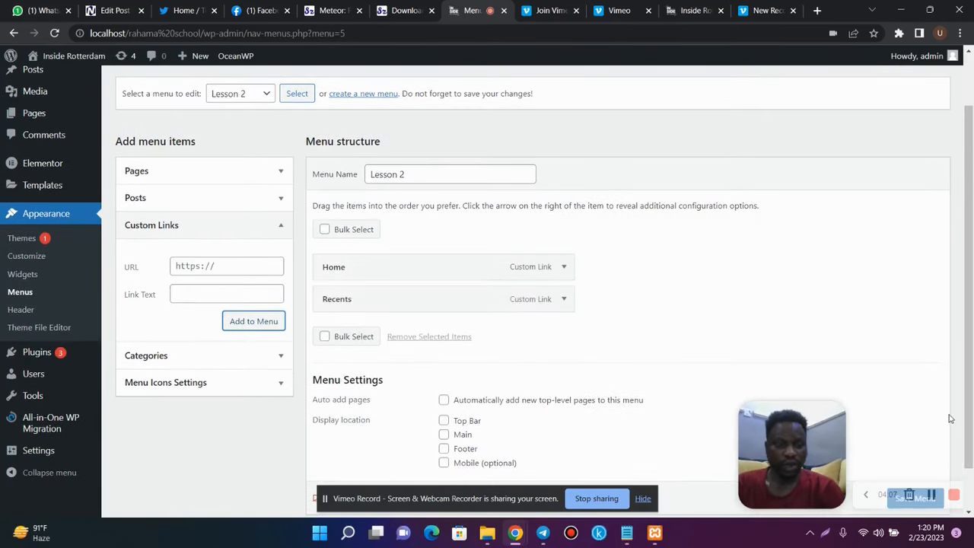
left_click(931, 495)
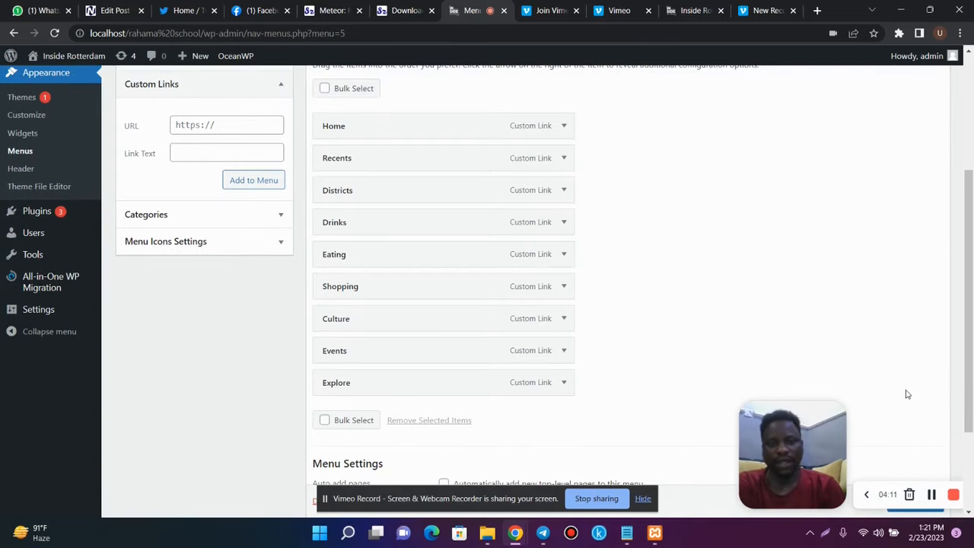
scroll(863, 393, "down", 2)
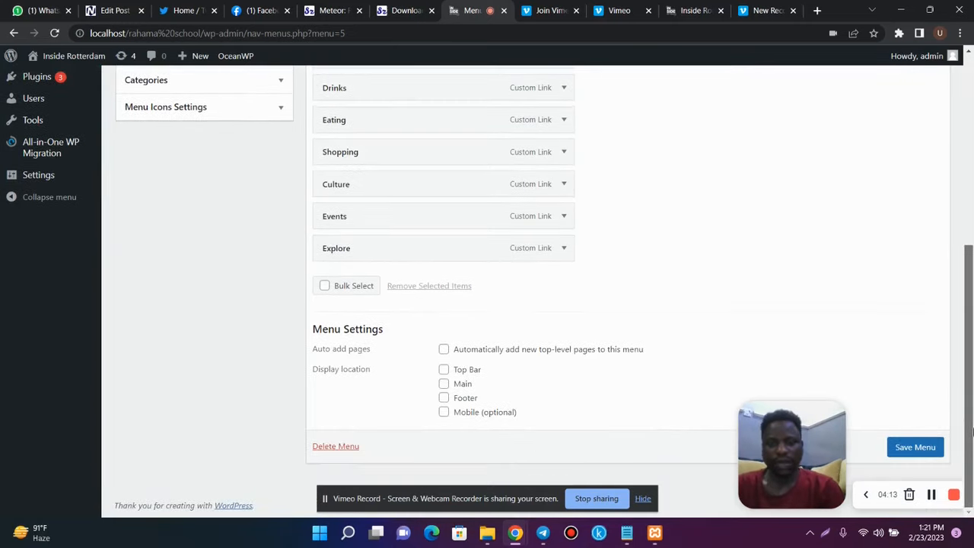
left_click(916, 448)
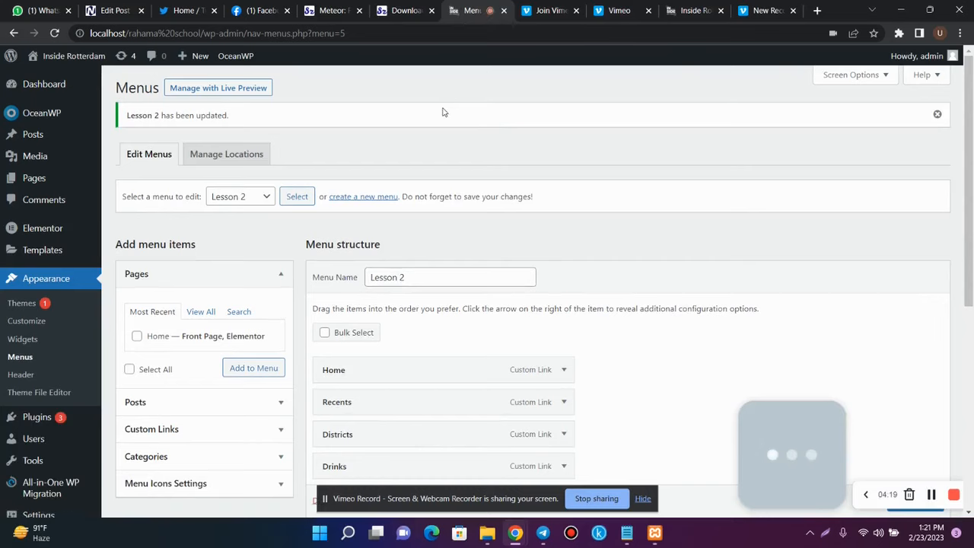
Step: Check the header menus on the site's front page, and start a new page titled Lesson
left_click(687, 11)
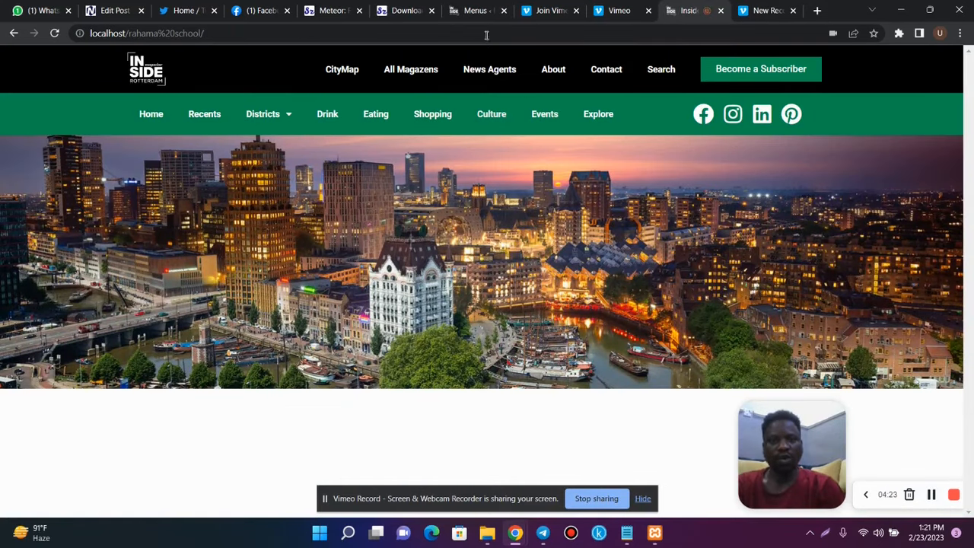
left_click(475, 11)
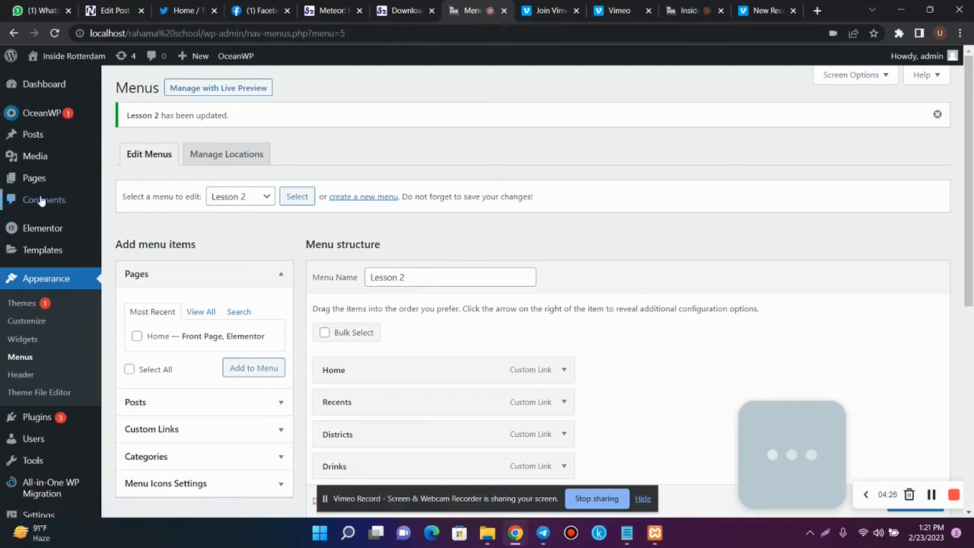
mouse_move(39, 181)
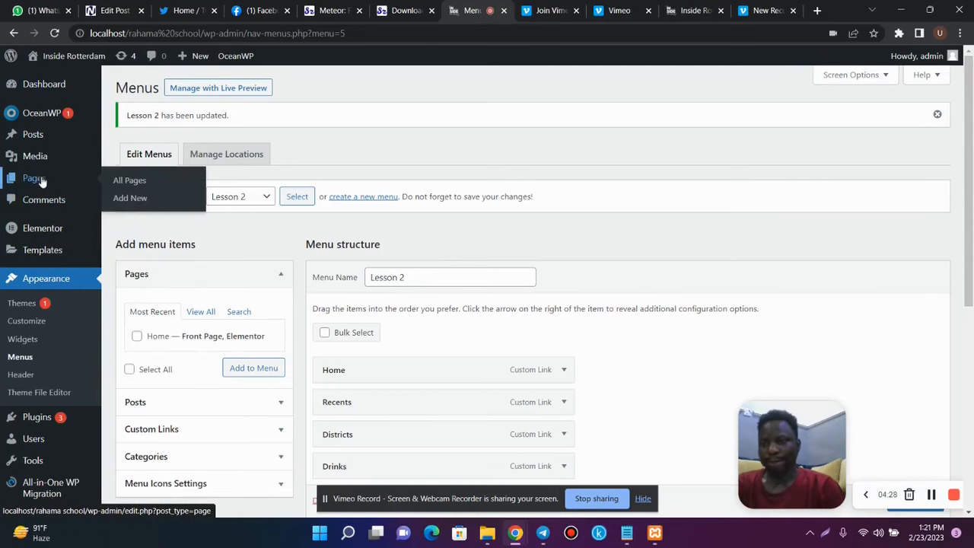
left_click(131, 198)
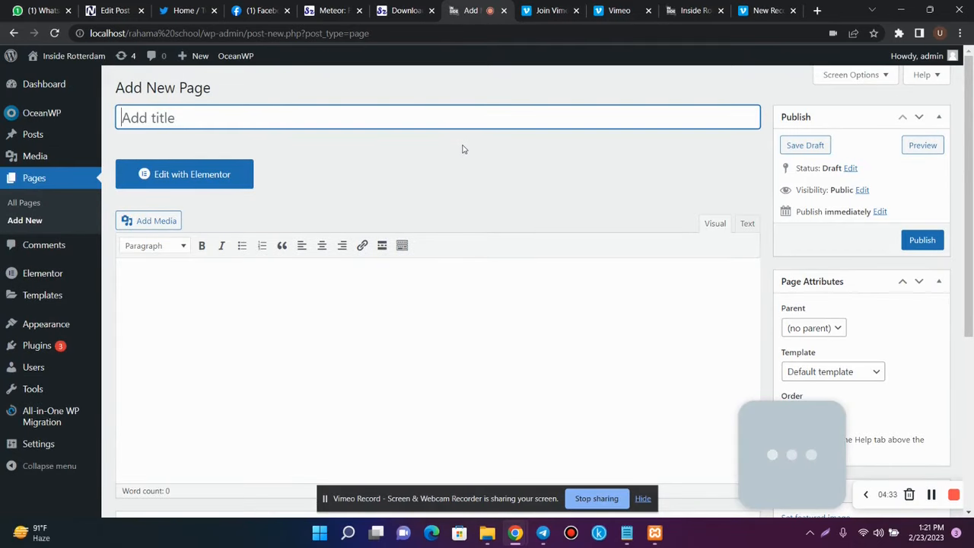
type("Lesson")
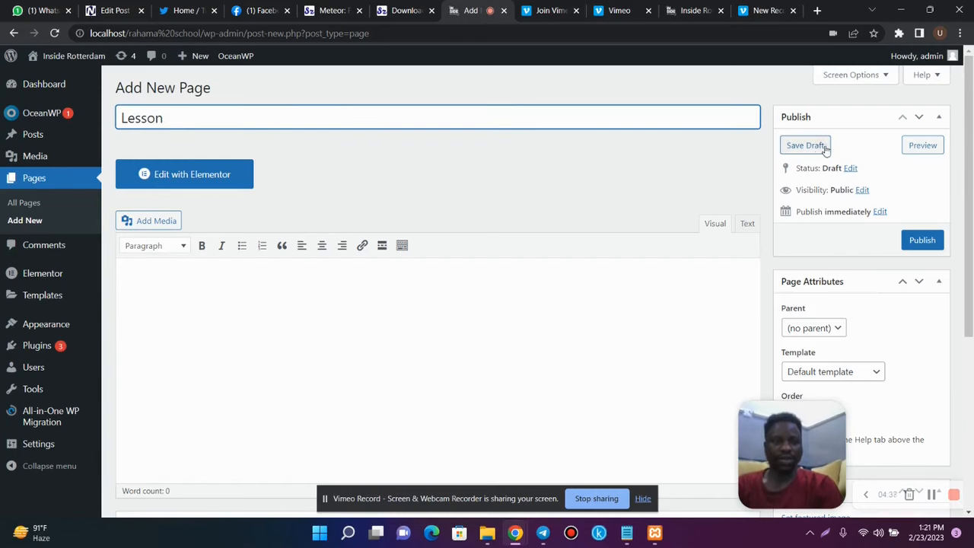
Step: Set the page template to Elementor Full Width and the OceanWP content layout to Full Width
left_click_drag(971, 150, 971, 215)
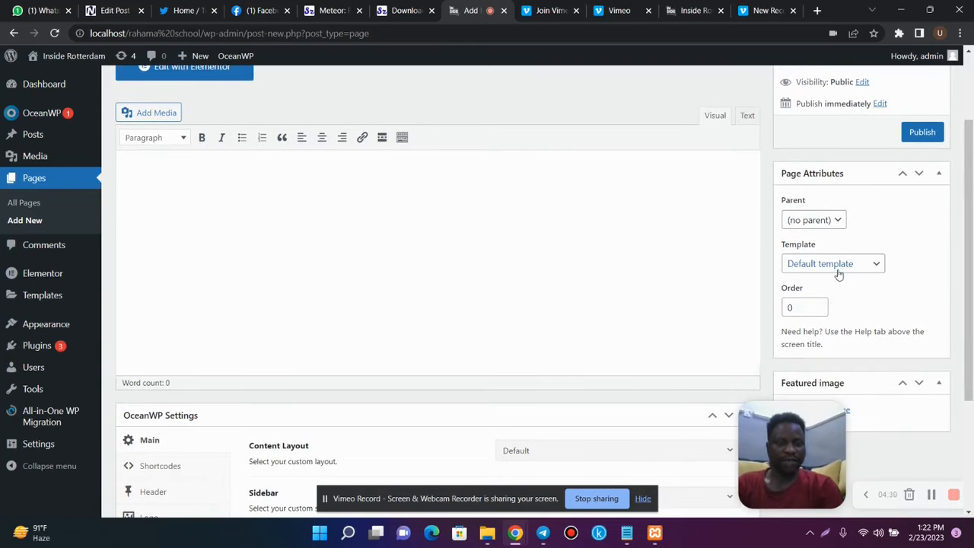
left_click(840, 266)
left_click(838, 305)
left_click_drag(972, 211, 971, 319)
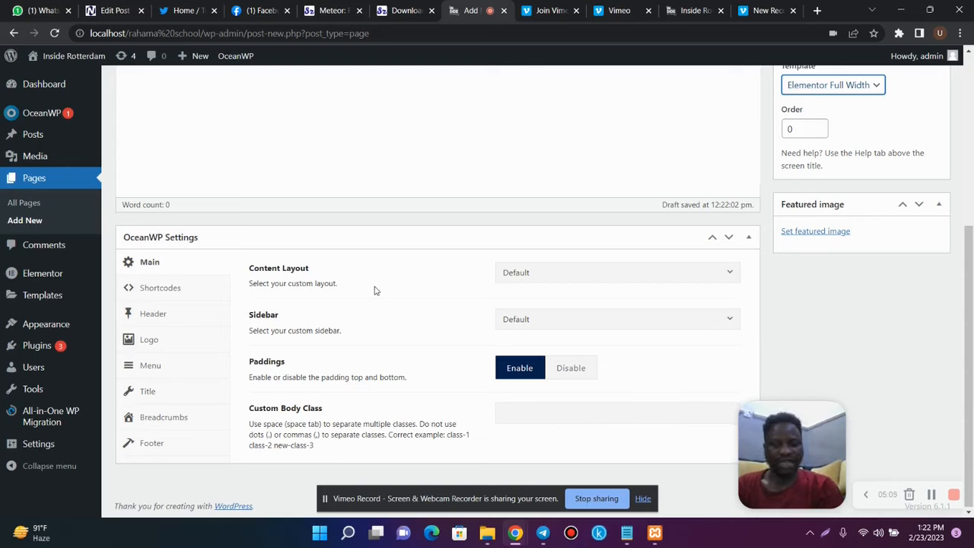
left_click(533, 274)
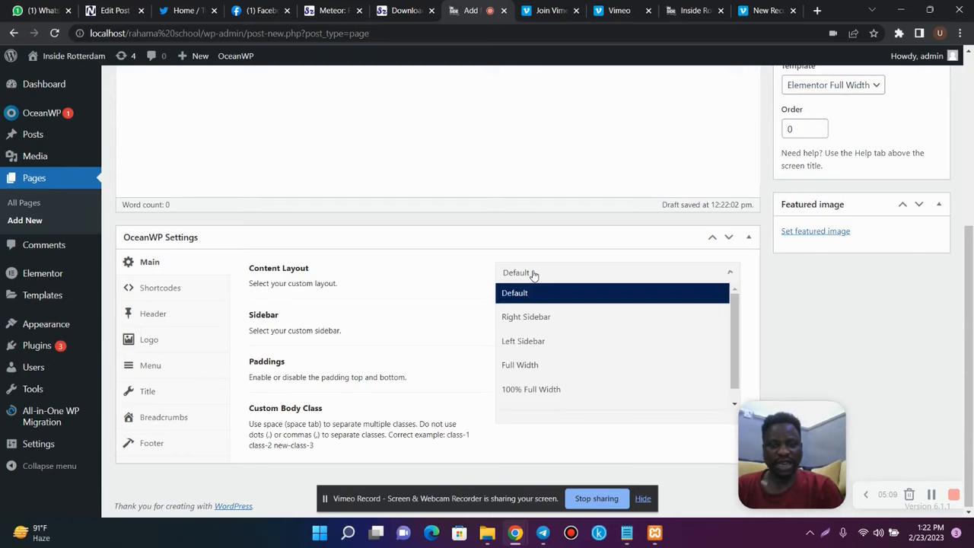
left_click(546, 365)
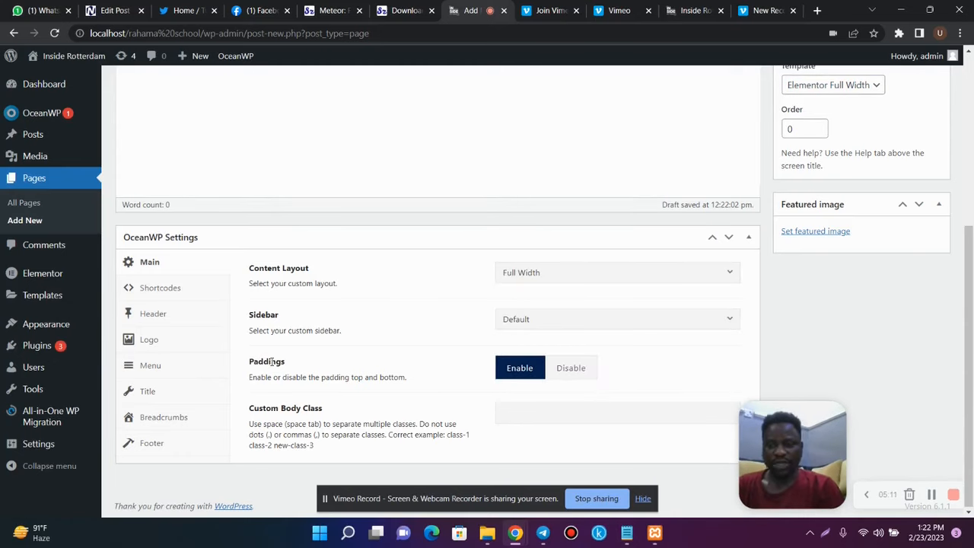
Step: Disable the top bar, the header and the page title in the page's OceanWP settings
left_click(167, 318)
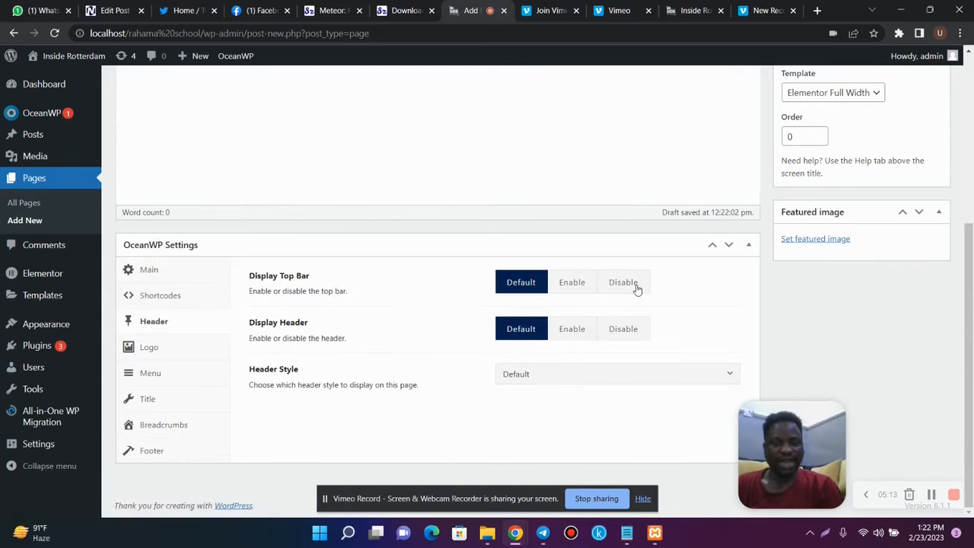
left_click(623, 282)
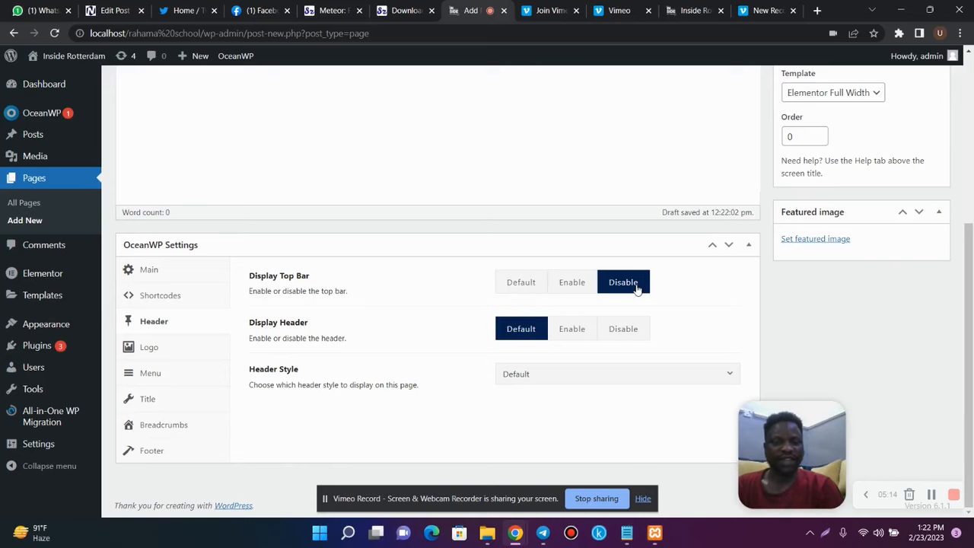
left_click(623, 335)
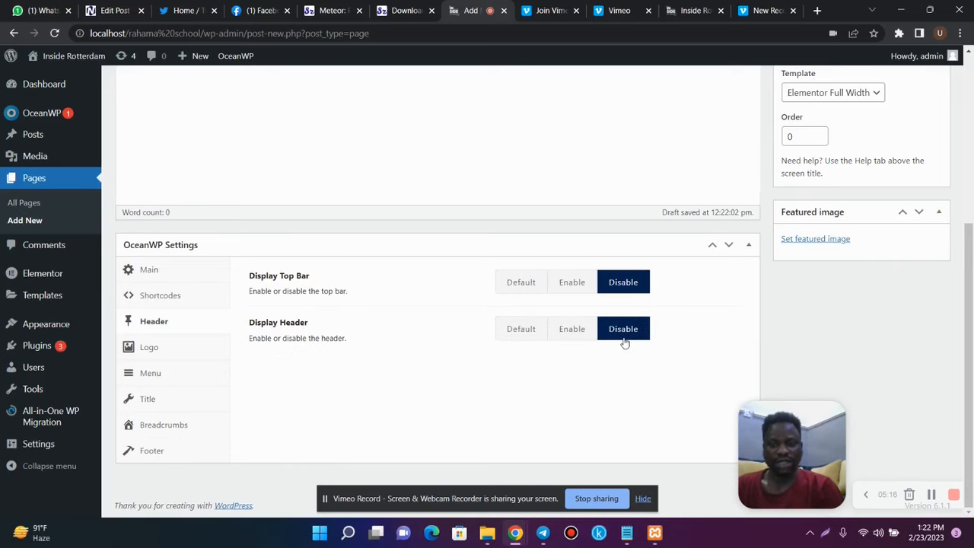
left_click(168, 400)
left_click(635, 283)
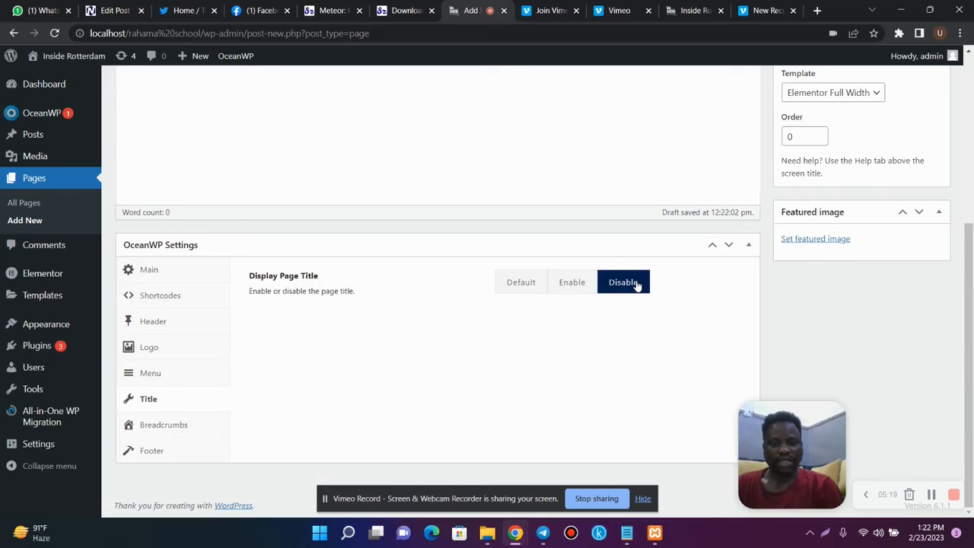
Step: Disable the footer widgets area and the copyright area in the page's OceanWP settings
left_click(172, 455)
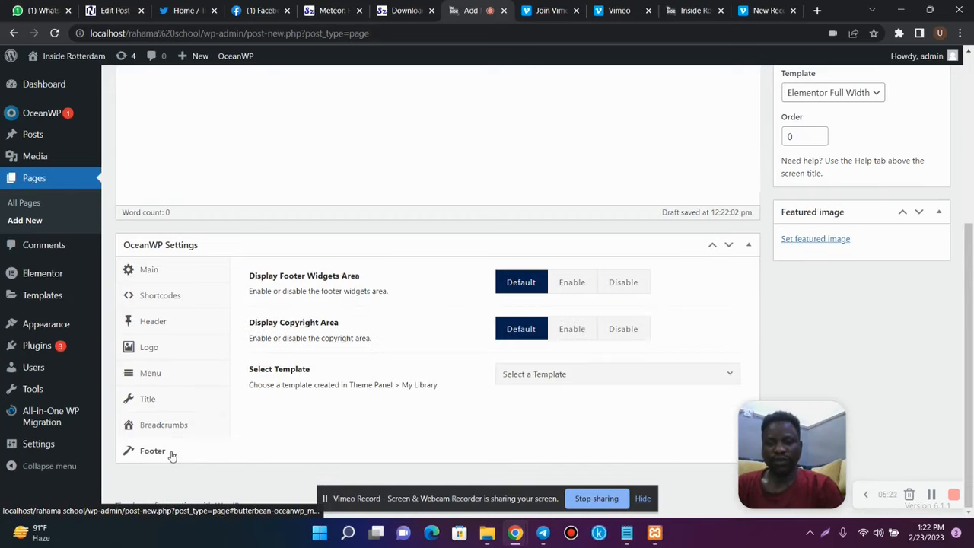
left_click(629, 281)
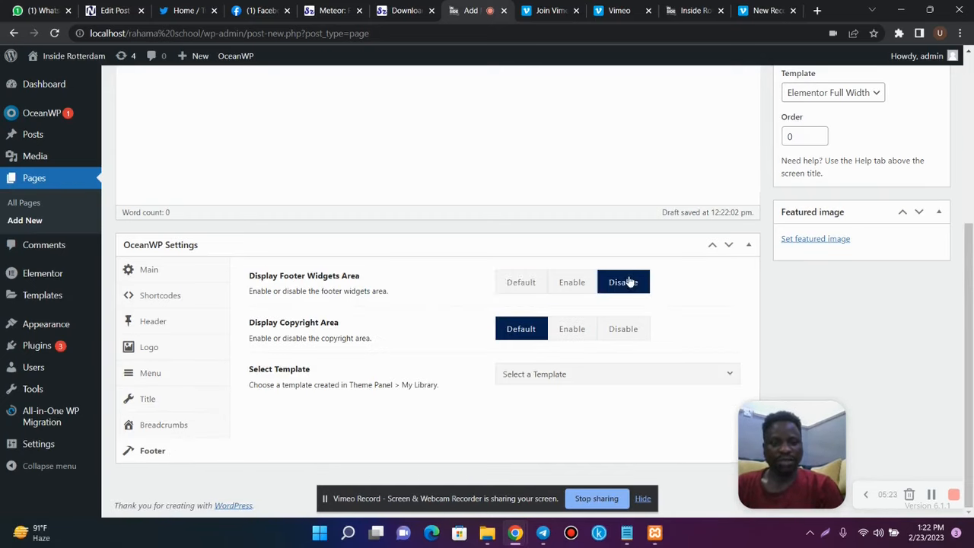
left_click(632, 330)
Step: Publish the Lesson page and open its permalink in a new browser tab
scroll(946, 207, "up", 5)
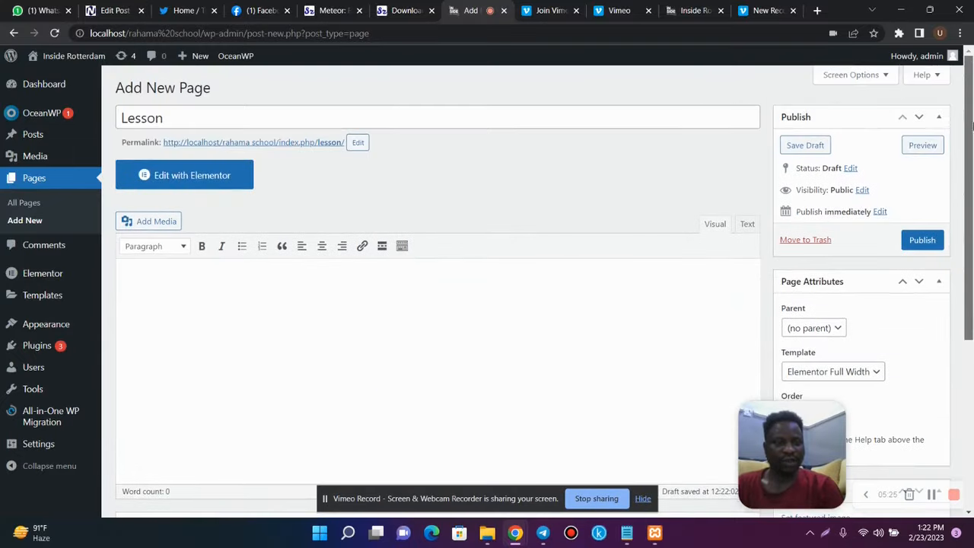
left_click(923, 240)
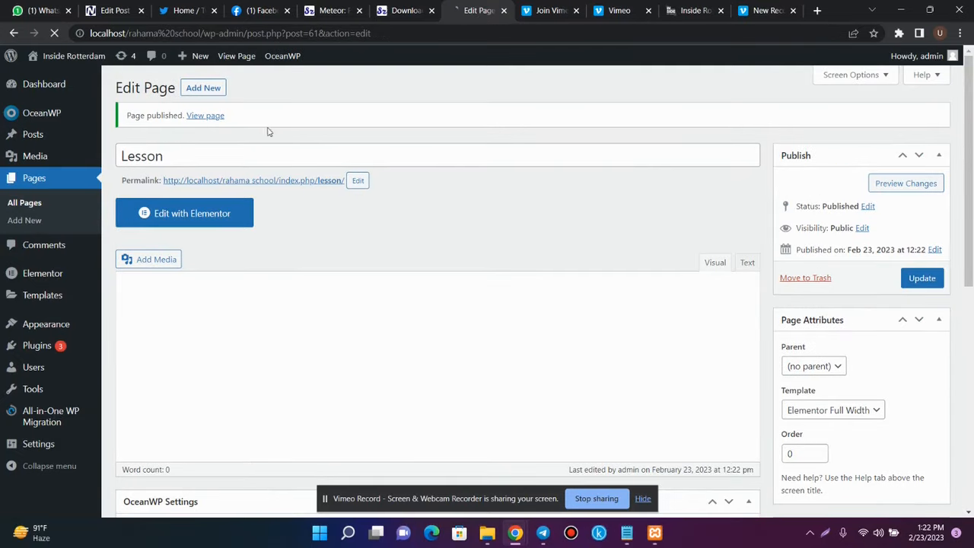
right_click(260, 181)
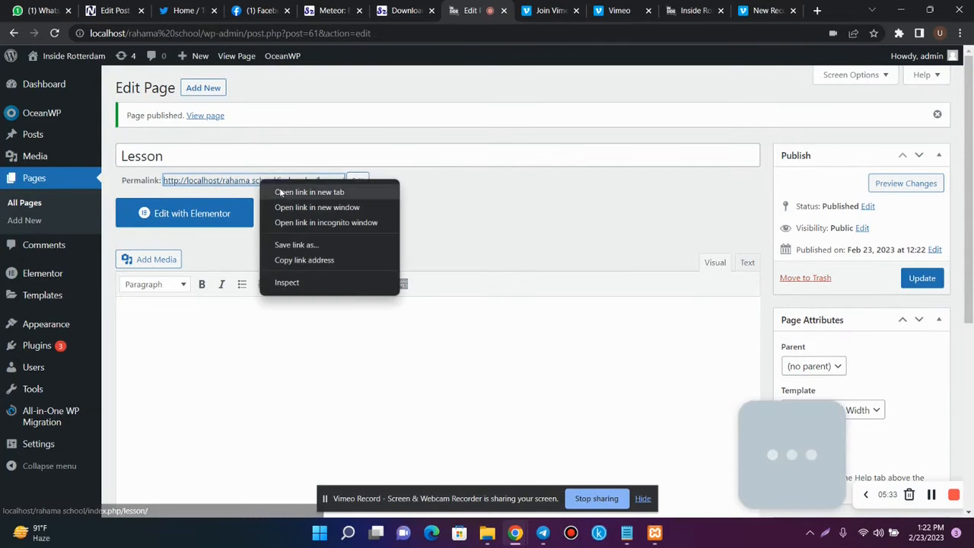
left_click(280, 193)
Step: Switch to the published Lesson page and open it for editing in Elementor
left_click(502, 10)
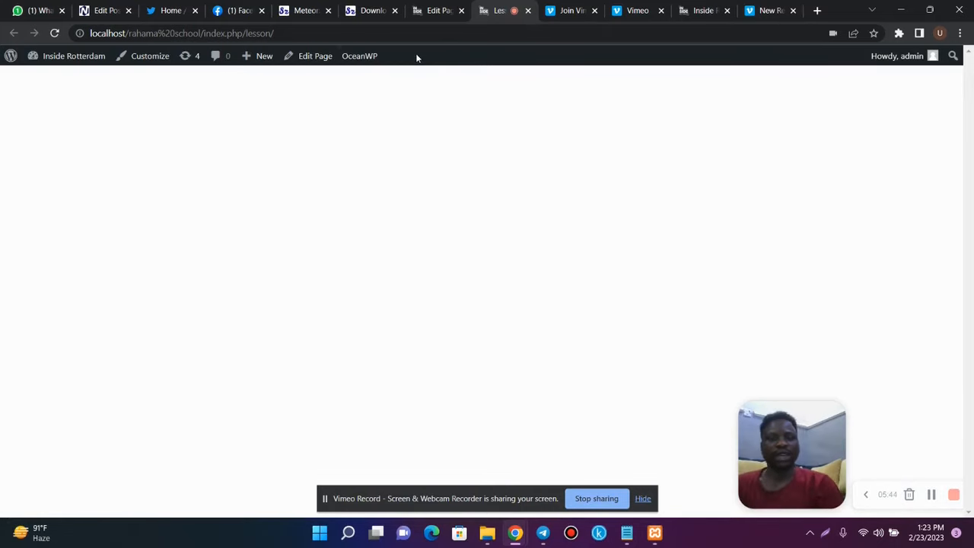
left_click(308, 57)
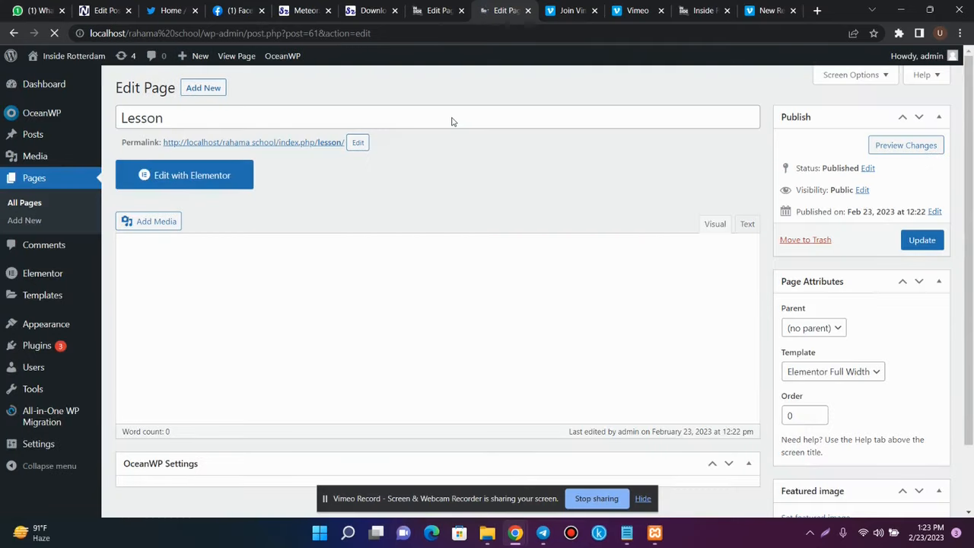
left_click(251, 174)
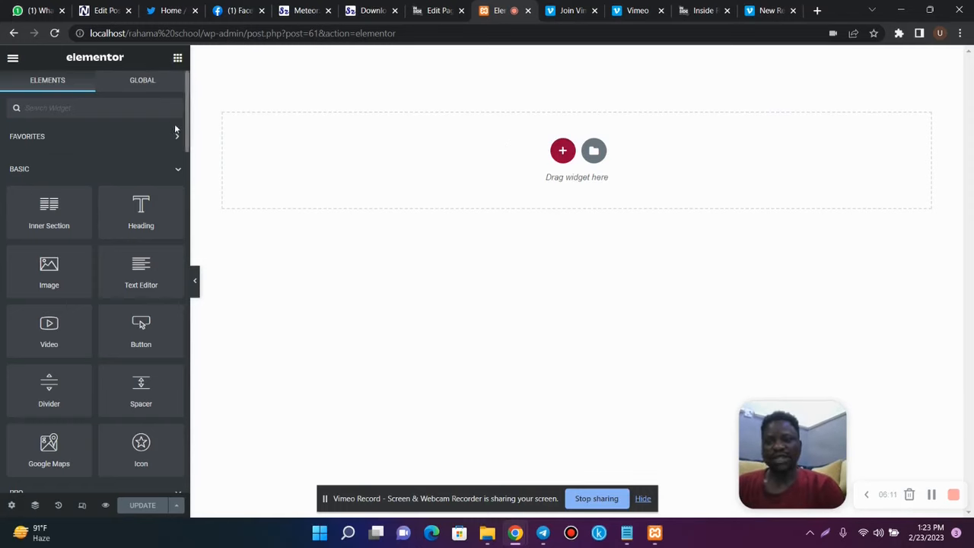
Step: Look through the Elementor widget list and view the two header menus on the site's front page
mouse_move(187, 132)
left_mouse_down()
mouse_move(187, 369)
mouse_move(202, 125)
left_mouse_up()
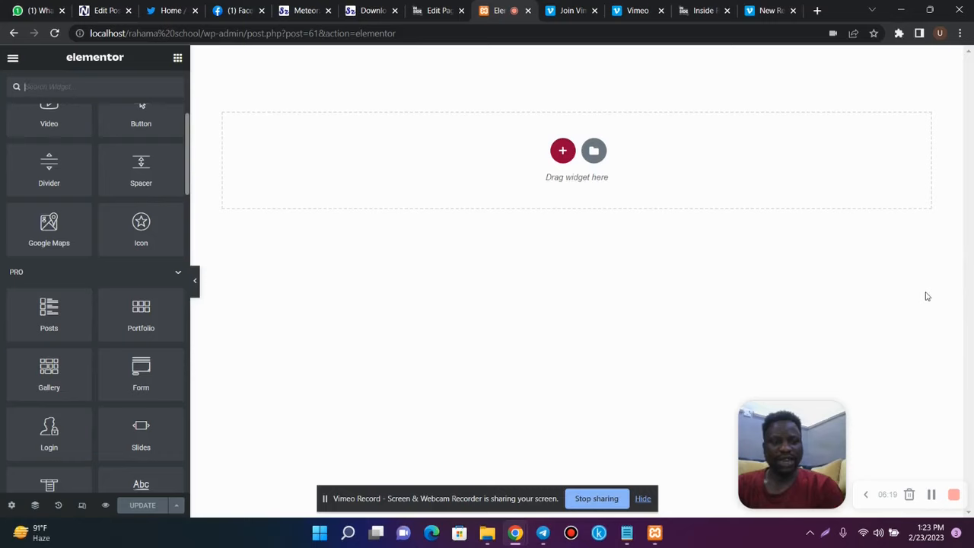
left_click_drag(218, 152, 194, 110)
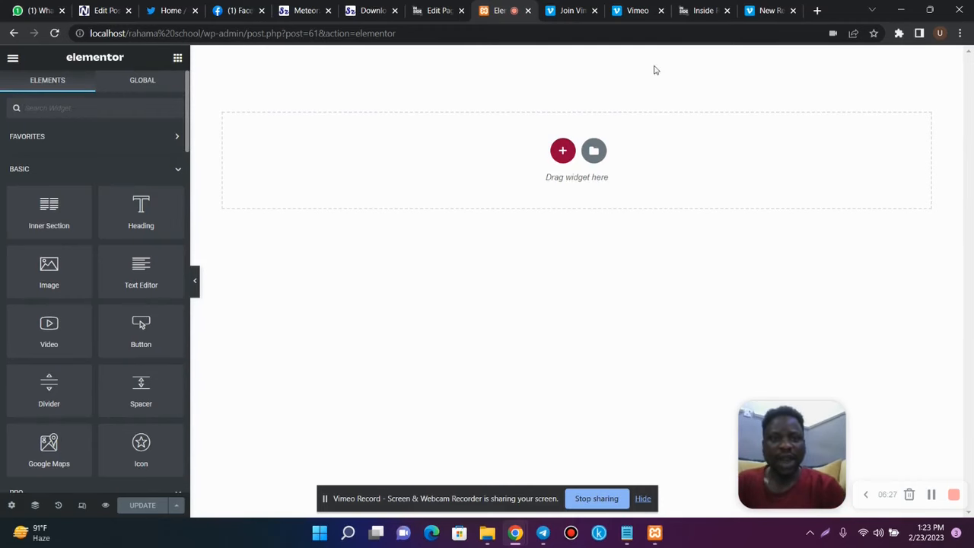
left_click(713, 7)
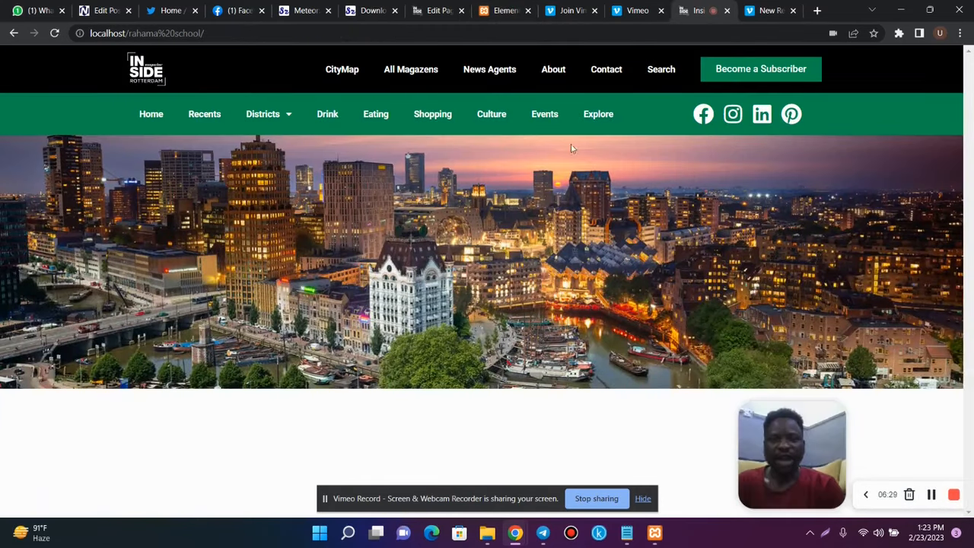
Step: Add a single-column section to the Lesson page in Elementor and give it a minimum height of 50 px
left_click(505, 9)
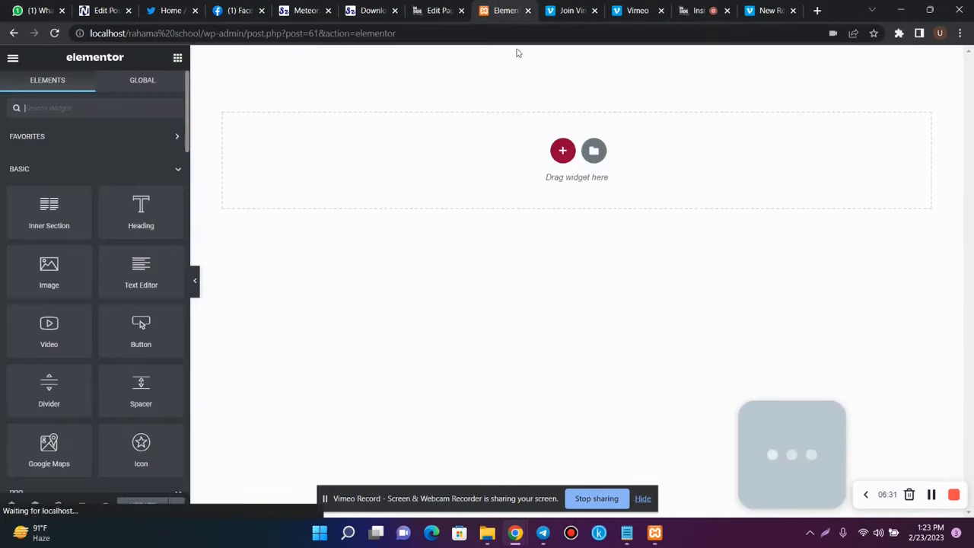
left_click(561, 149)
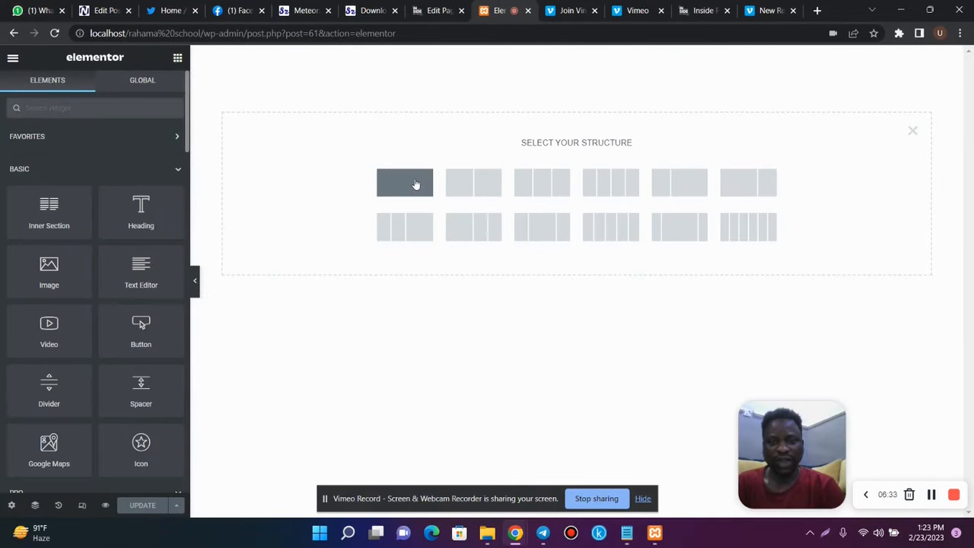
left_click(416, 184)
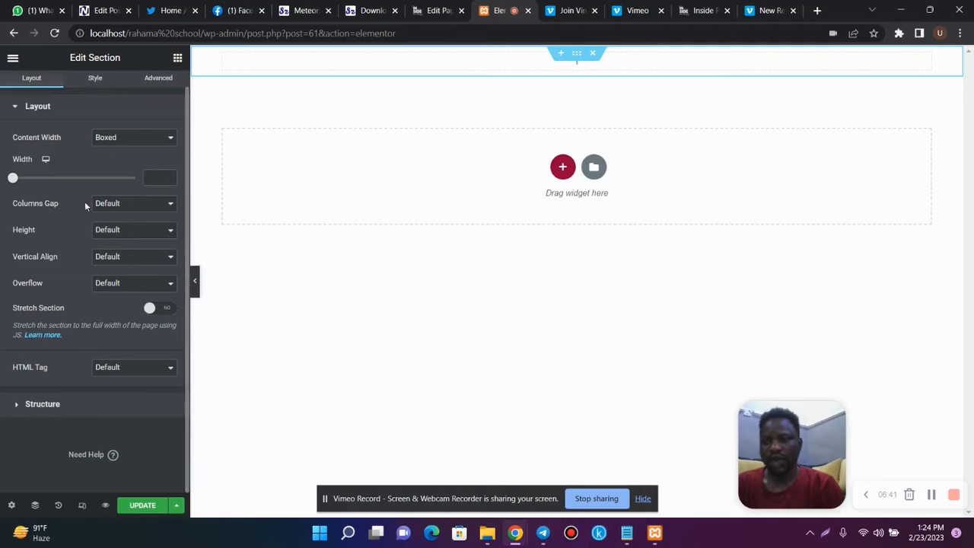
left_click(114, 230)
left_click(118, 260)
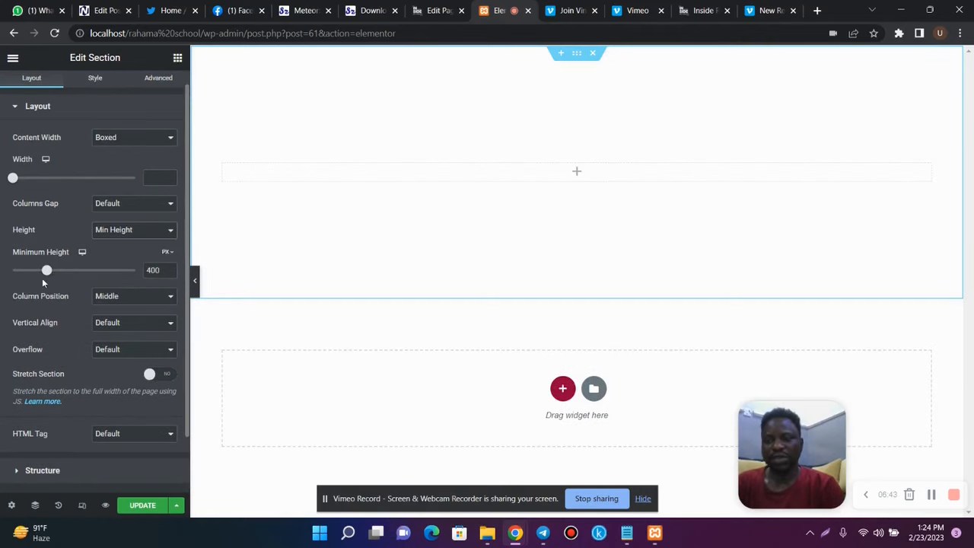
left_click_drag(46, 273, 17, 266)
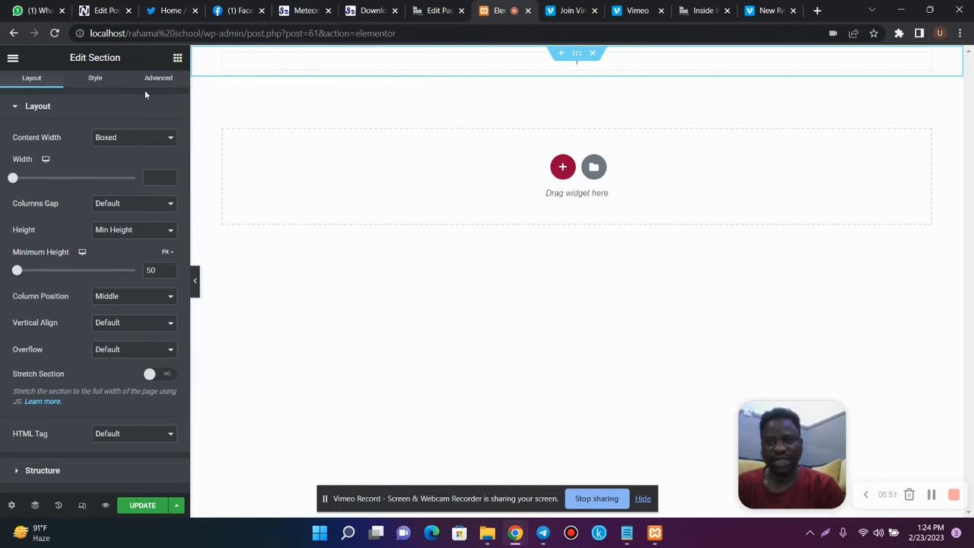
Step: Give the new section a classic solid background in black, #000000
left_click(95, 80)
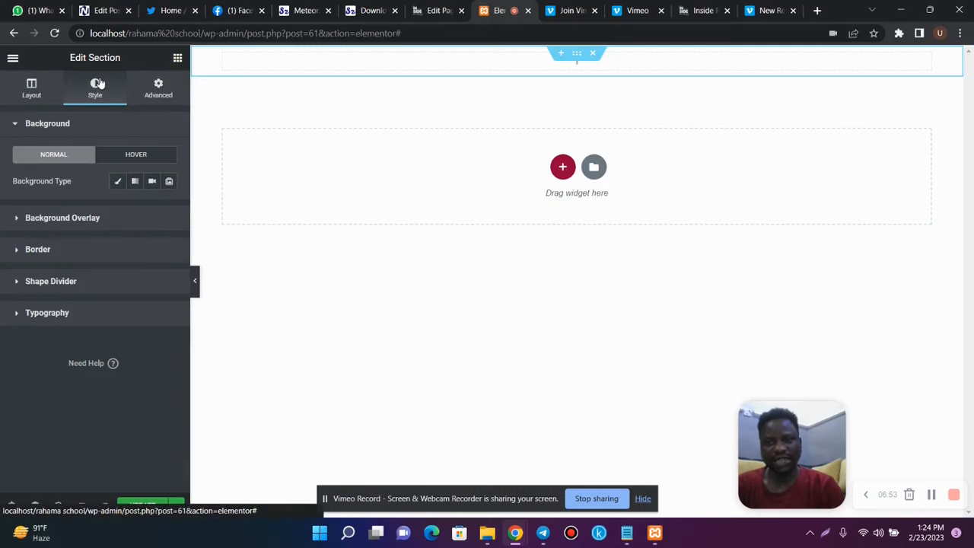
left_click(120, 181)
left_click(168, 208)
left_click(30, 353)
Step: Compare the black section with the front page's top header row and set its minimum height to 72 px
left_click(704, 10)
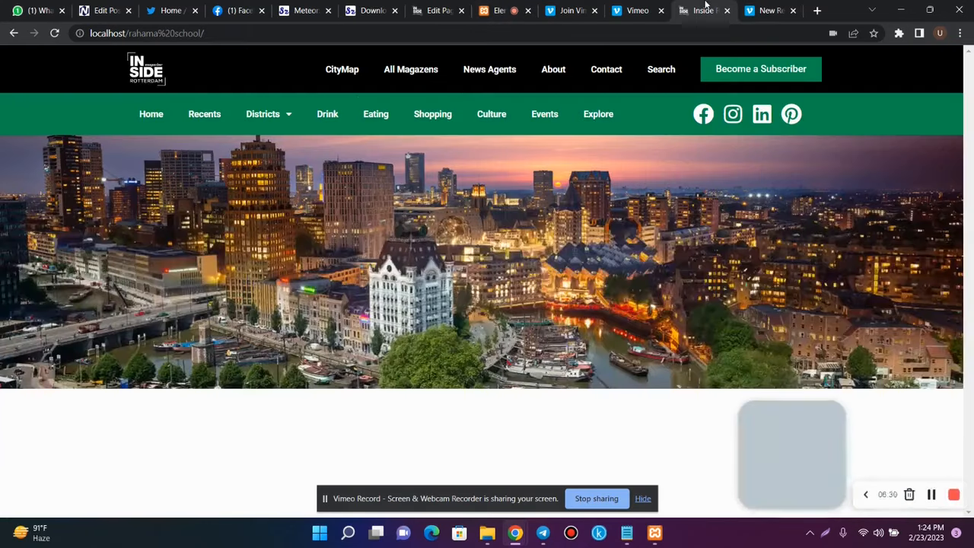
left_click(506, 10)
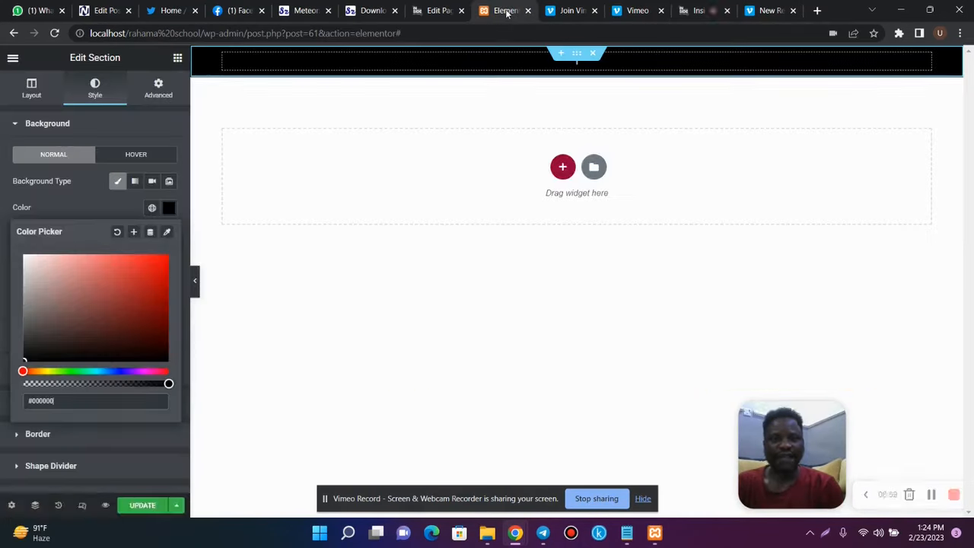
left_click(33, 93)
left_click(33, 93)
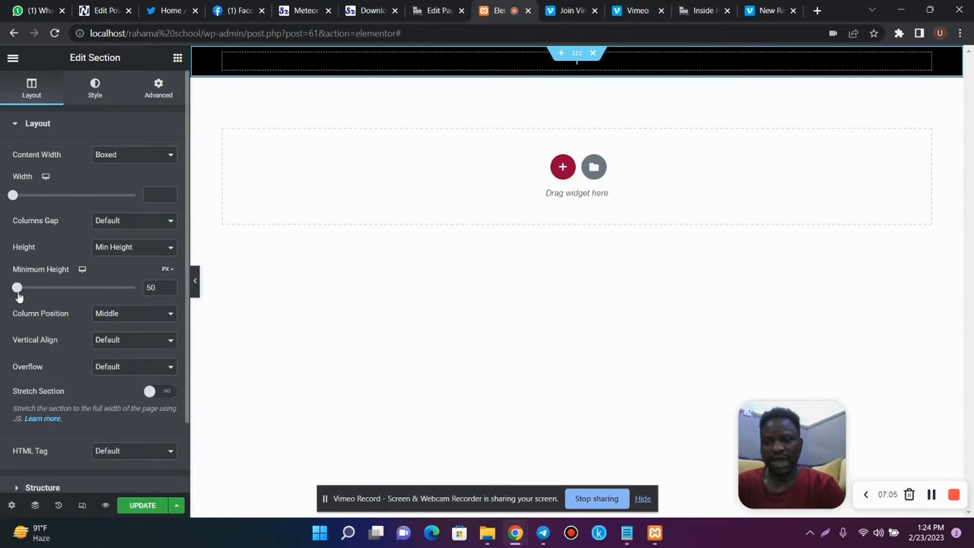
left_click_drag(19, 293, 20, 292)
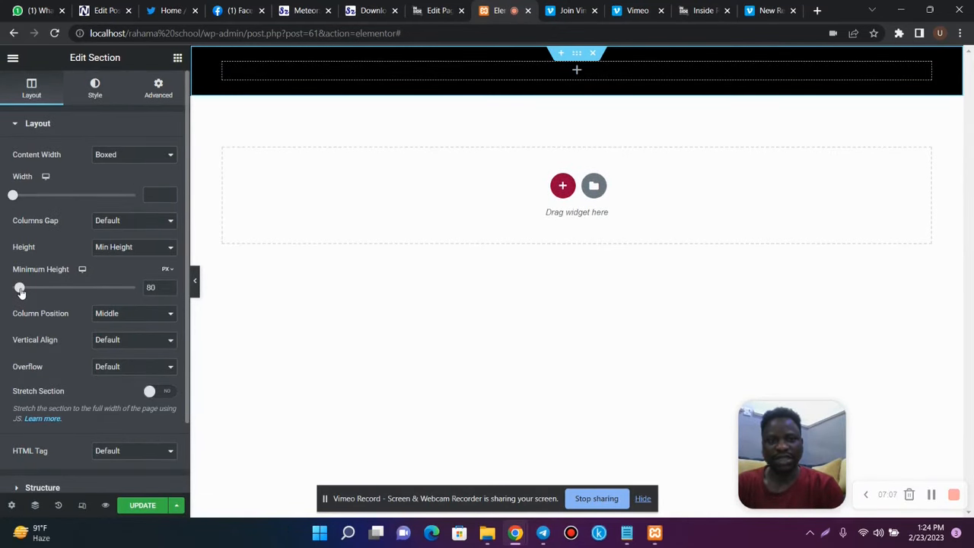
left_click(694, 10)
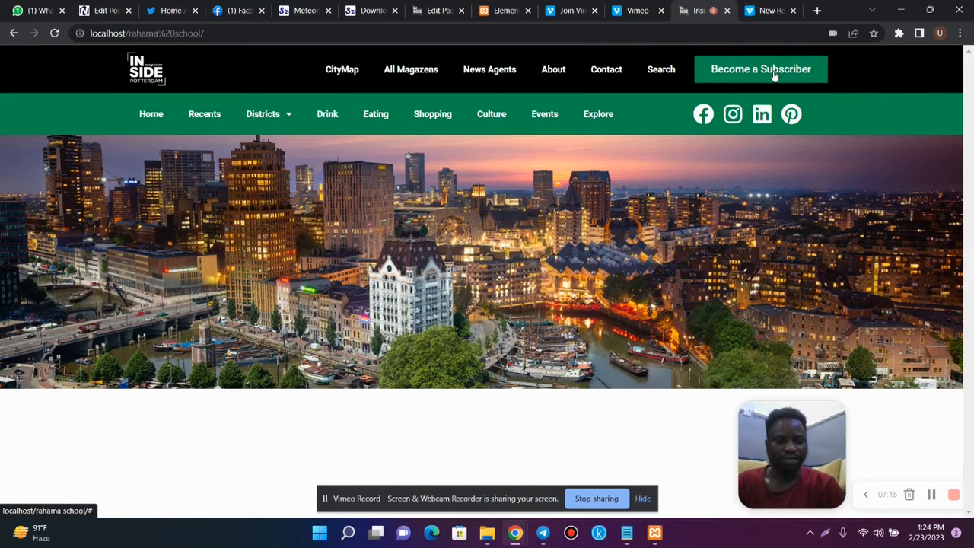
left_click(499, 10)
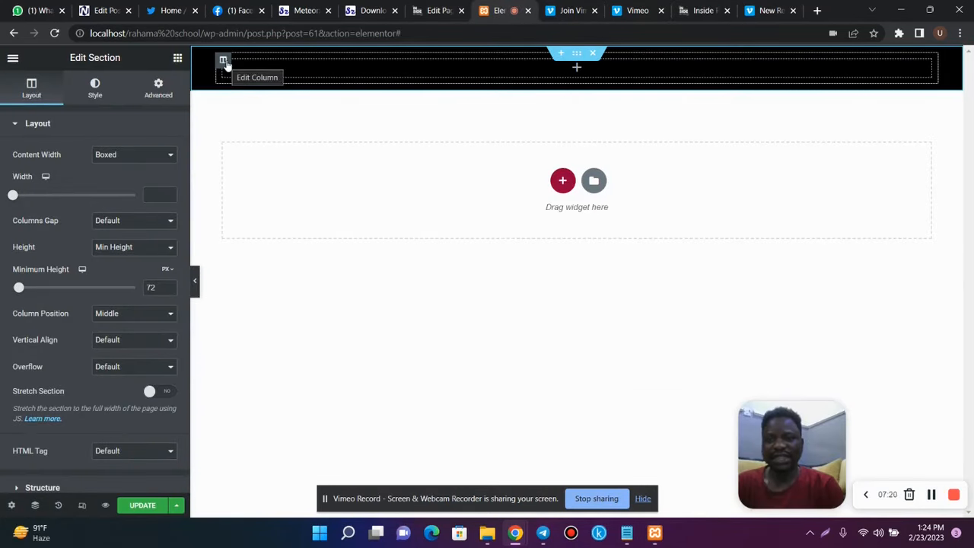
Step: Duplicate the section's column twice to make three columns, and resize them into a wide middle column with narrow outer ones
right_click(224, 65)
left_click(251, 90)
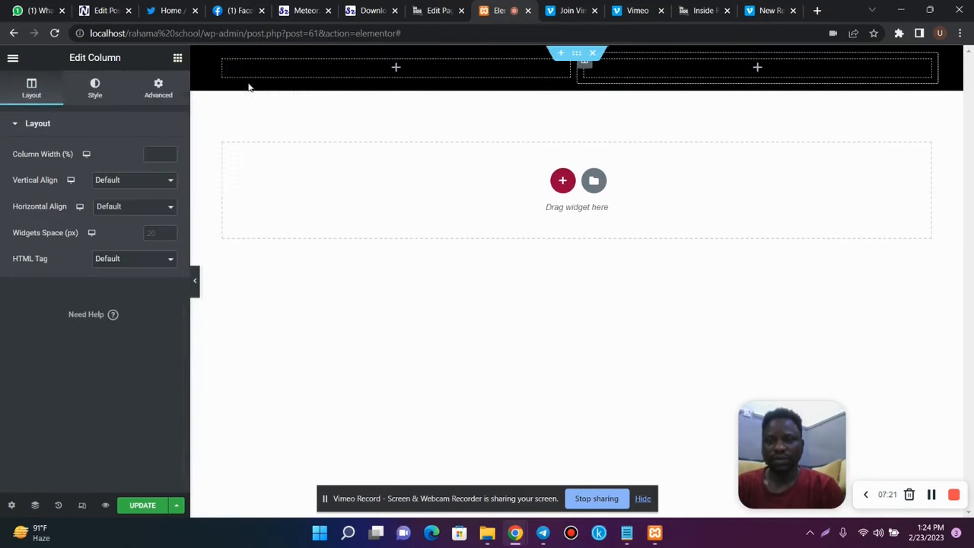
right_click(222, 64)
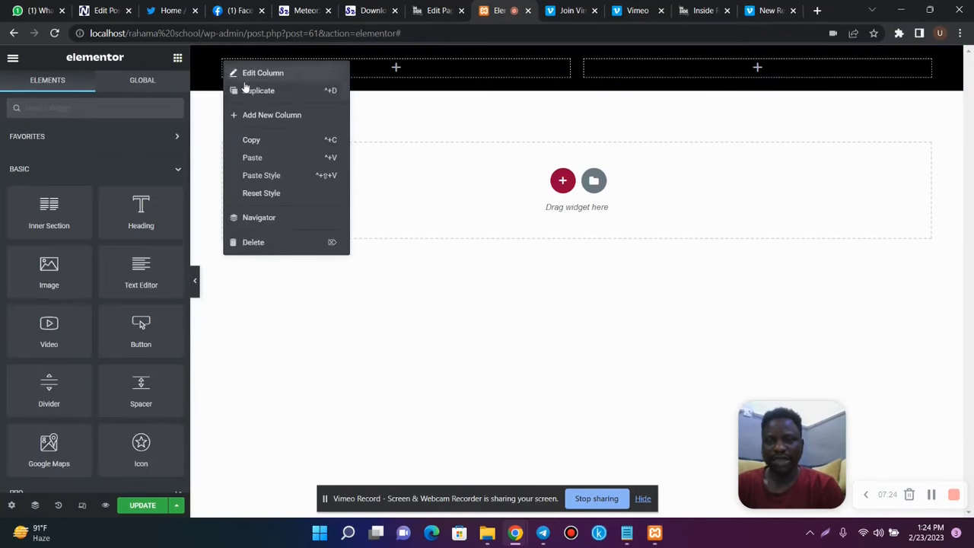
left_click(247, 90)
left_click_drag(458, 77, 329, 70)
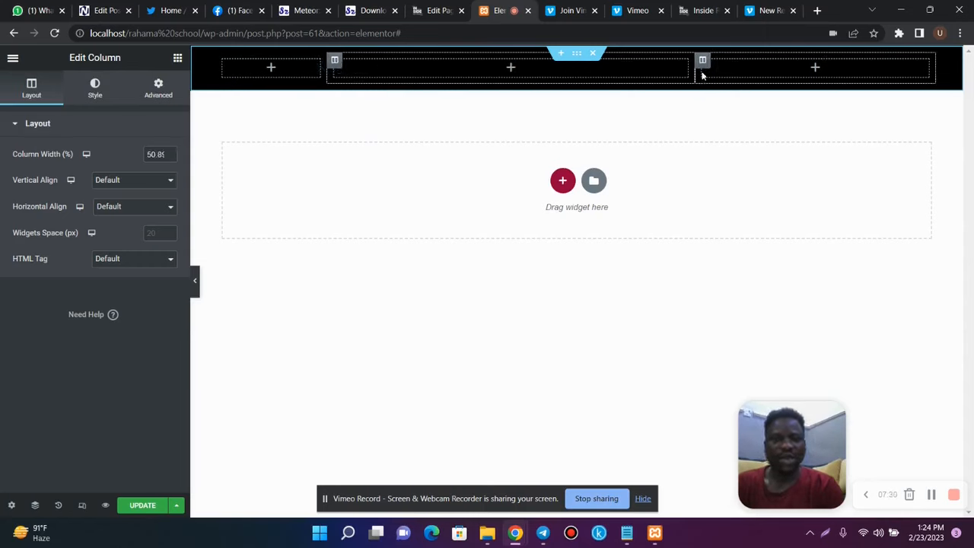
left_click_drag(696, 70, 799, 70)
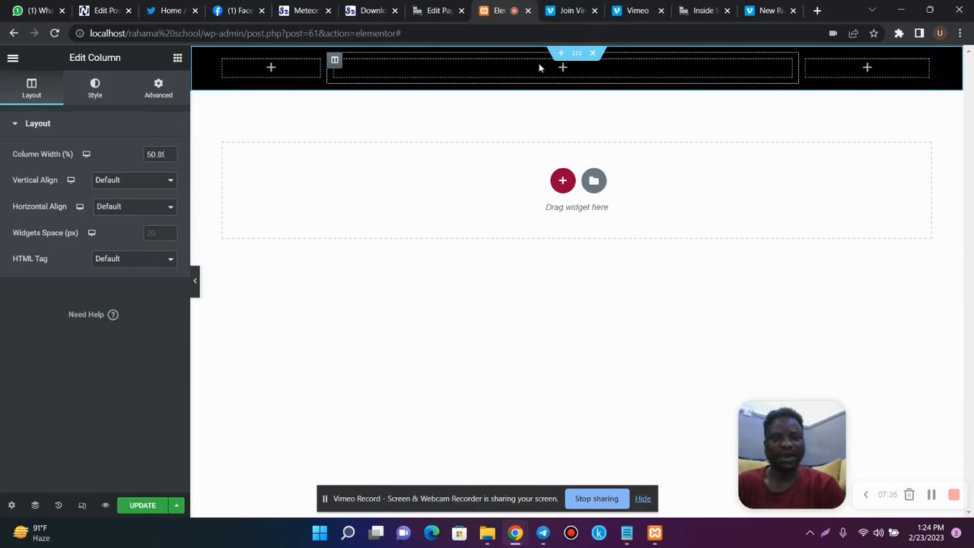
Step: Place an Image widget showing logo.png in the first column and set the image width to 41%
left_click(178, 60)
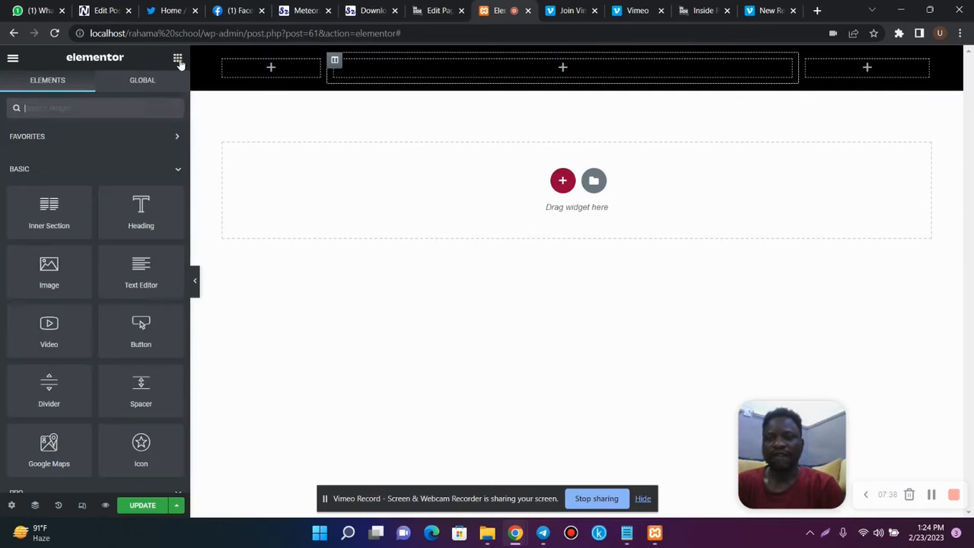
left_click_drag(68, 264, 297, 75)
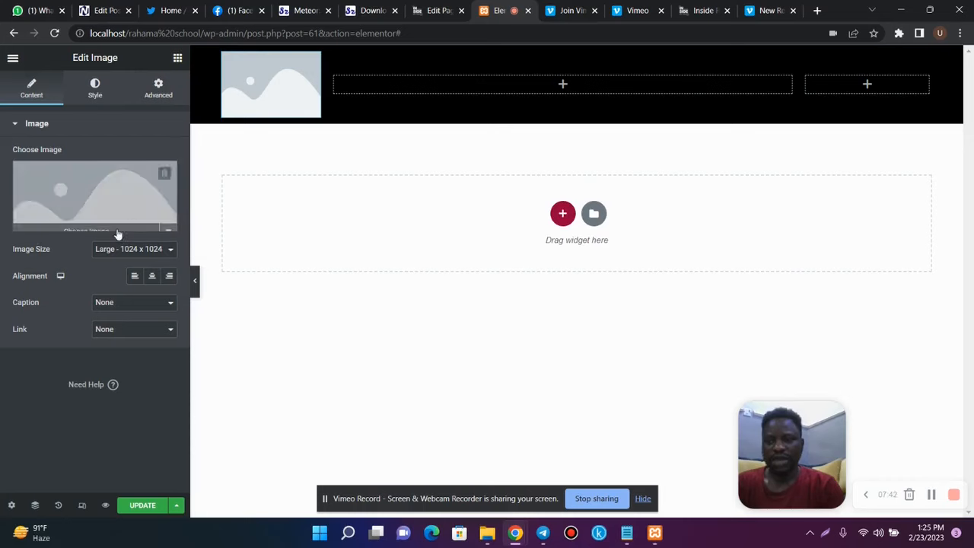
left_click(95, 221)
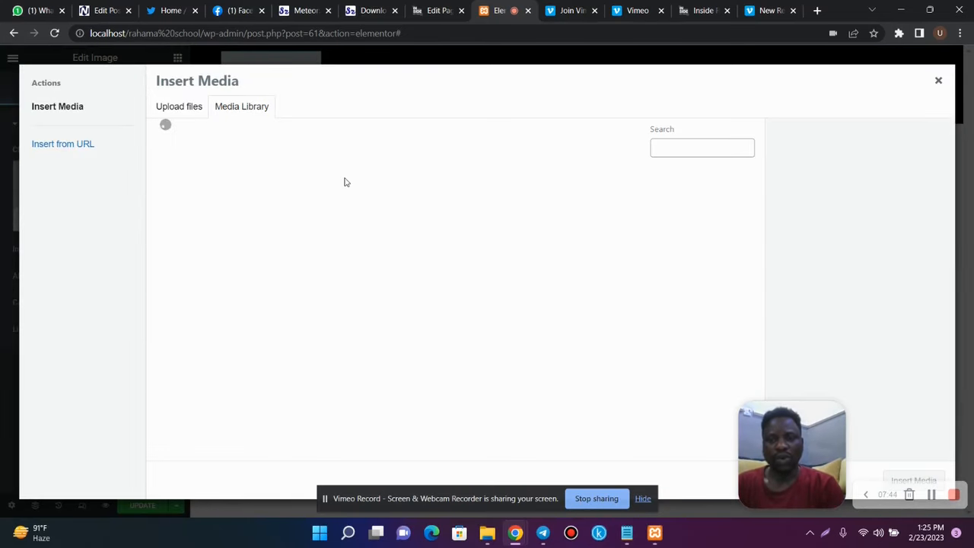
left_click(312, 214)
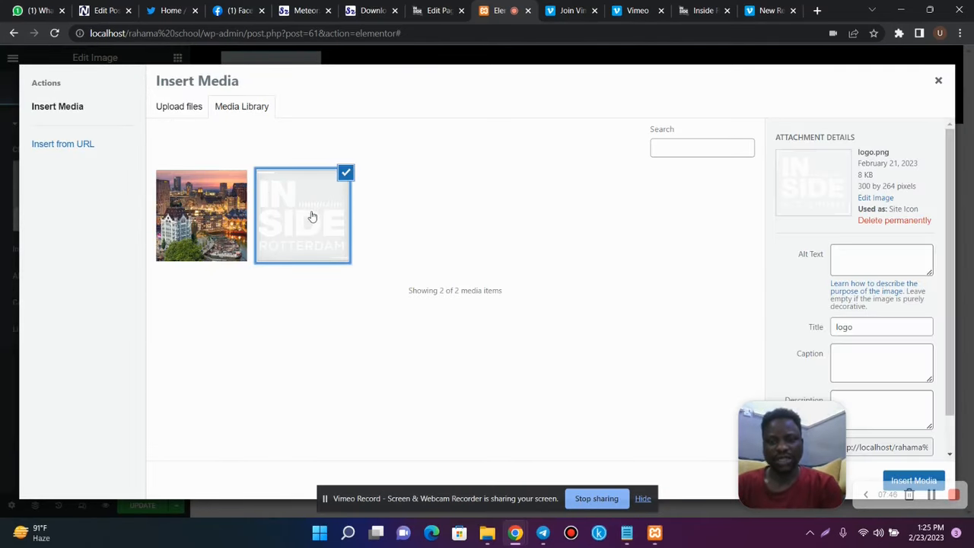
scroll(952, 442, "down", 1)
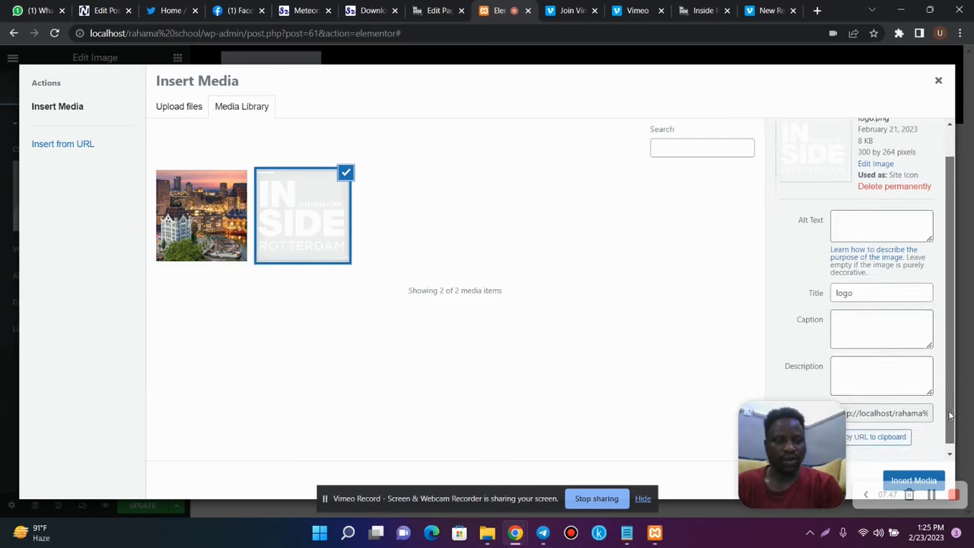
left_click(937, 477)
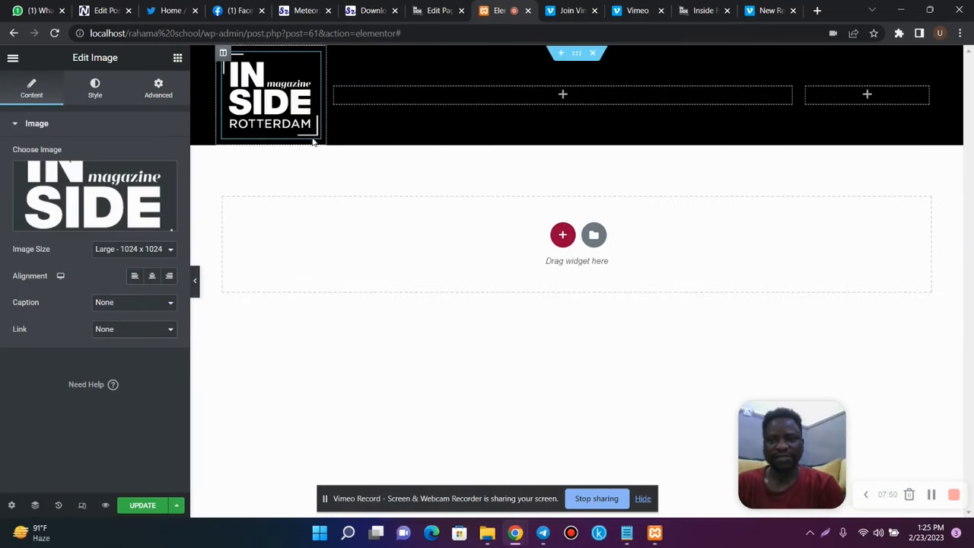
left_click(95, 88)
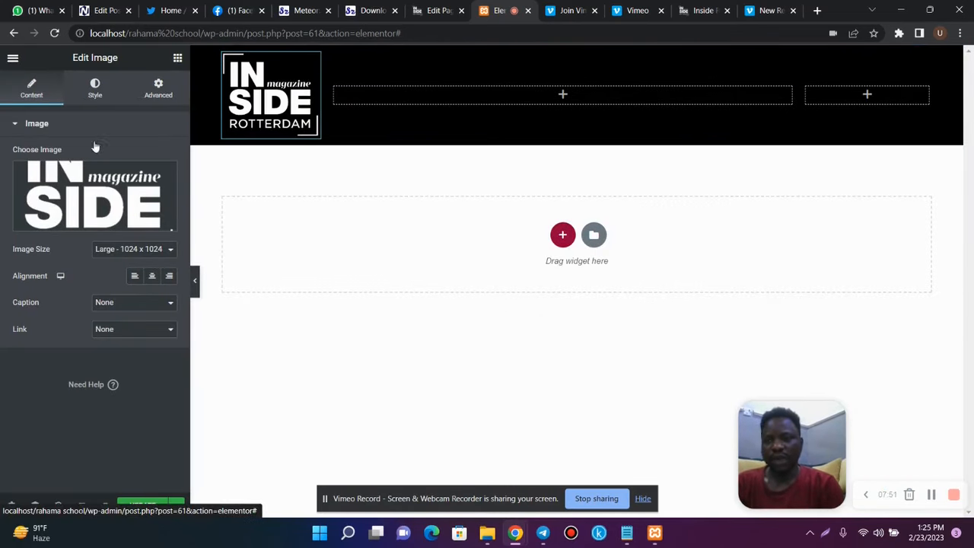
left_click_drag(14, 170, 67, 195)
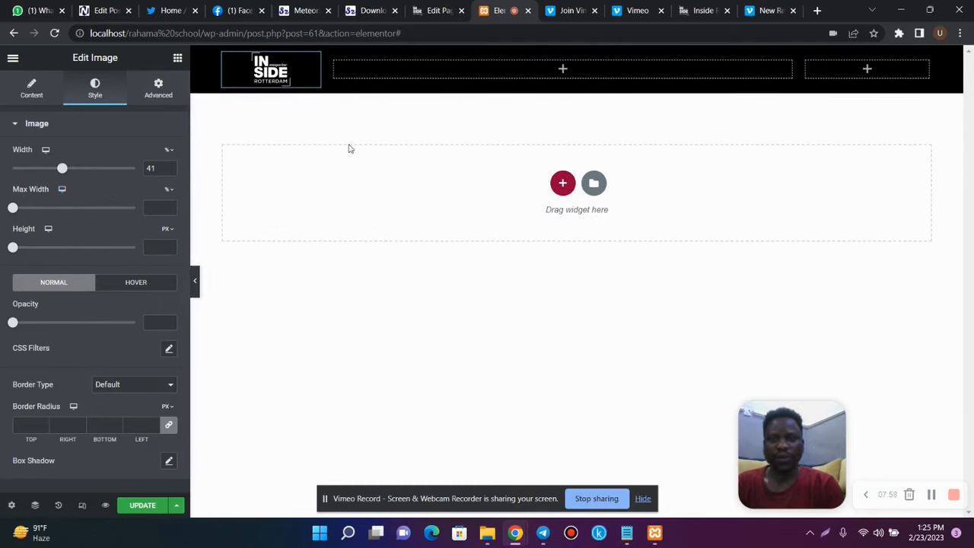
Step: Place a Nav Menu widget in the middle column and assign it the Lesson 1 menu
left_click(178, 60)
type("nav")
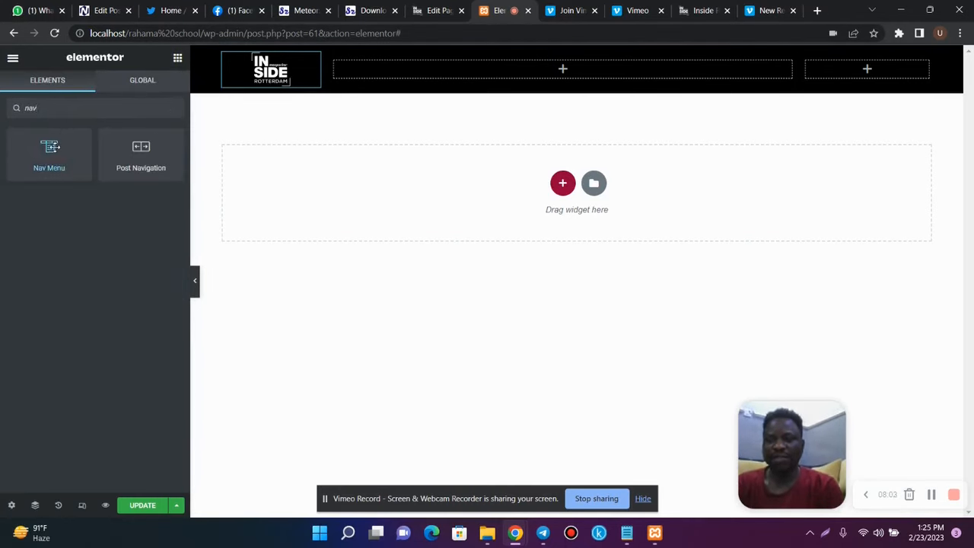
left_click_drag(49, 153, 527, 72)
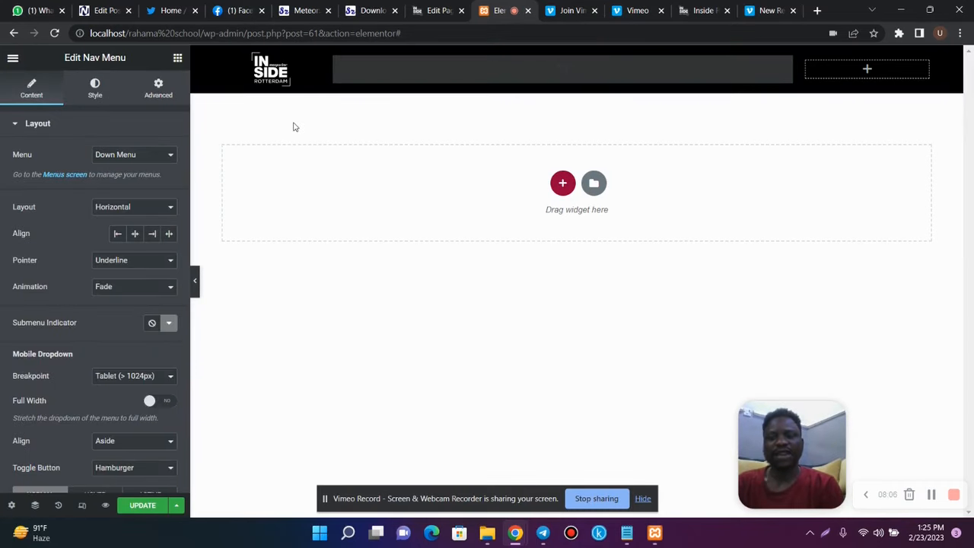
left_click(146, 156)
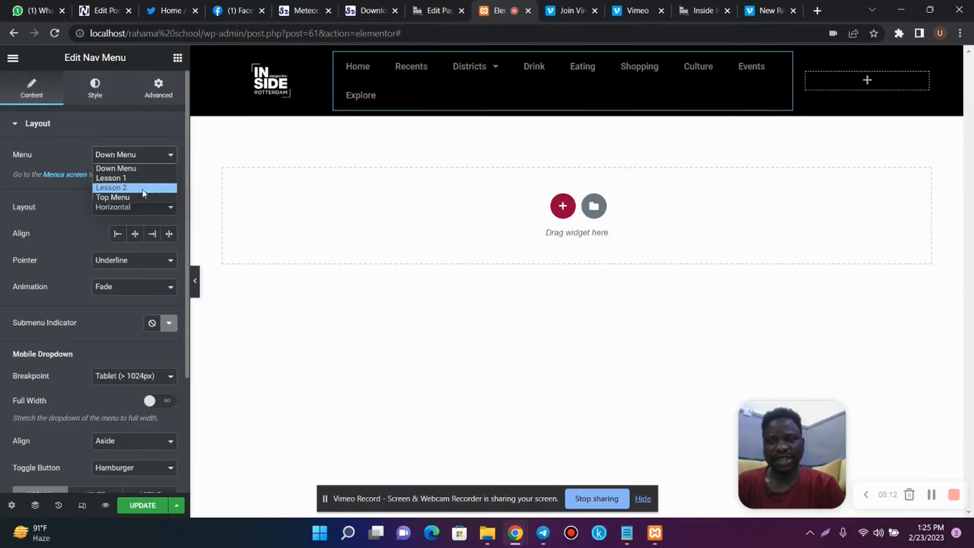
left_click(130, 178)
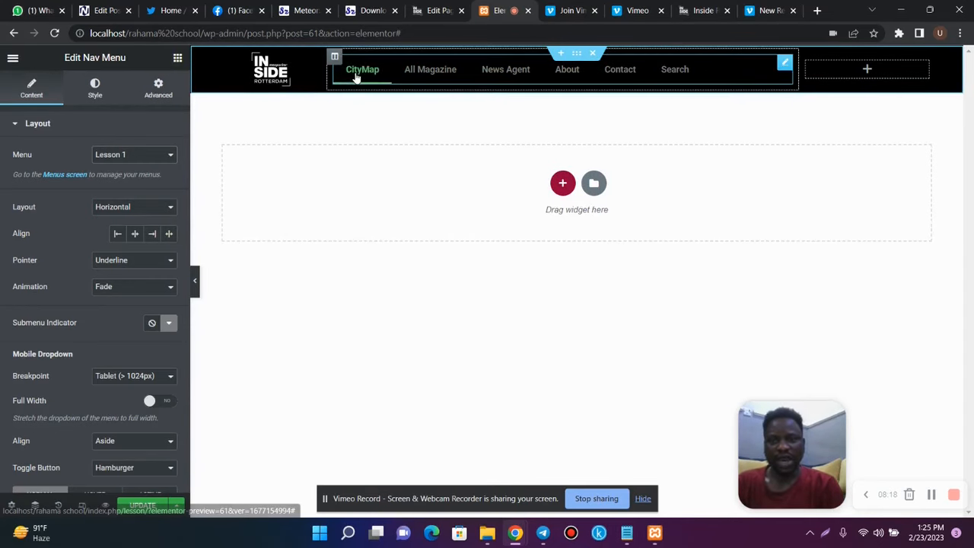
Step: Place a Button widget in the third column and set its text to "Become a Subscriber"
left_click(177, 58)
left_click_drag(137, 327, 857, 83)
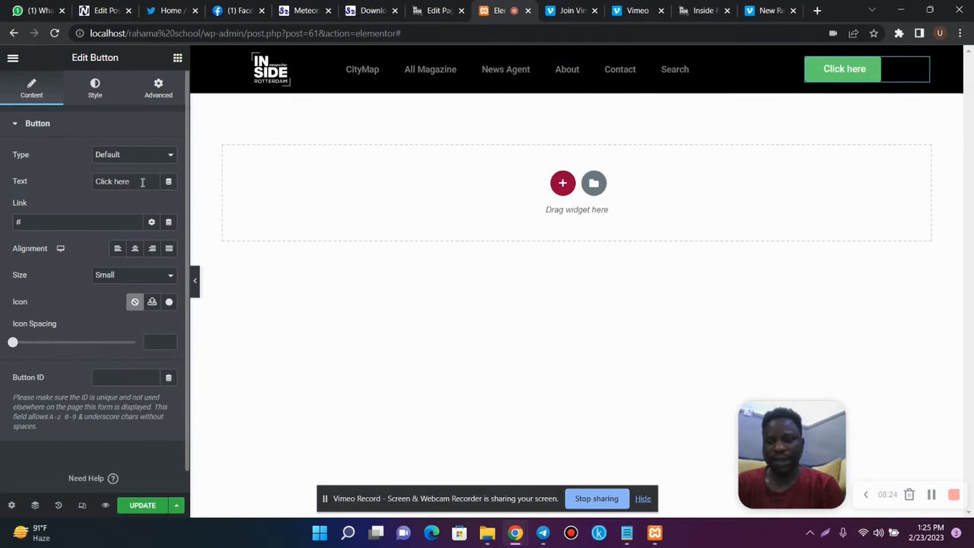
type("Become a Subscriber")
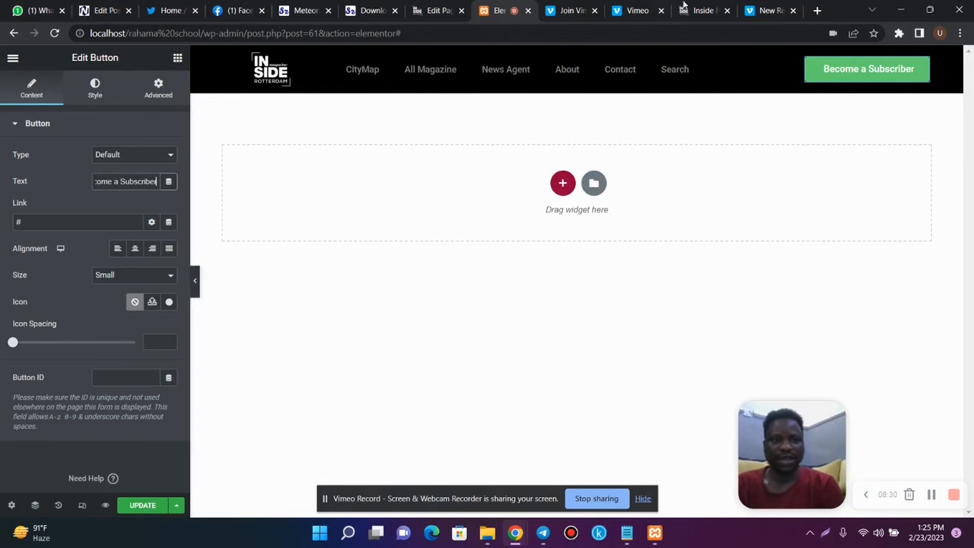
Step: Check the button on the front page and set the new button's background to New Global Color, #00874F
left_click(702, 8)
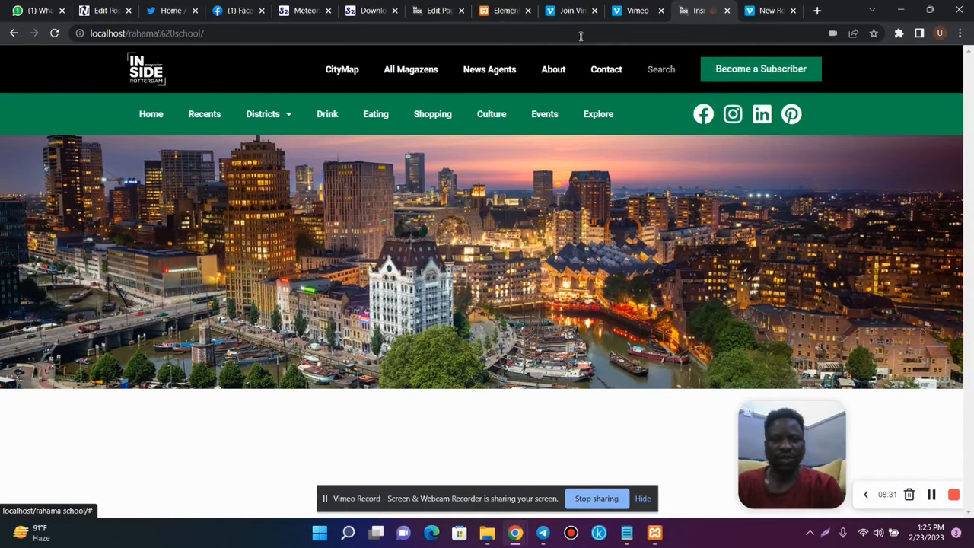
left_click(495, 10)
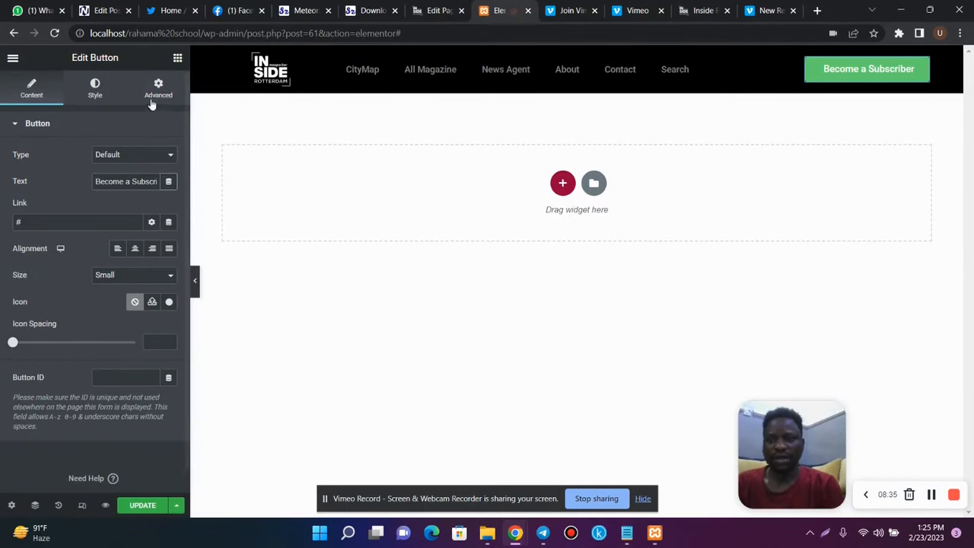
left_click(105, 98)
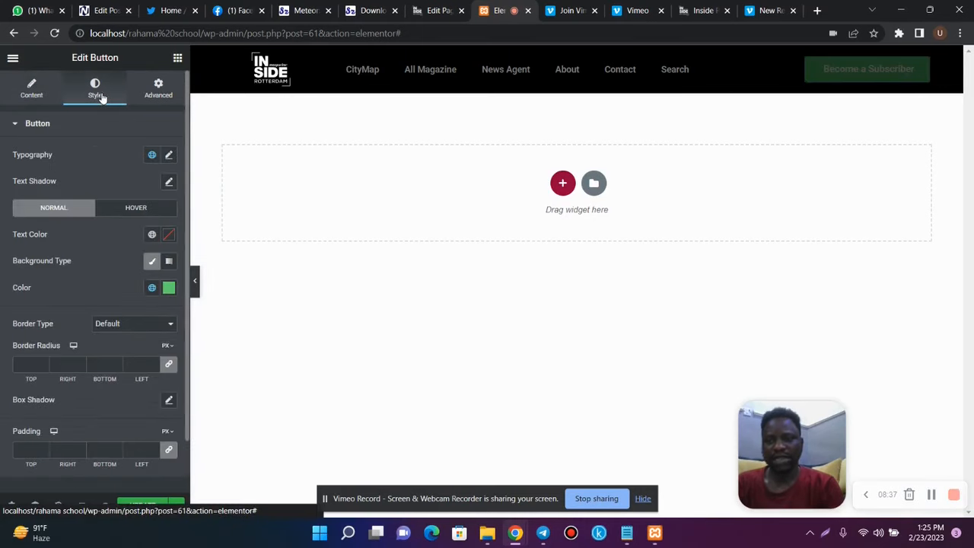
left_click(153, 288)
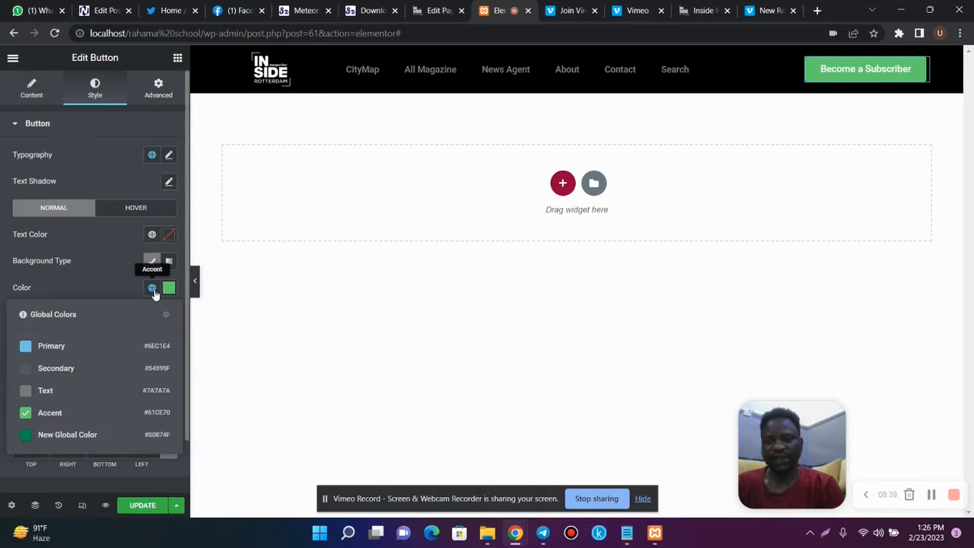
left_click(79, 435)
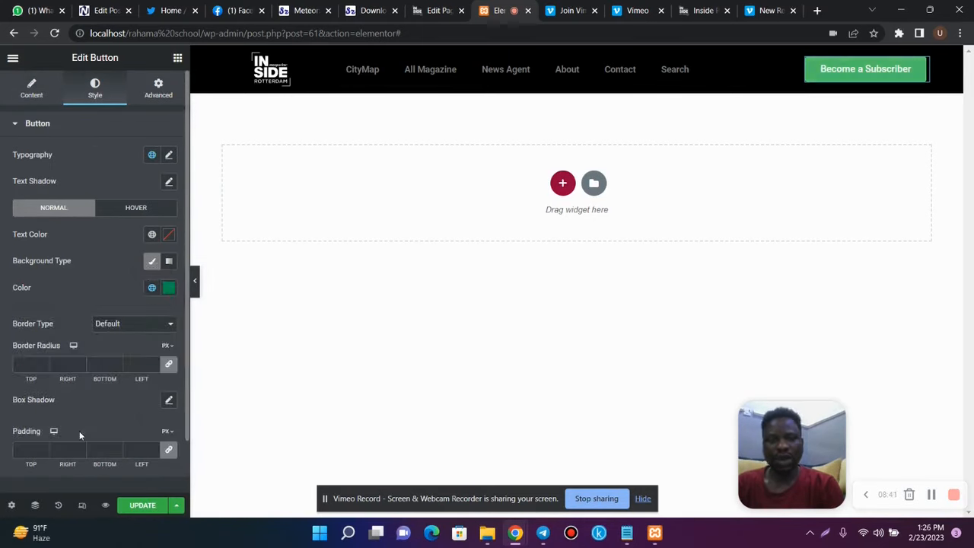
Step: Compare the subscriber button with the front page and set its hover animation to Grow
left_click(699, 10)
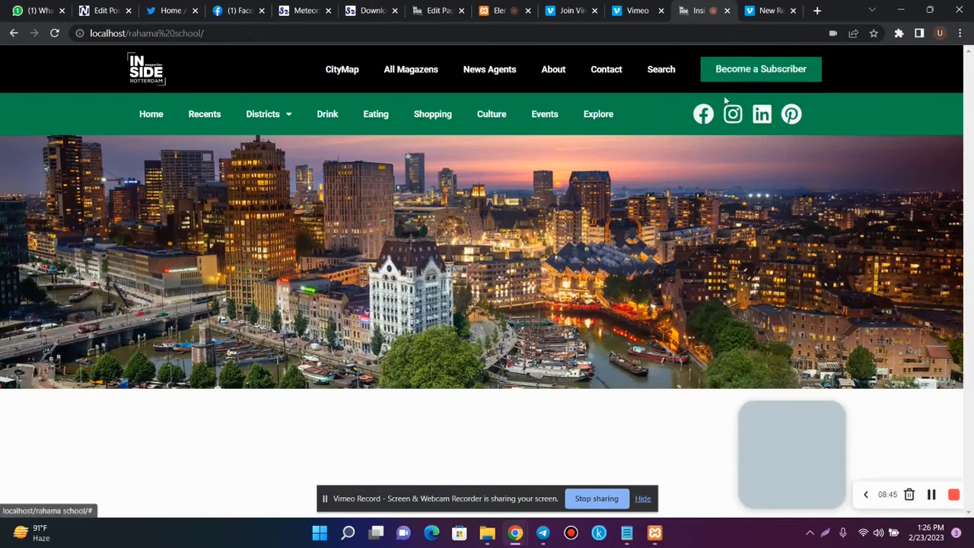
left_click(505, 11)
left_click(138, 210)
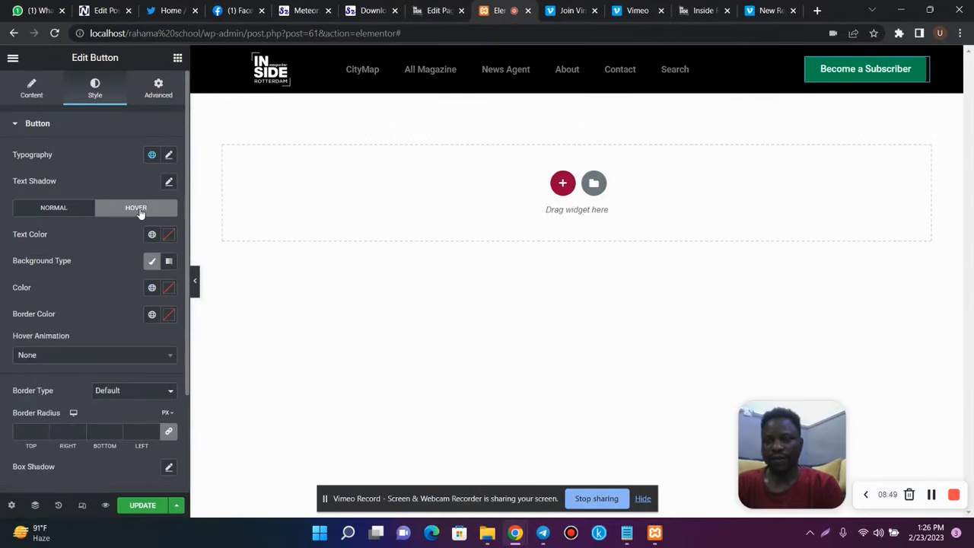
left_click(76, 356)
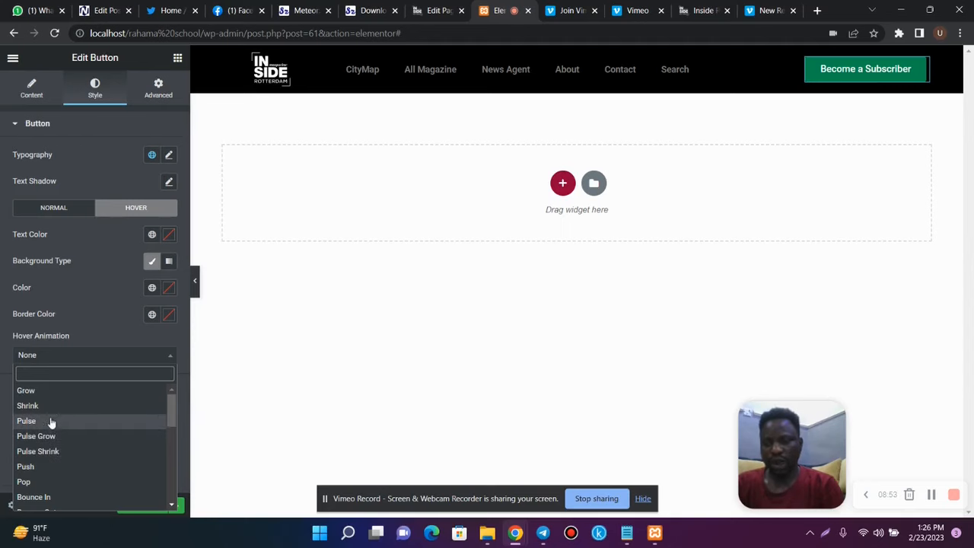
left_click(51, 392)
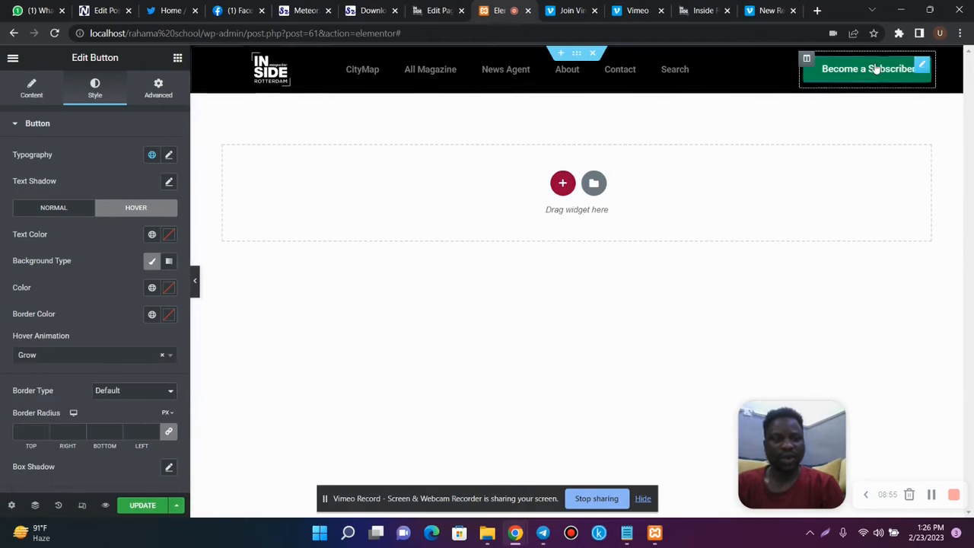
Step: Check the front page's menu and set the new header nav menu's normal text color to white, #FFFFFF
left_click(701, 11)
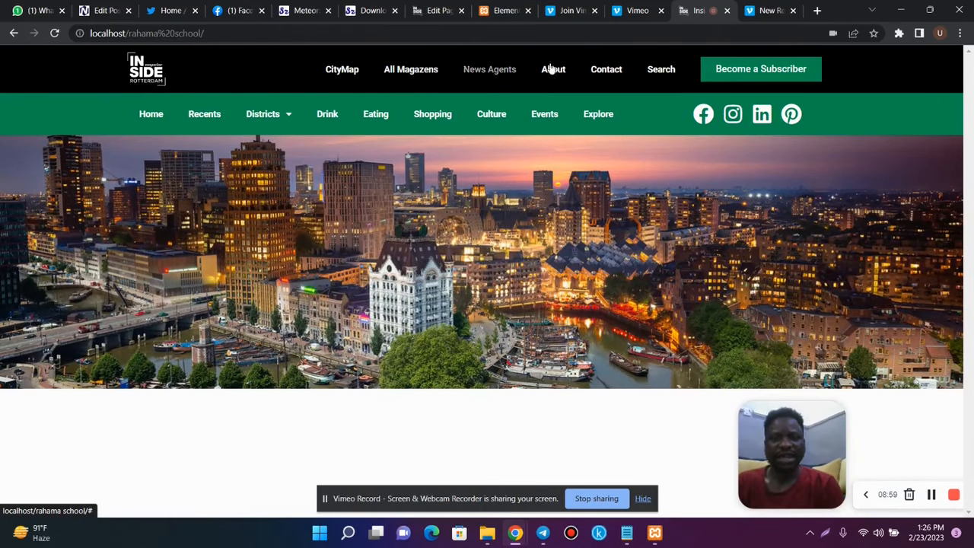
left_click(500, 15)
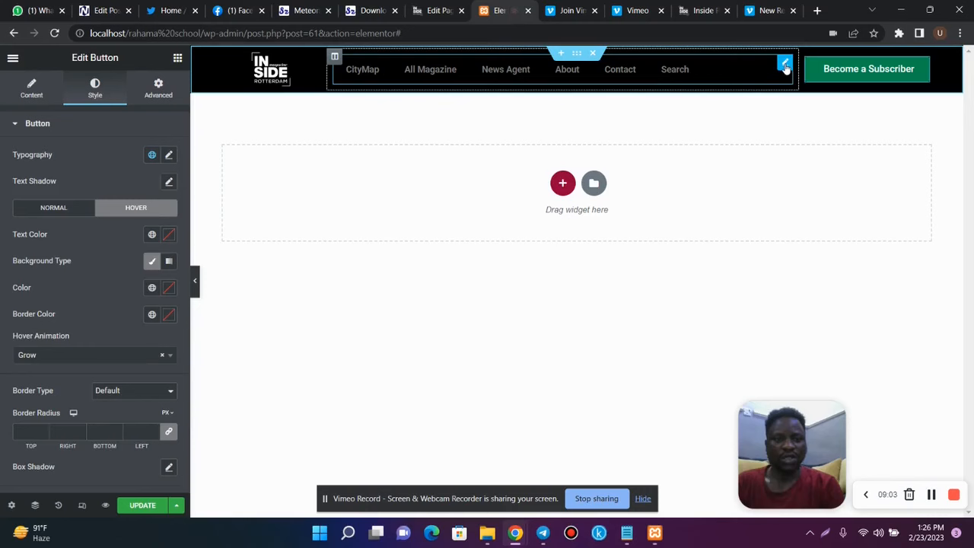
left_click(784, 64)
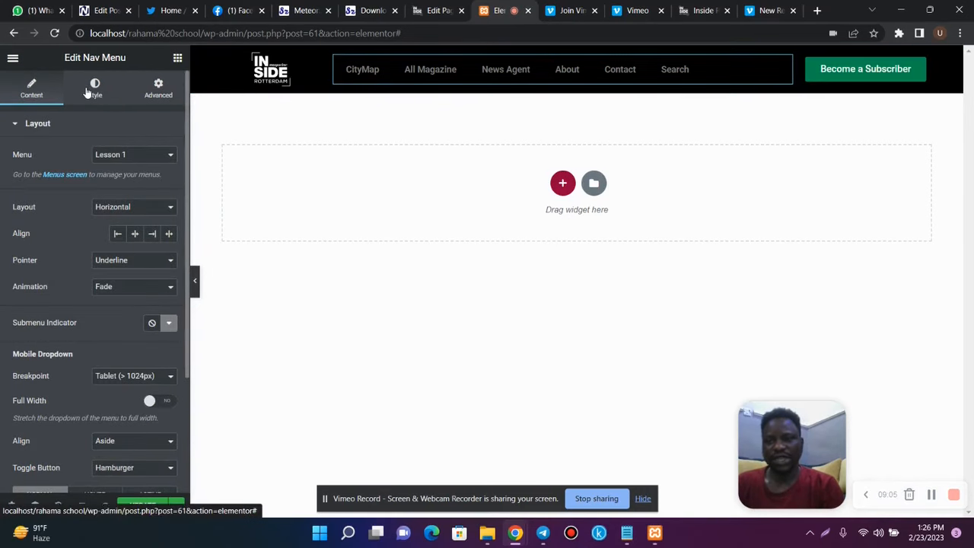
left_click(89, 88)
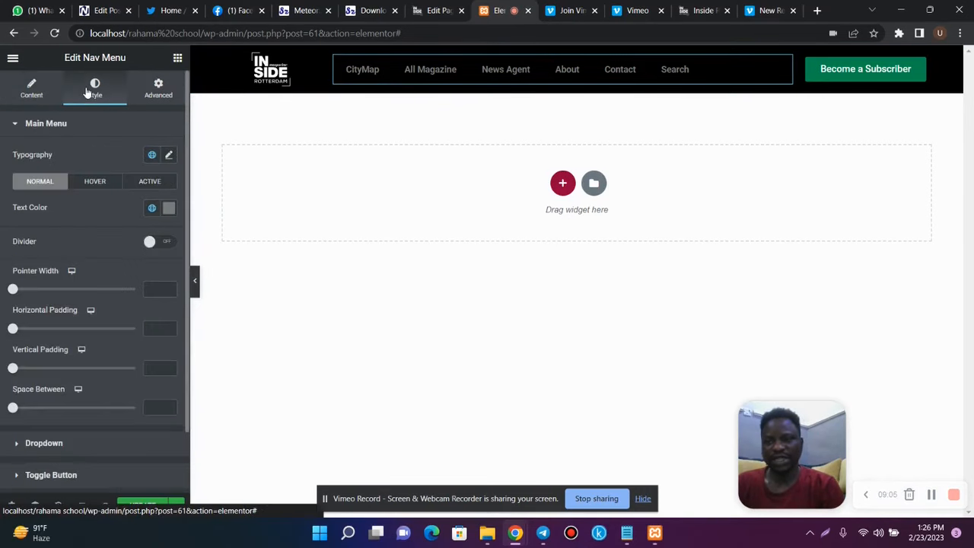
left_click(169, 208)
left_click_drag(79, 264, 1, 245)
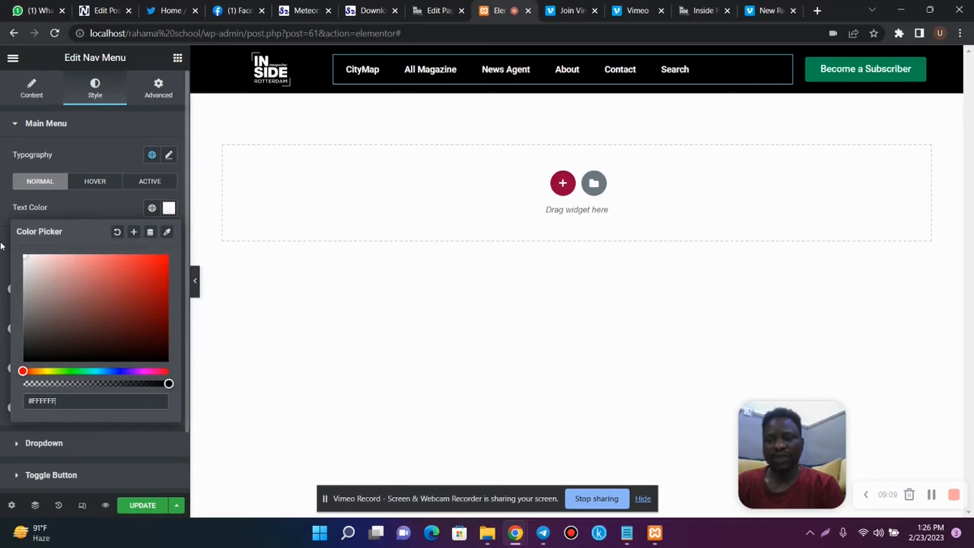
Step: Check the menu's hover effect on the front page and set the nav menu's hover text color to grey, #AFB3B0
left_click(102, 184)
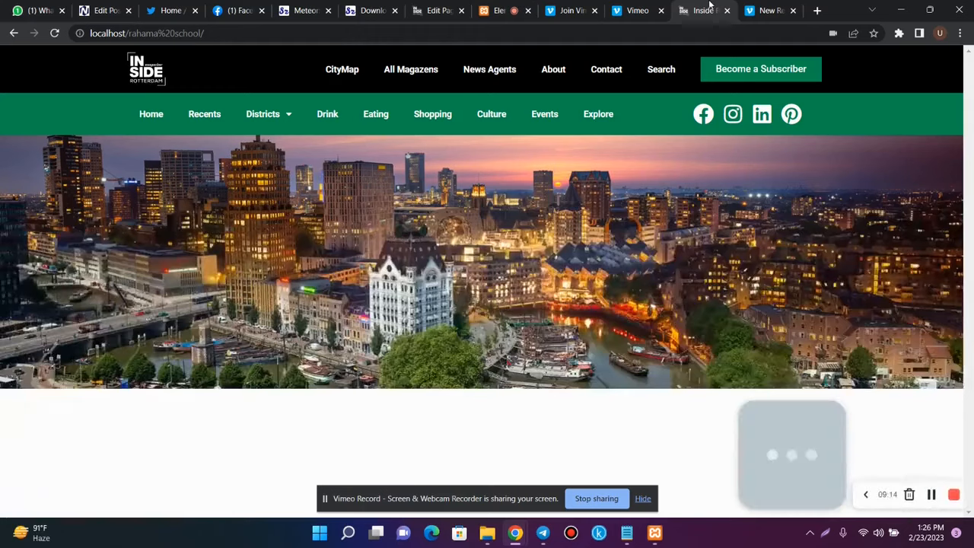
left_click(698, 11)
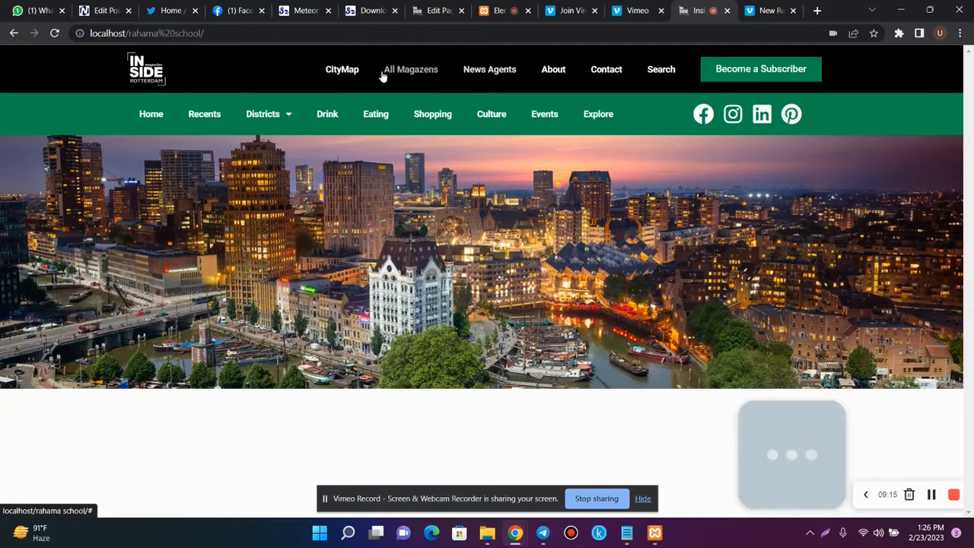
left_click(502, 11)
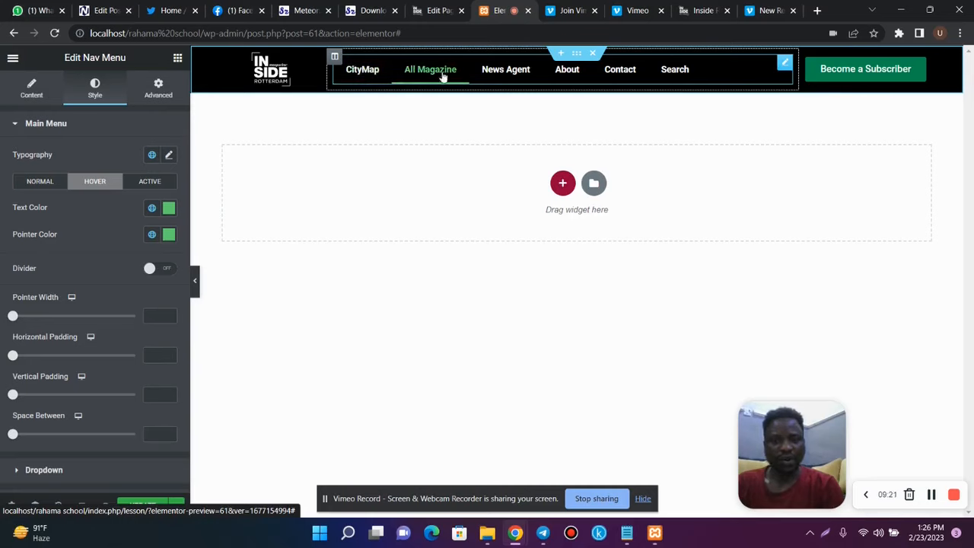
left_click(169, 210)
left_click_drag(55, 281, 2, 242)
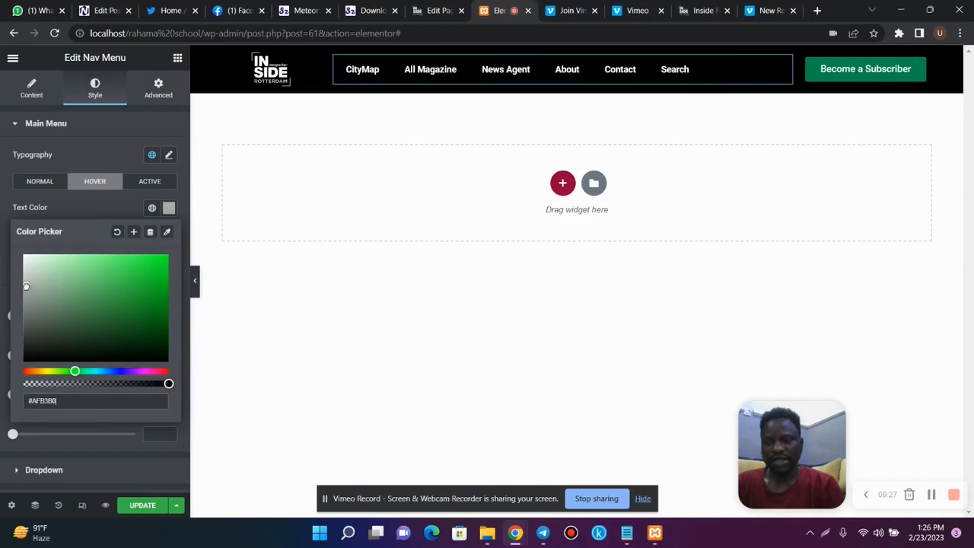
left_click_drag(26, 286, 26, 286)
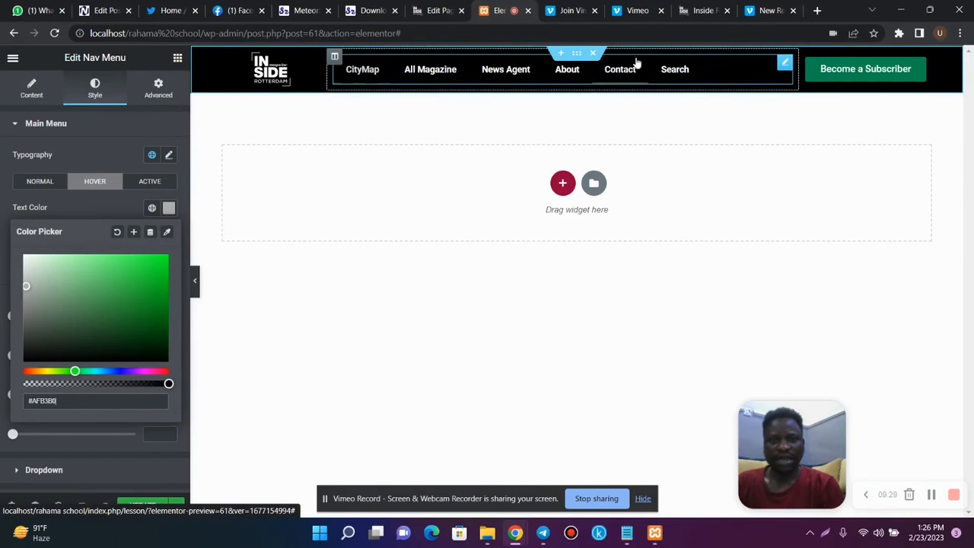
Step: Recheck the front page's menu and make the nav menu's hover pointer color fully transparent, #61CE7000
left_click(698, 10)
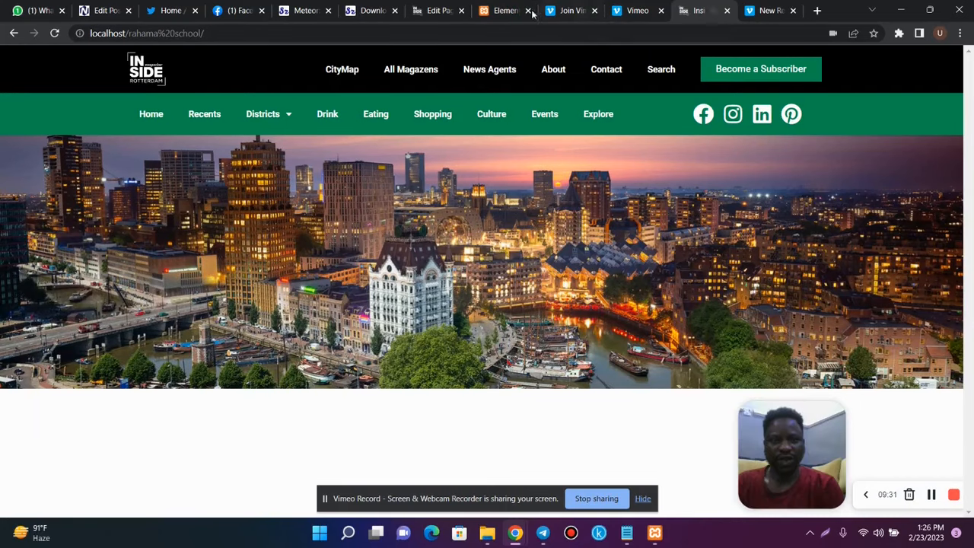
left_click(504, 11)
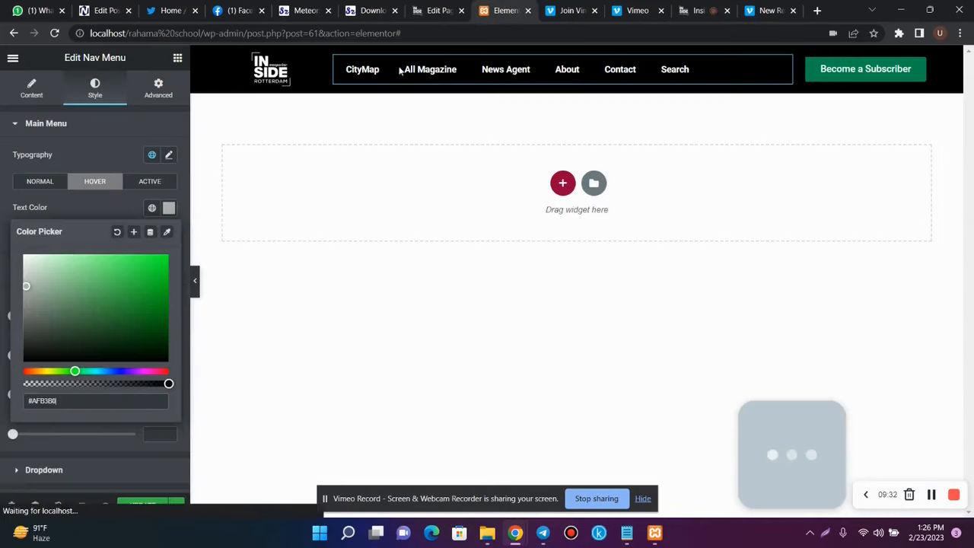
left_click(85, 207)
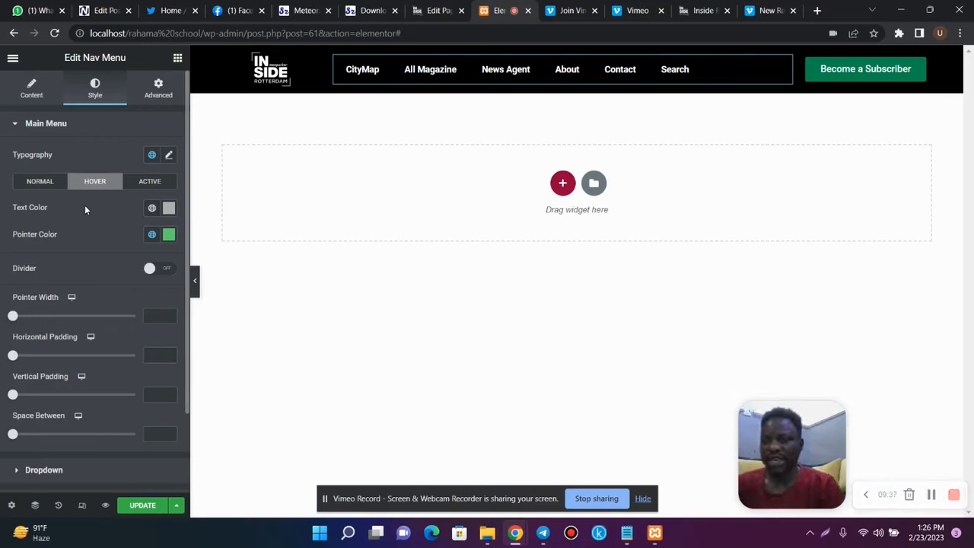
left_click(169, 236)
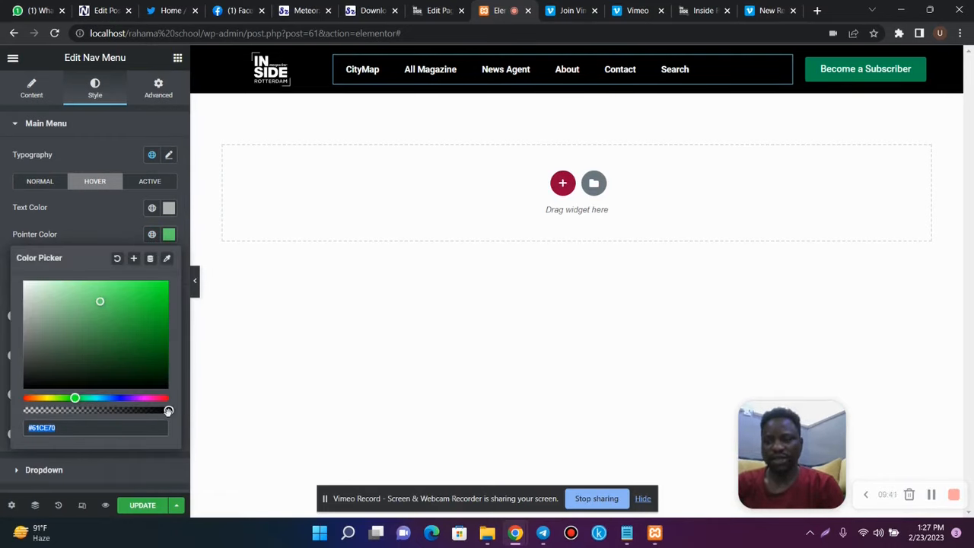
left_click_drag(168, 411, 4, 412)
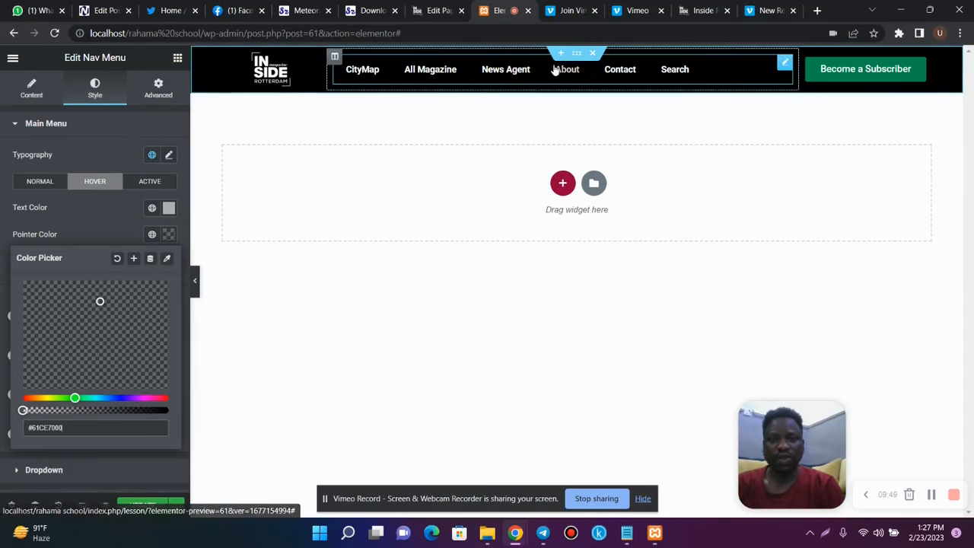
Step: Check the second header row on the front page and duplicate the black header section to create it
left_click(700, 11)
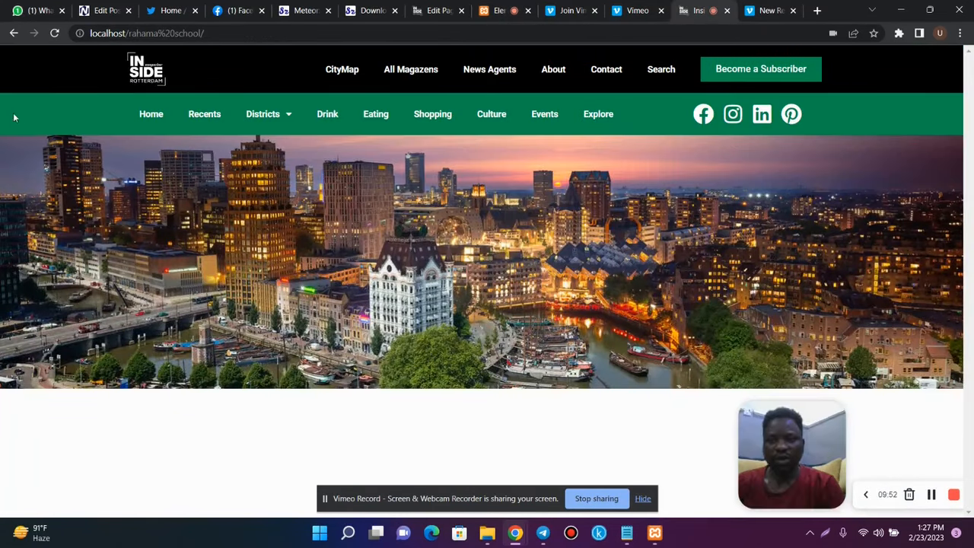
left_click(496, 11)
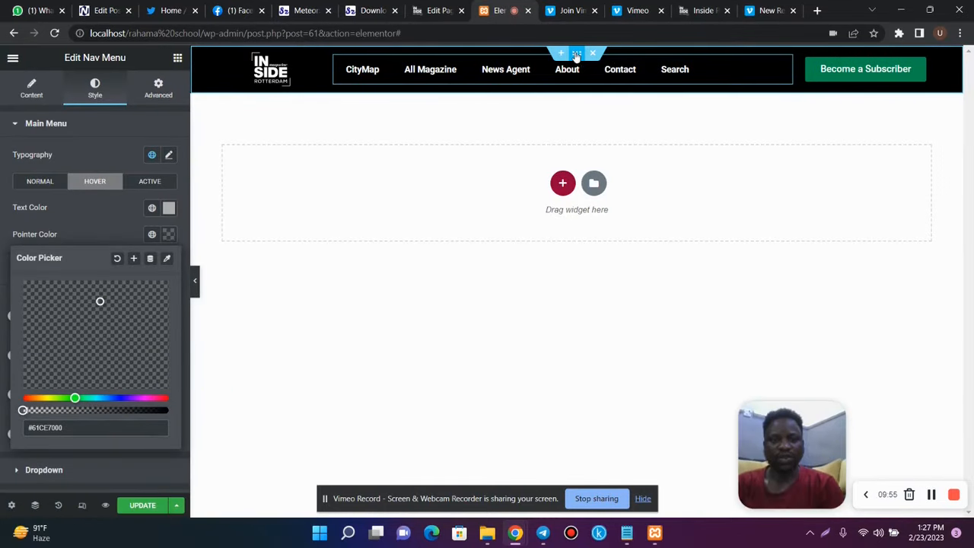
right_click(575, 51)
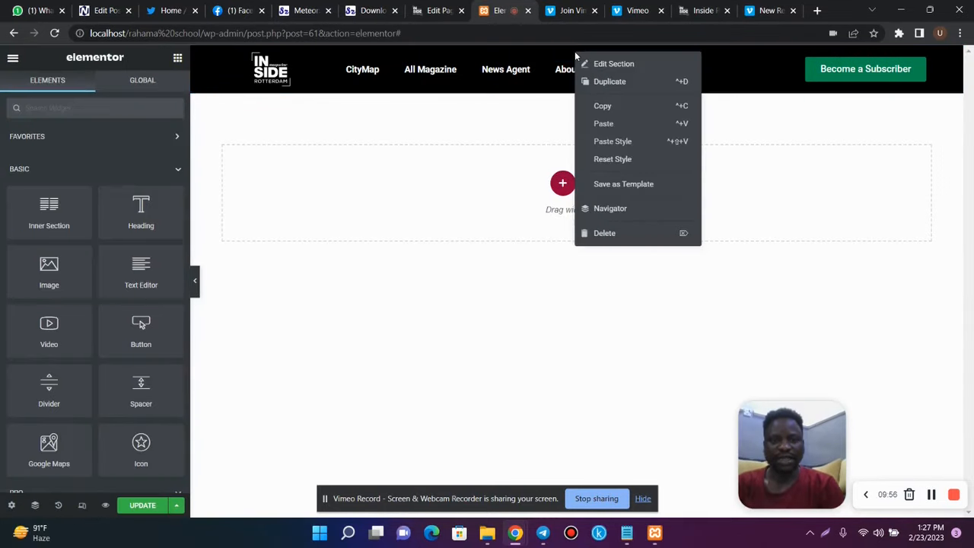
left_click(608, 89)
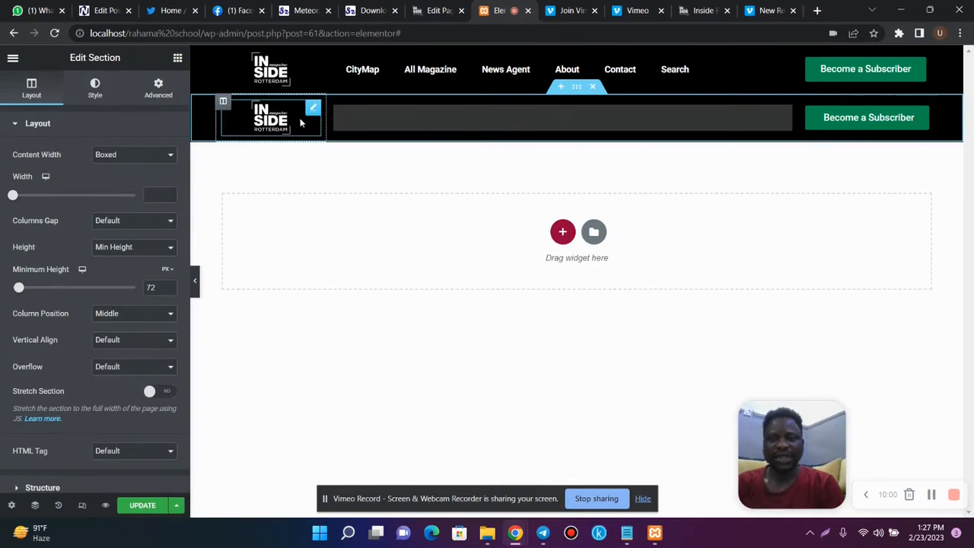
Step: Delete the logo column from the duplicated row and widen its menu column to fill most of the row
right_click(225, 105)
left_click(274, 283)
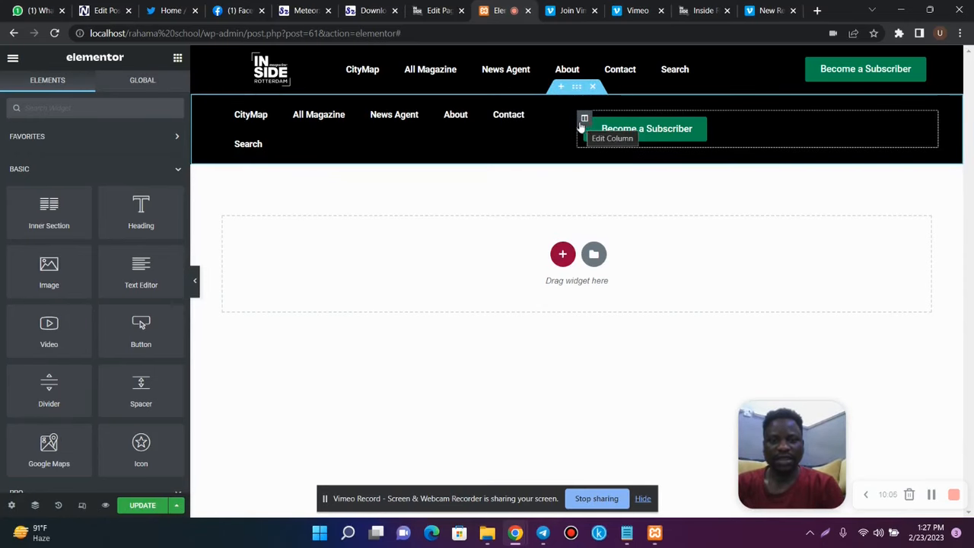
left_click_drag(573, 122, 773, 124)
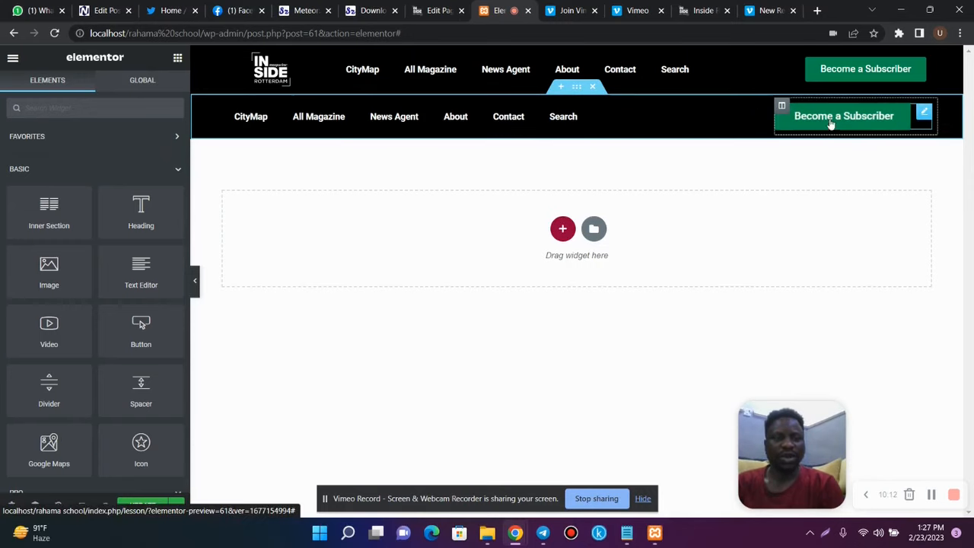
Step: Replace the subscriber button in the duplicated row with a Social Icons widget
right_click(921, 116)
left_click(895, 315)
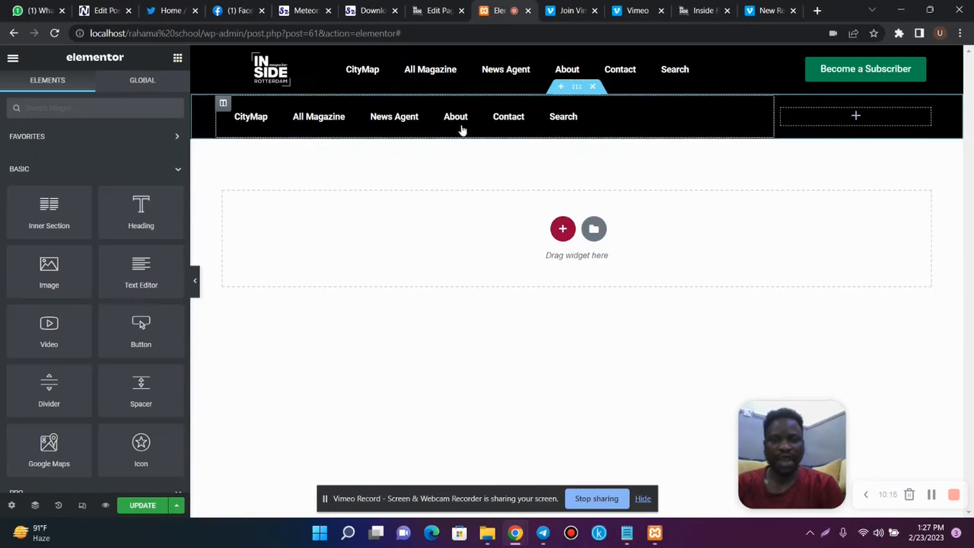
left_click(146, 106)
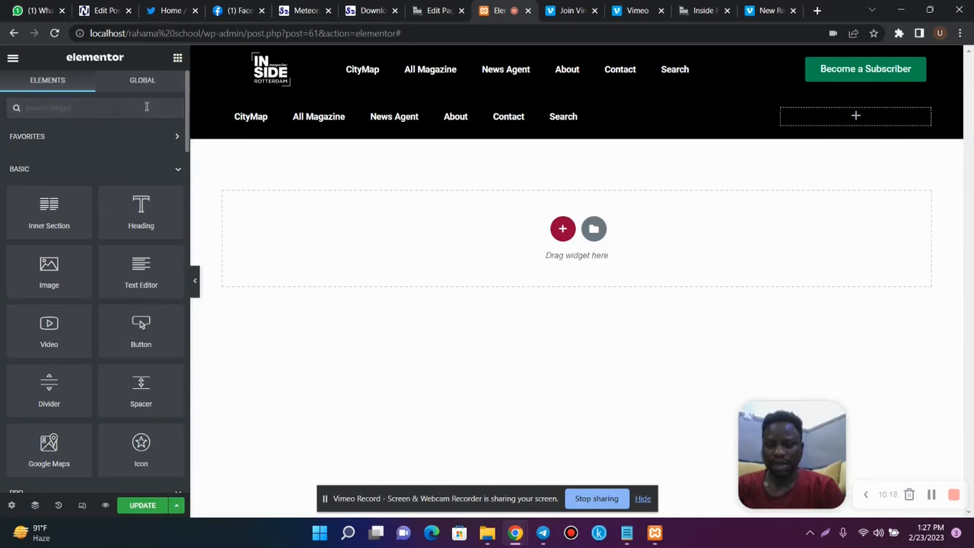
type("soci")
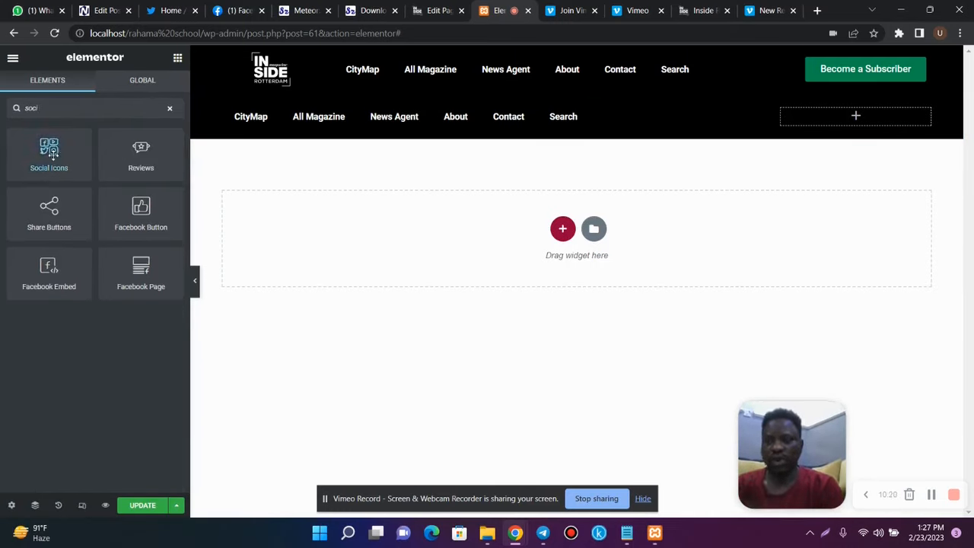
left_click_drag(86, 157, 827, 122)
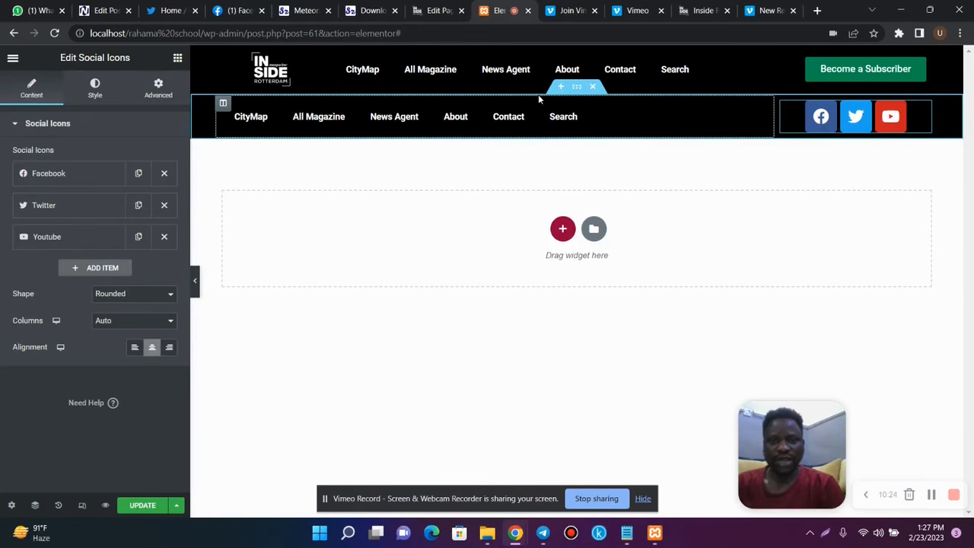
Step: Check the second row's menu on the front page and assign the Lesson 2 menu to the duplicated row's nav menu
left_click(689, 18)
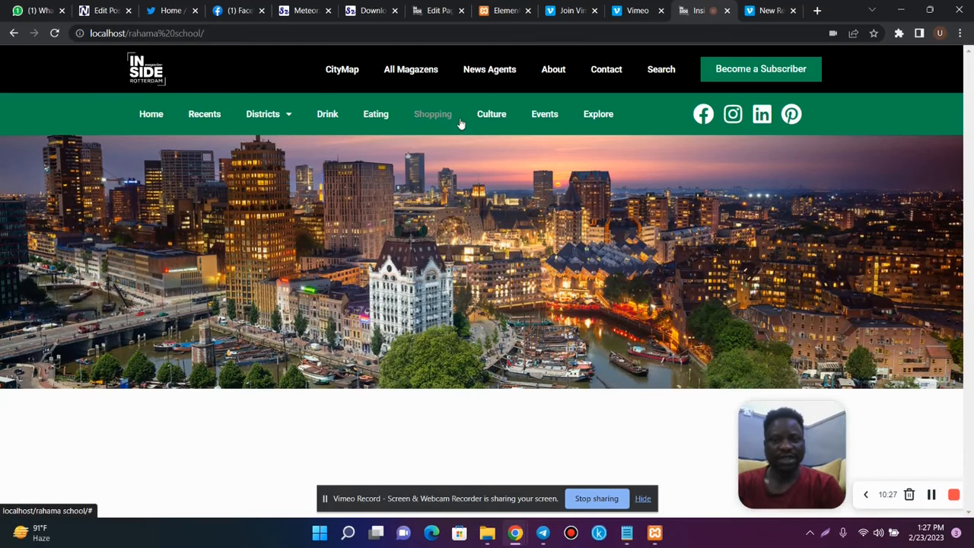
left_click(502, 10)
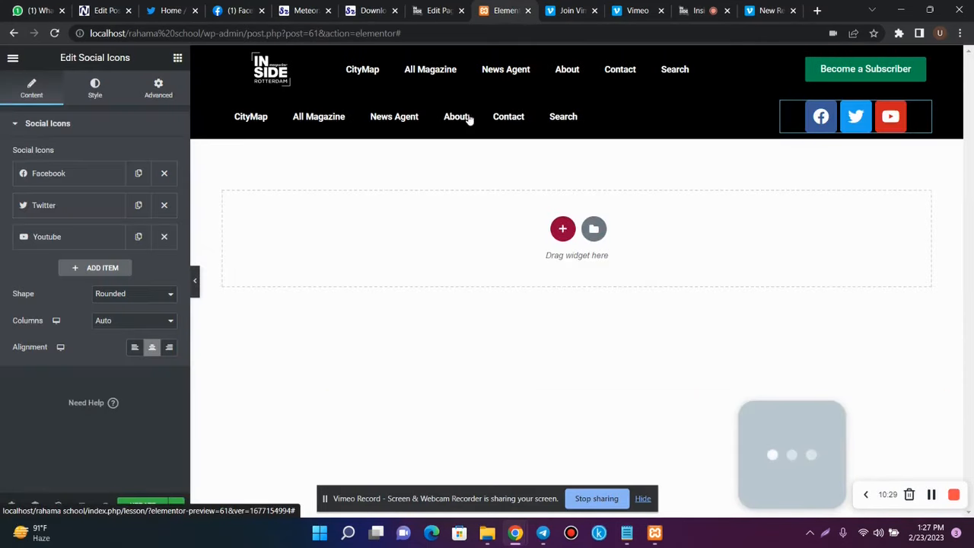
left_click(759, 112)
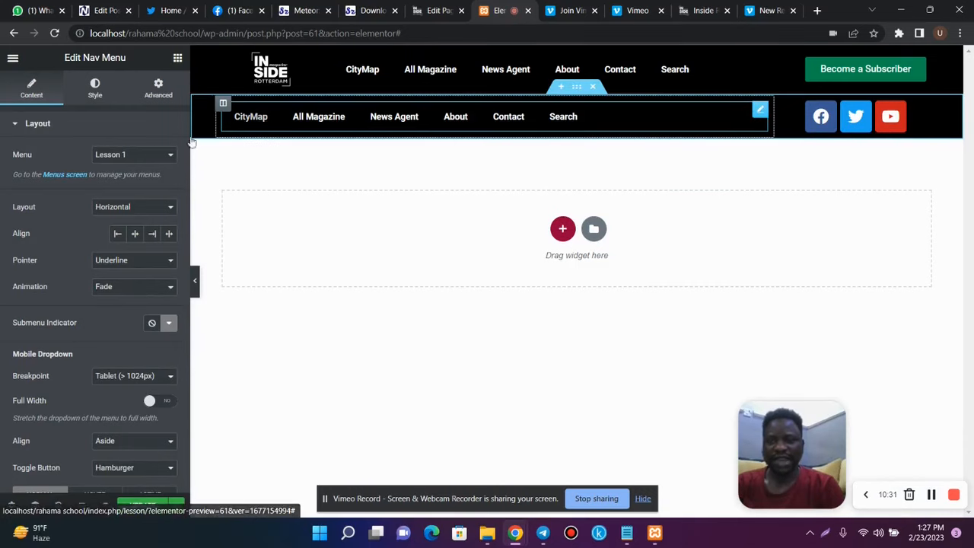
left_click(140, 156)
left_click(134, 185)
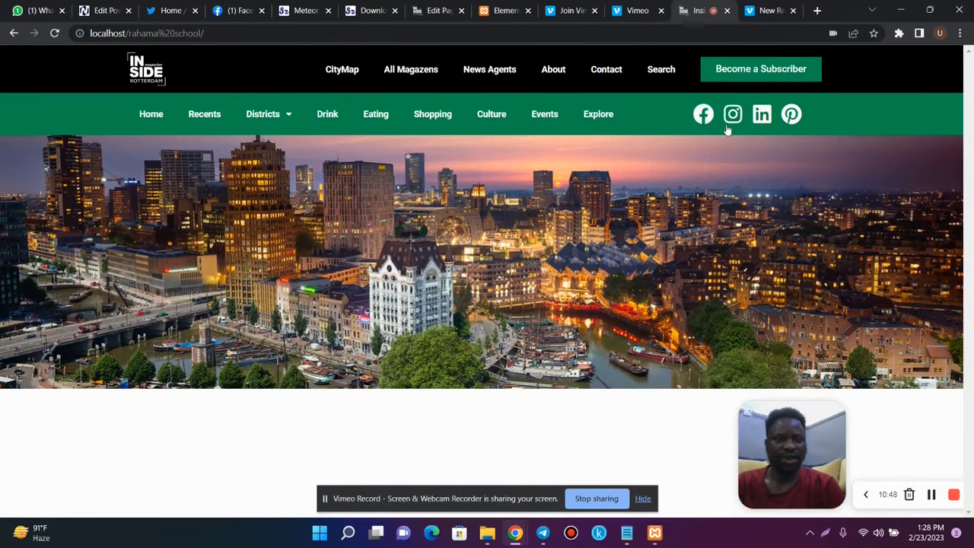
Step: Replace the Twitter icon with the Instagram icon in the green row's Social Icons widget
left_click(509, 13)
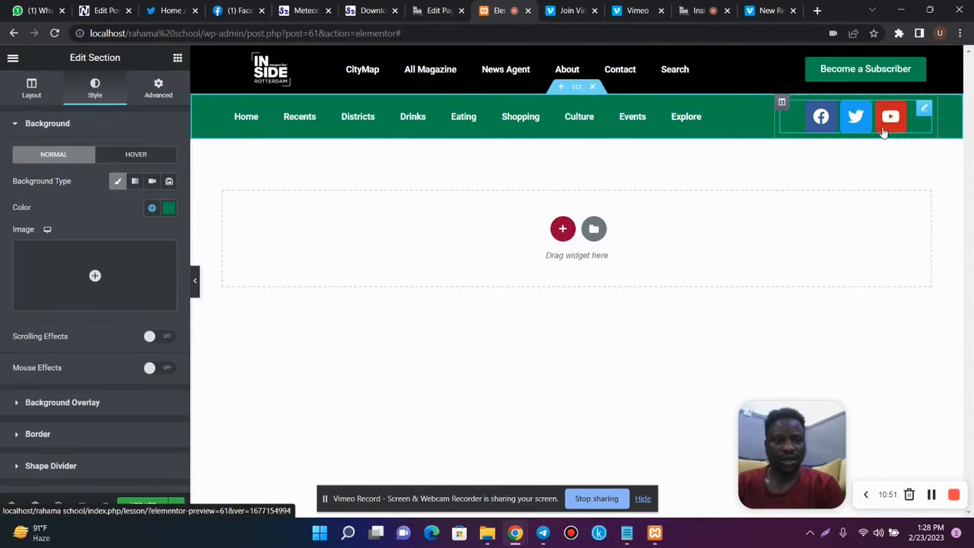
left_click(923, 112)
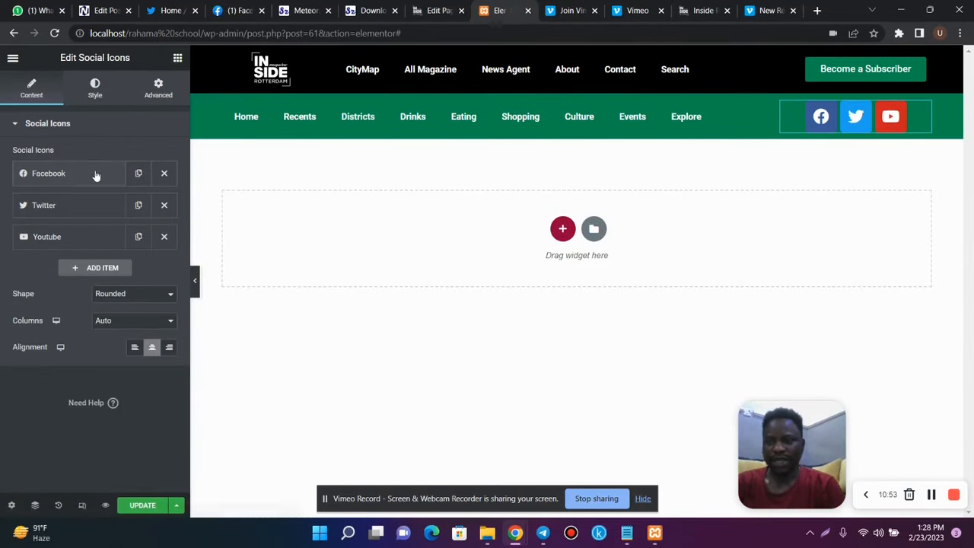
left_click(73, 206)
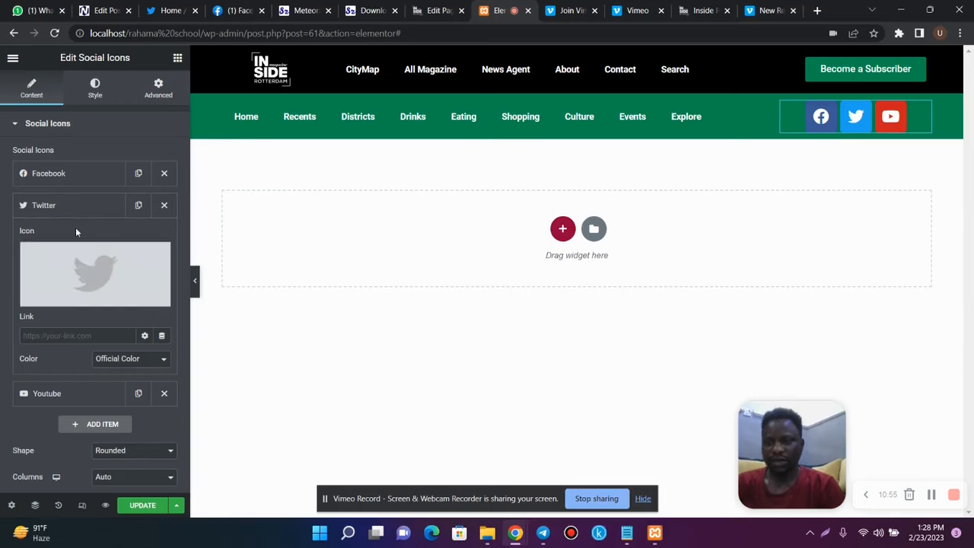
left_click(57, 295)
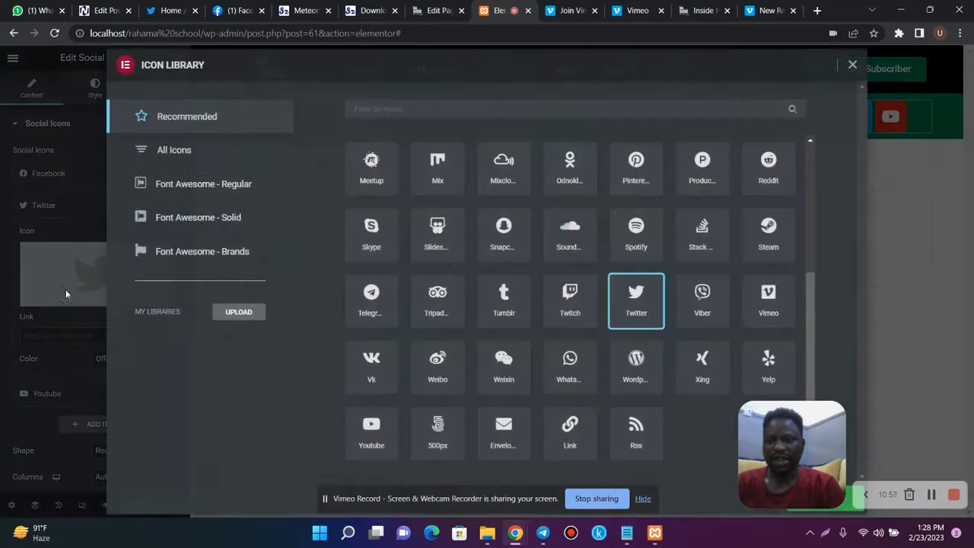
left_click(409, 112)
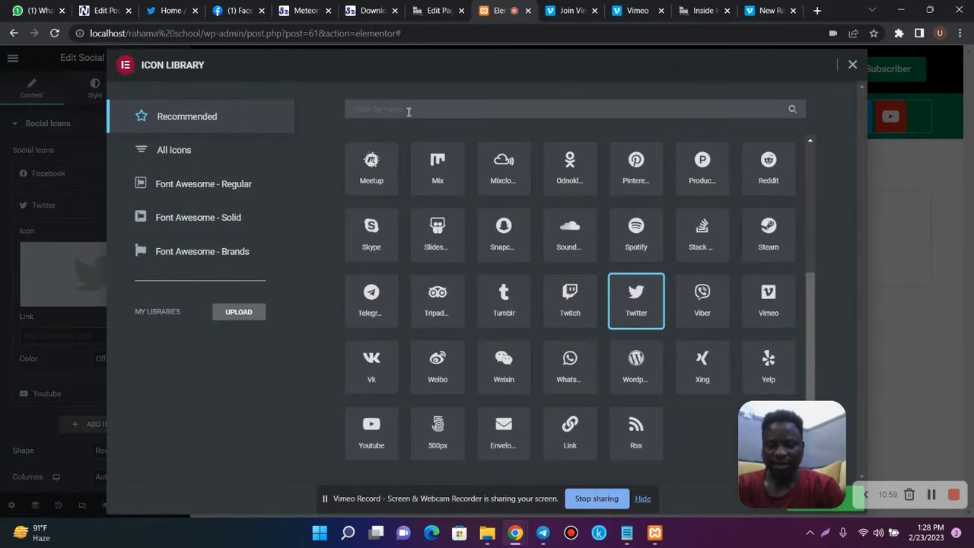
type("inst")
left_click(372, 195)
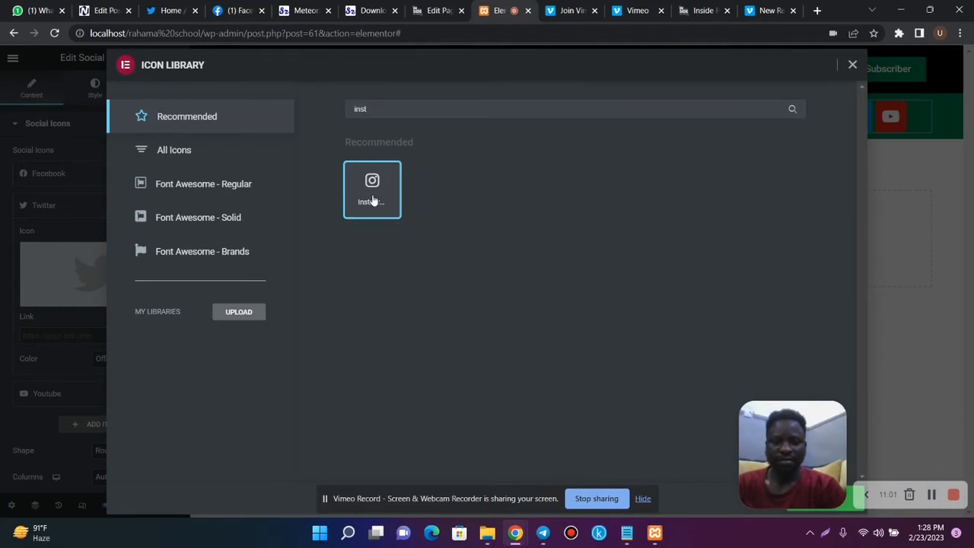
left_click(846, 516)
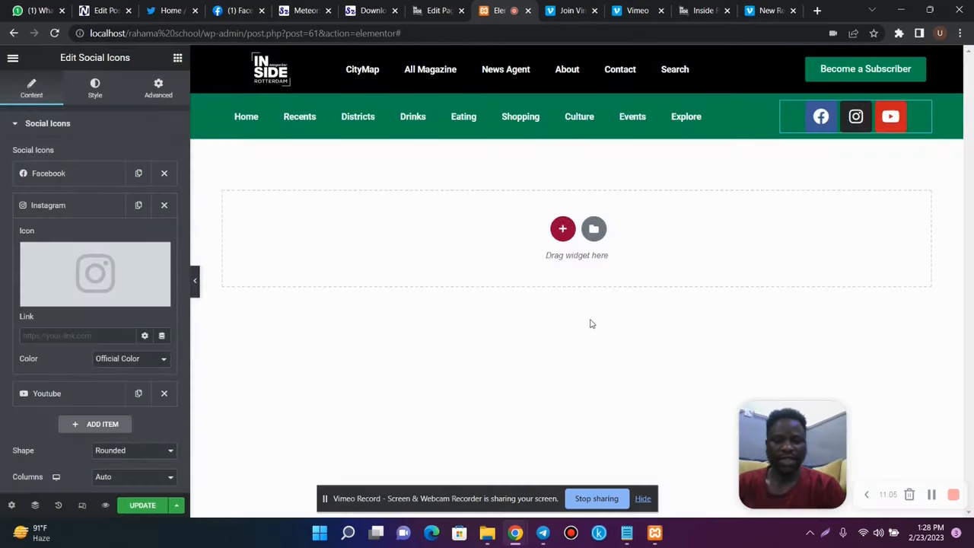
Step: Replace the Youtube item's icon with the Linkedin icon from the icon library
left_click(83, 213)
left_click(71, 239)
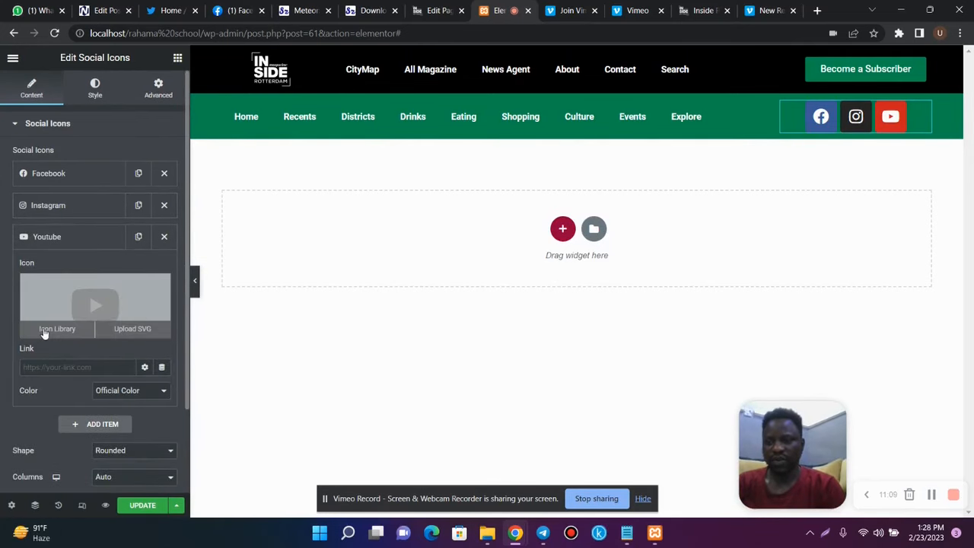
left_click(53, 329)
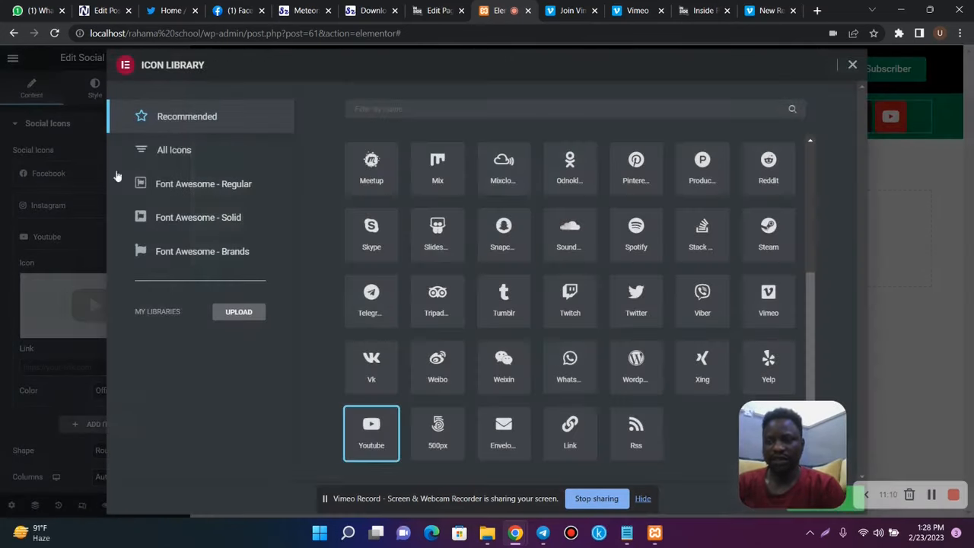
left_click(487, 112)
type("link")
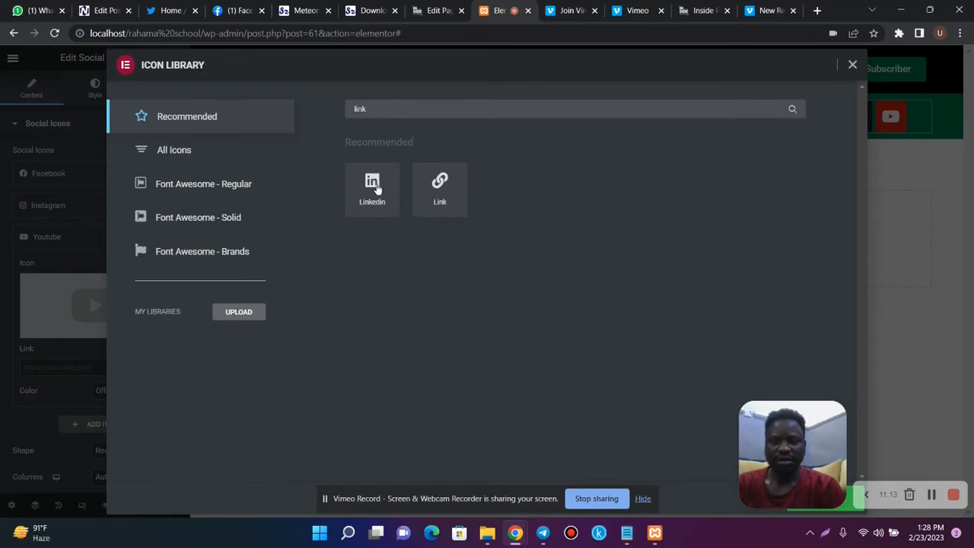
left_click(364, 201)
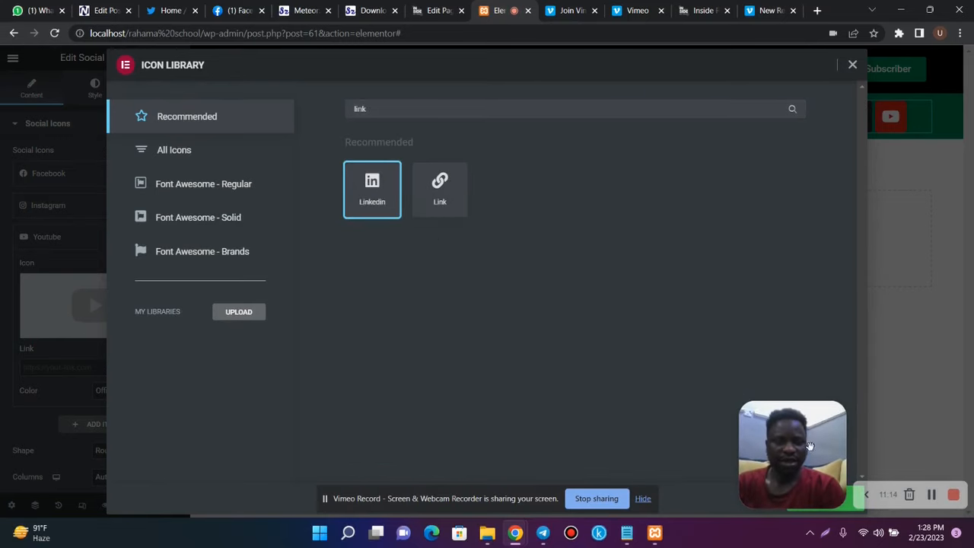
left_click(844, 504)
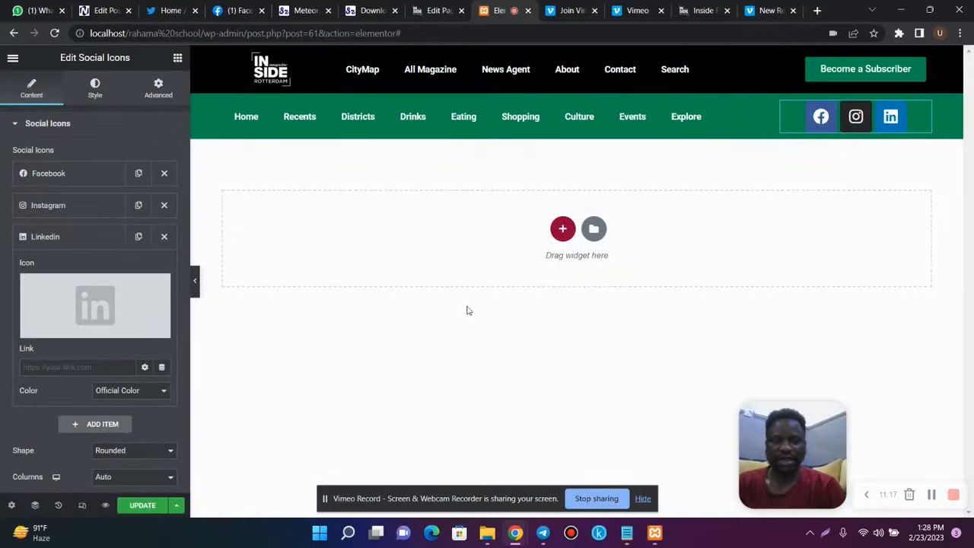
Step: Add a fourth social icon item and set its icon to Pinterest from the icon library
left_click(59, 236)
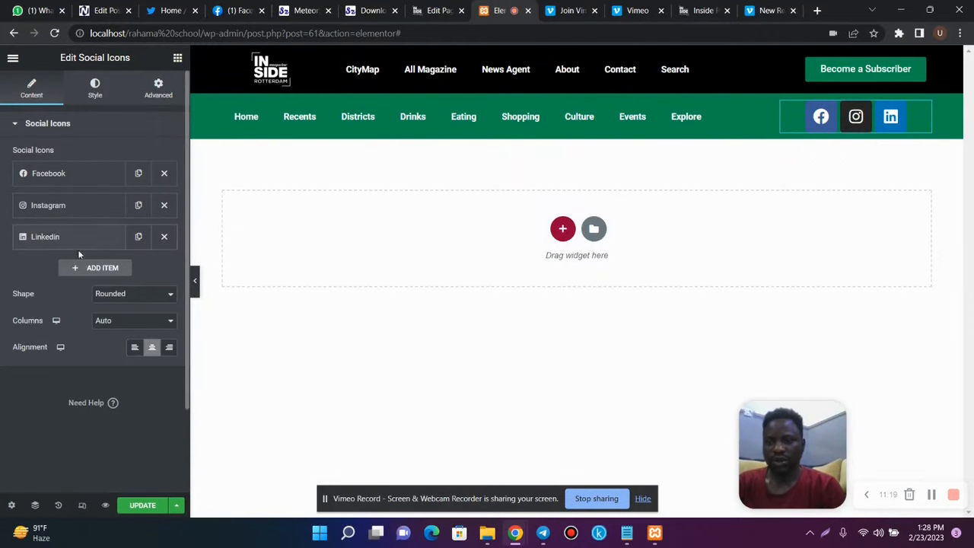
left_click(96, 268)
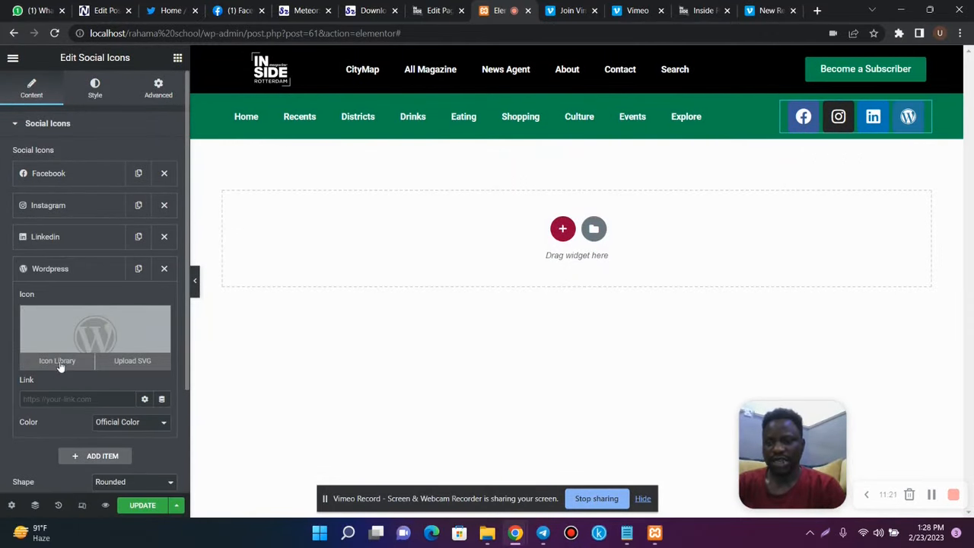
left_click(60, 362)
left_click(364, 109)
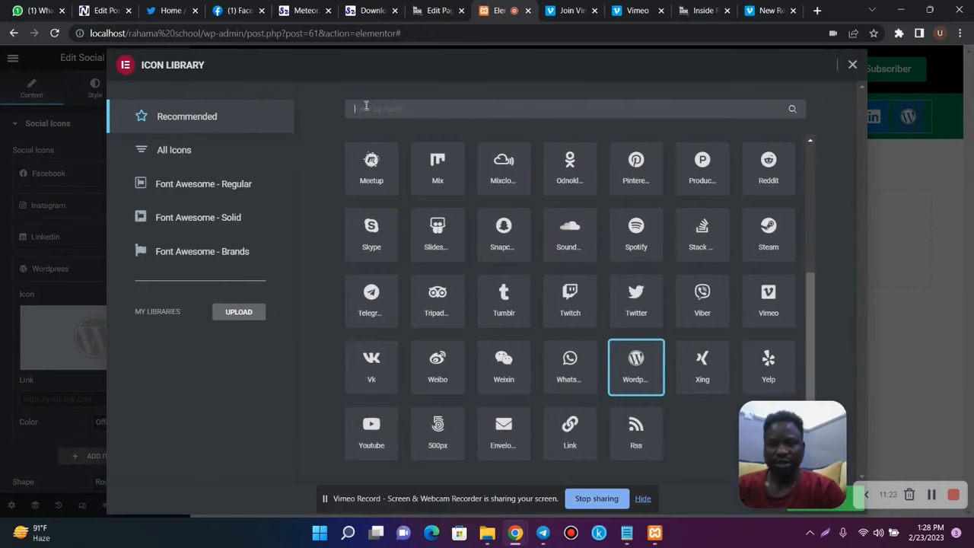
type("pint")
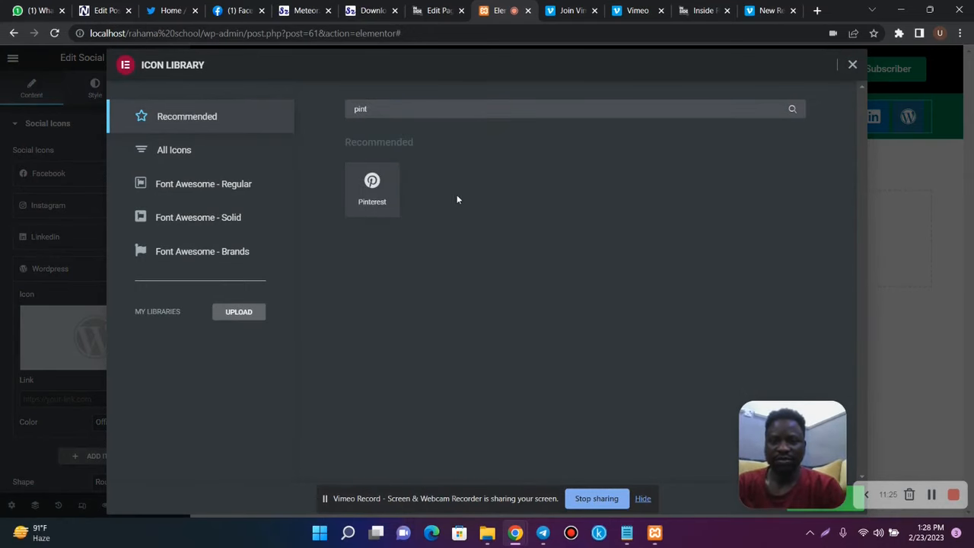
left_click(385, 204)
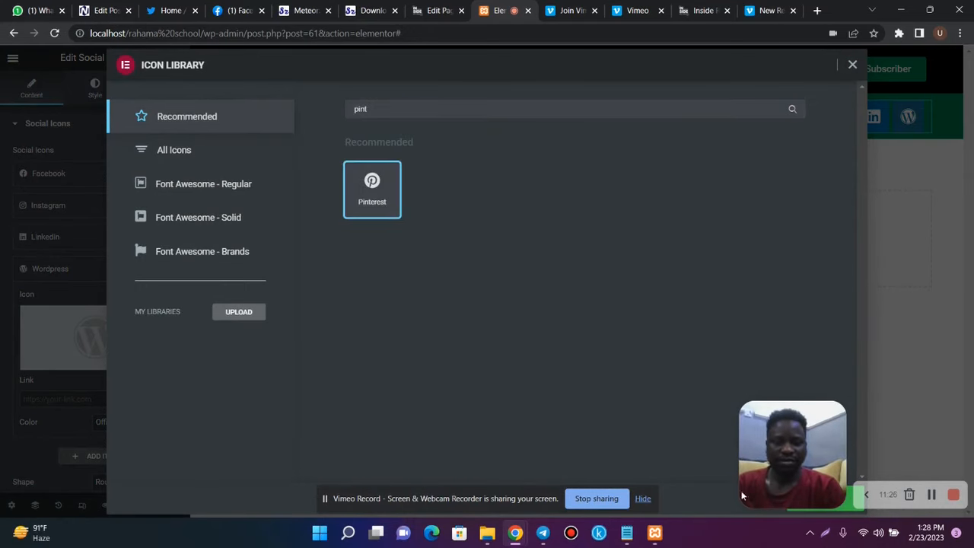
left_click(846, 516)
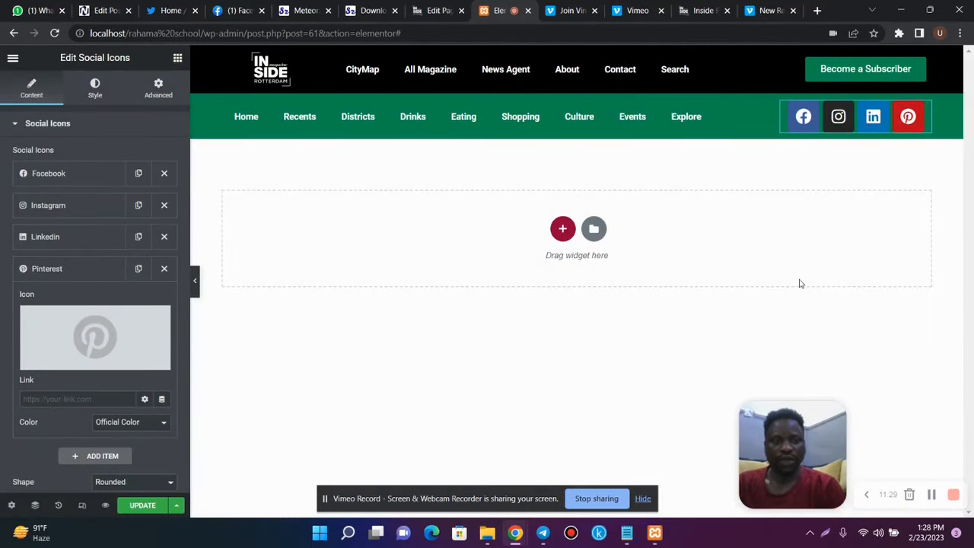
Step: Compare the social icons with those on the front page and reduce the widget's icon size to 19
left_click(702, 10)
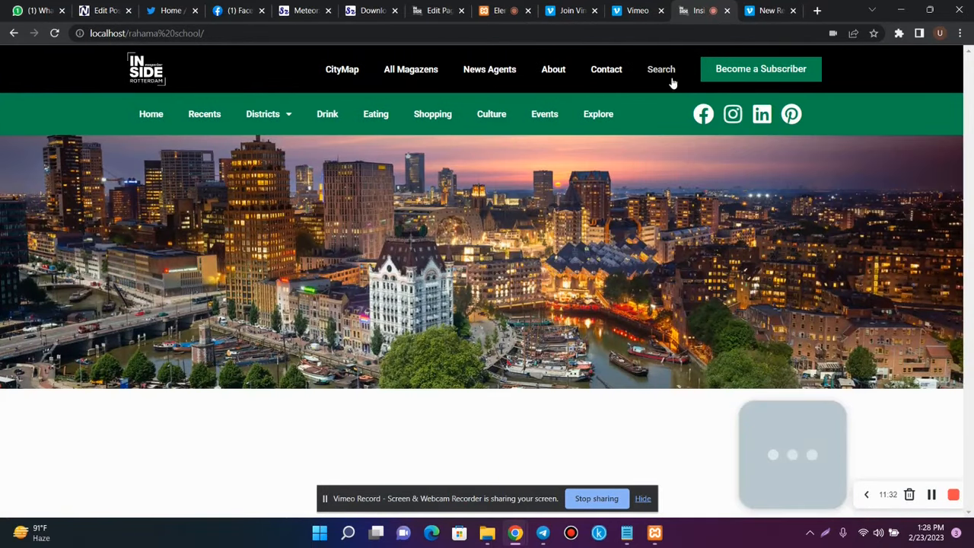
left_click(509, 11)
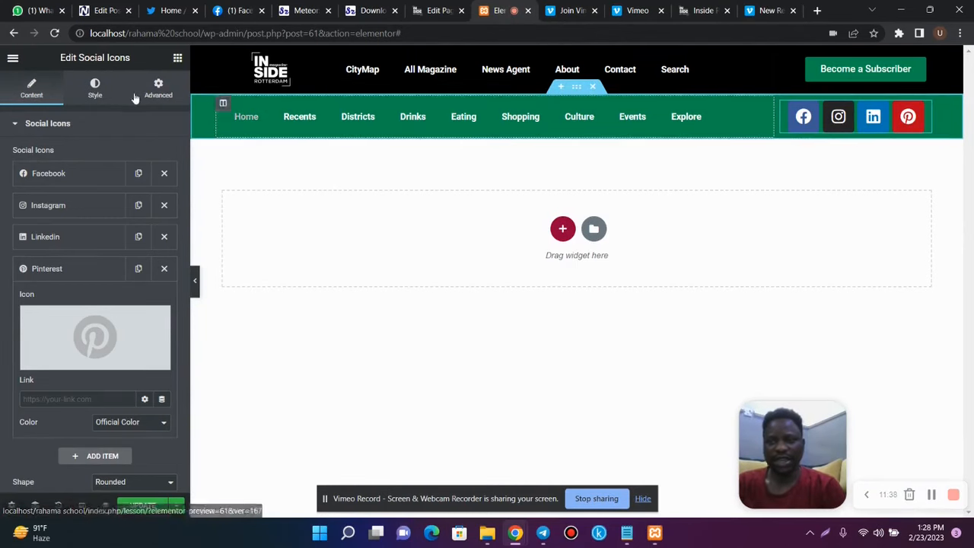
left_click(95, 89)
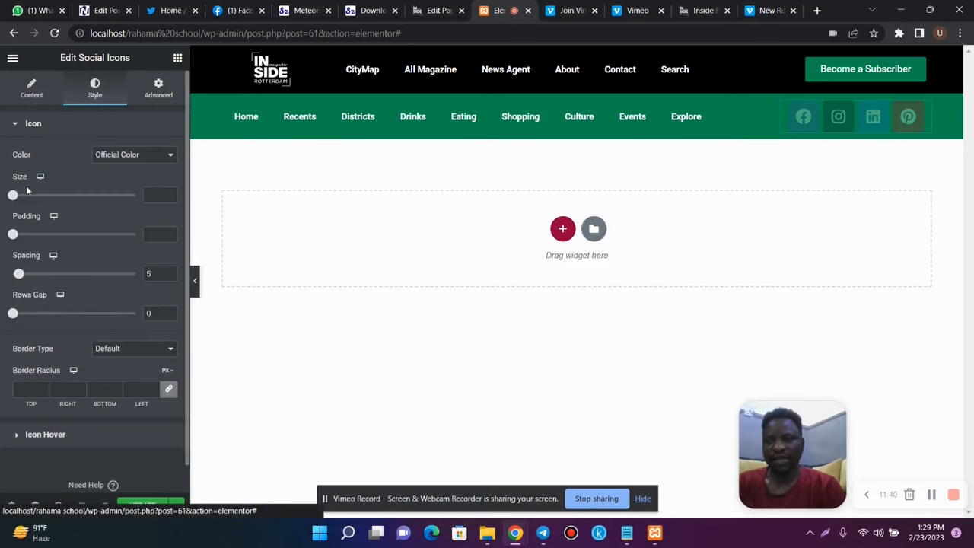
left_click_drag(13, 195, 19, 197)
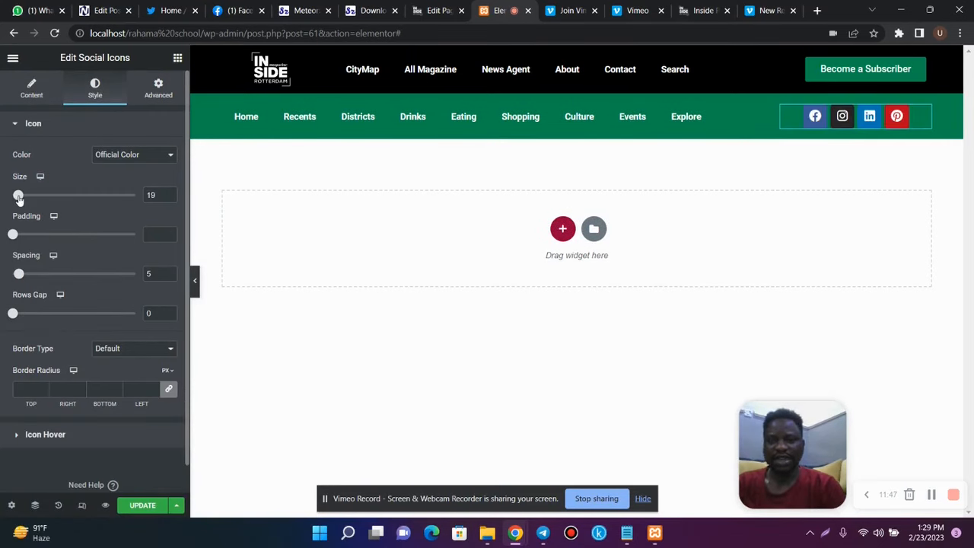
Step: Check the front page's icon style and give the Facebook icon a custom, fully transparent primary color, #02010100
left_click(37, 90)
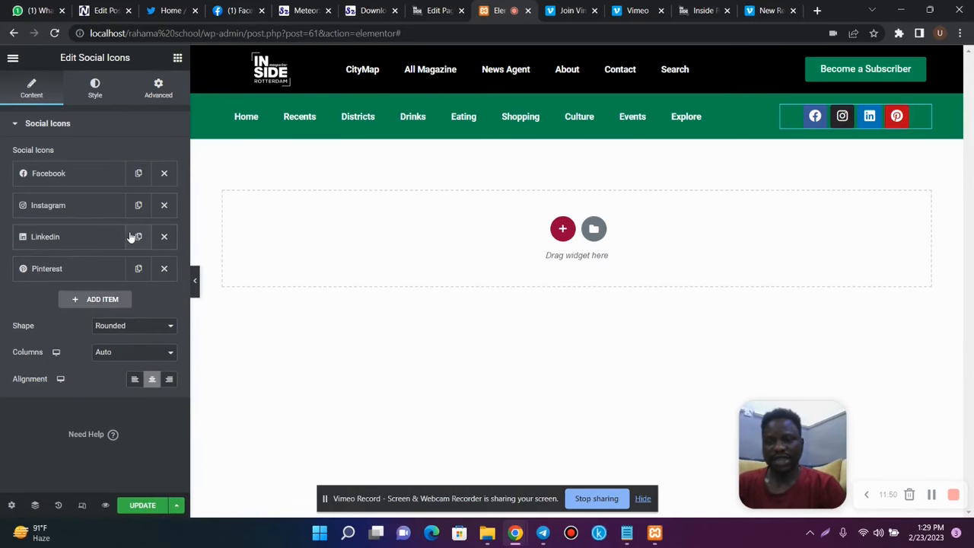
left_click(704, 6)
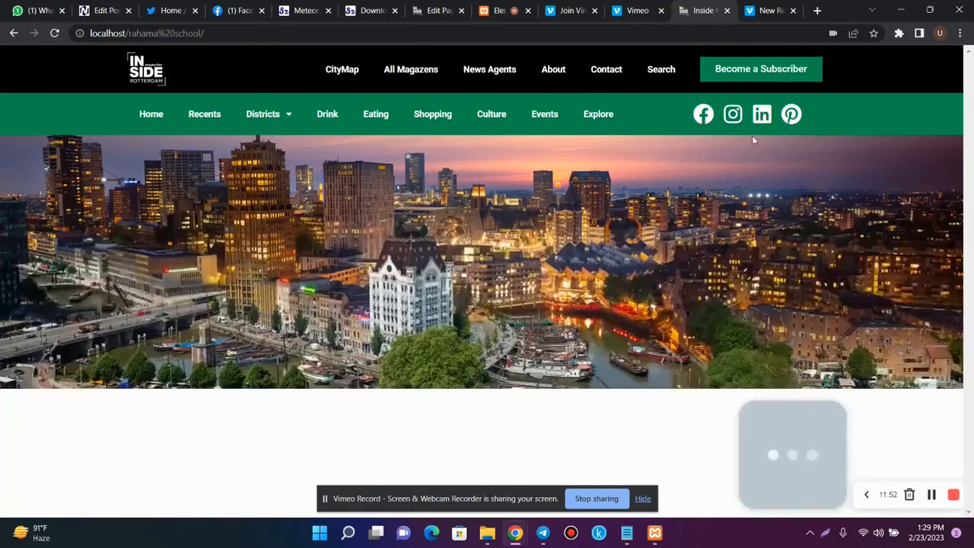
left_click(505, 11)
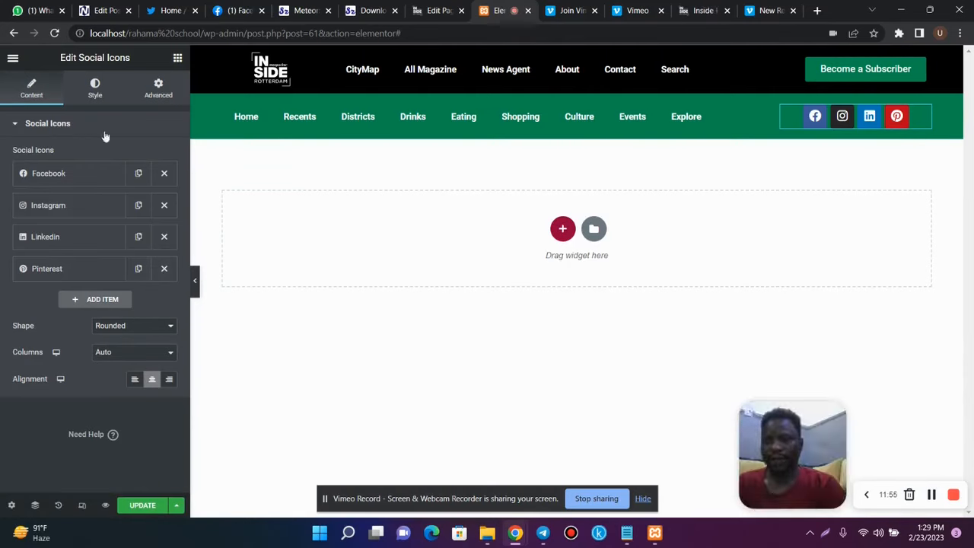
left_click(84, 177)
left_click(145, 328)
left_click(139, 350)
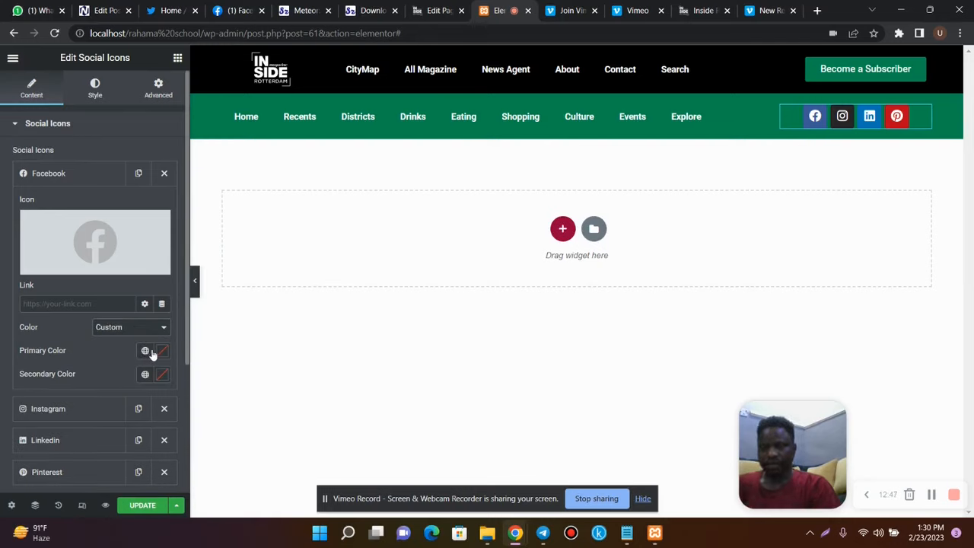
left_click(160, 351)
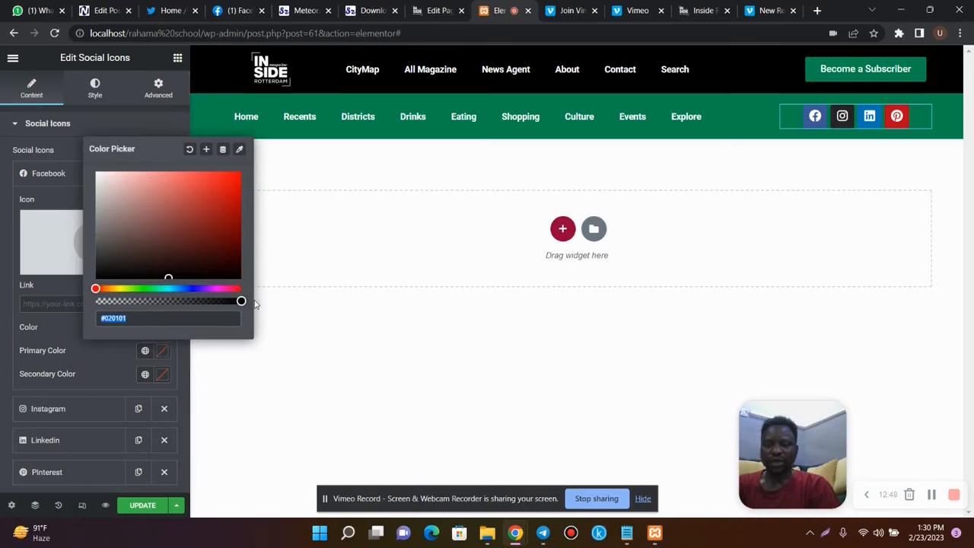
left_click_drag(240, 301, 86, 296)
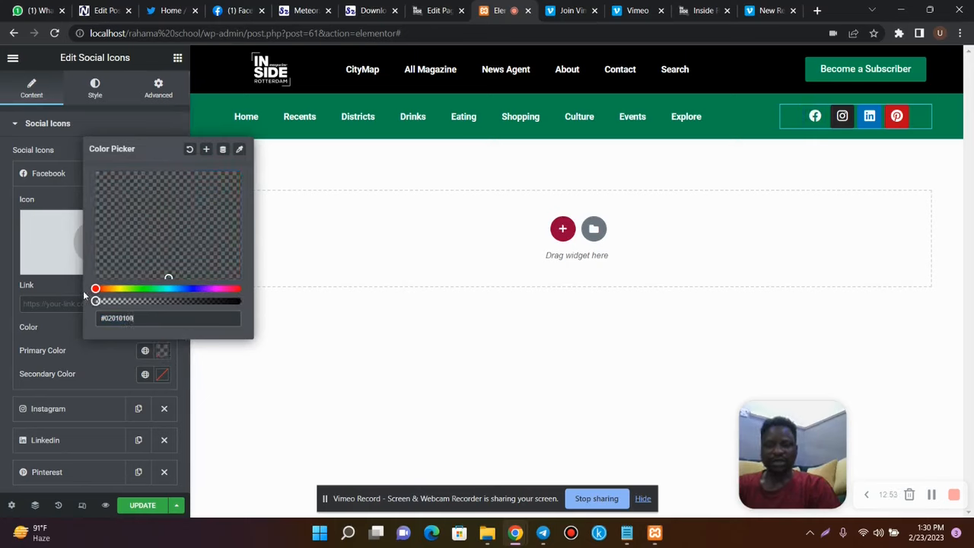
left_click(48, 179)
Step: Set the Instagram icon's color to Custom with a fully transparent primary color, #02010100
left_click(69, 205)
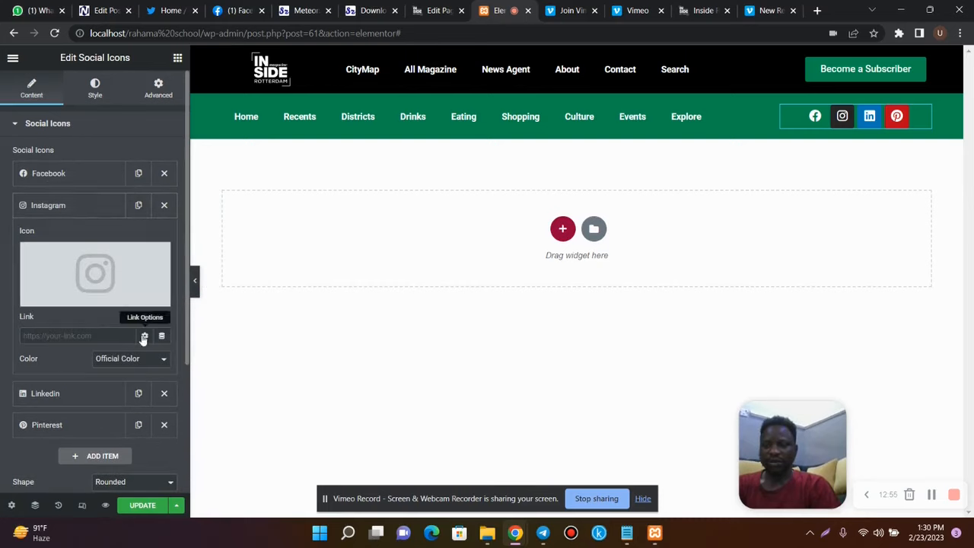
left_click(126, 359)
left_click(114, 382)
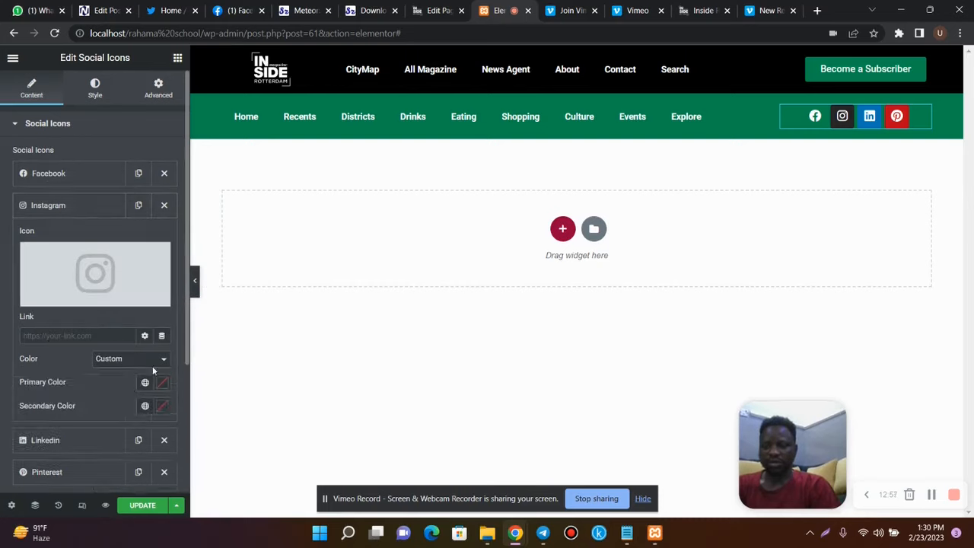
left_click(162, 382)
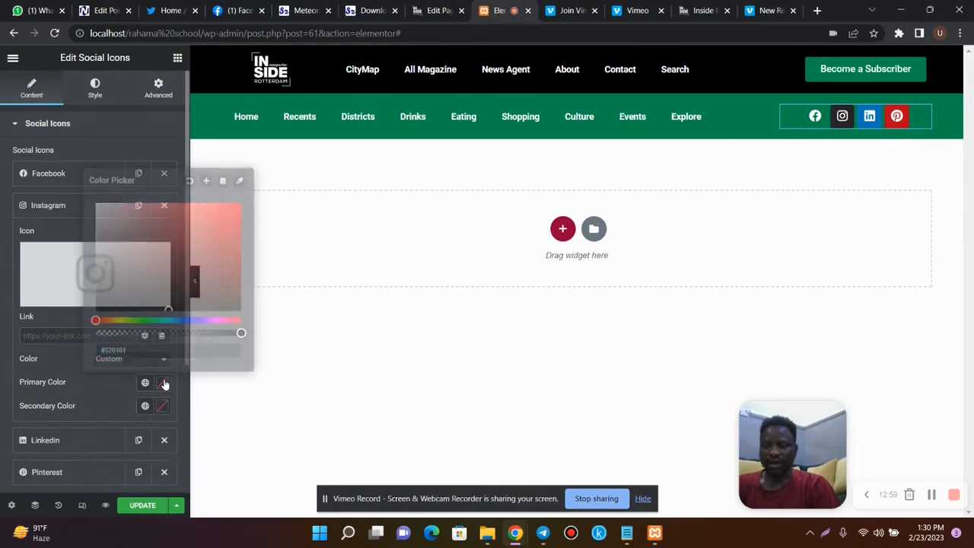
left_click_drag(238, 332, 95, 333)
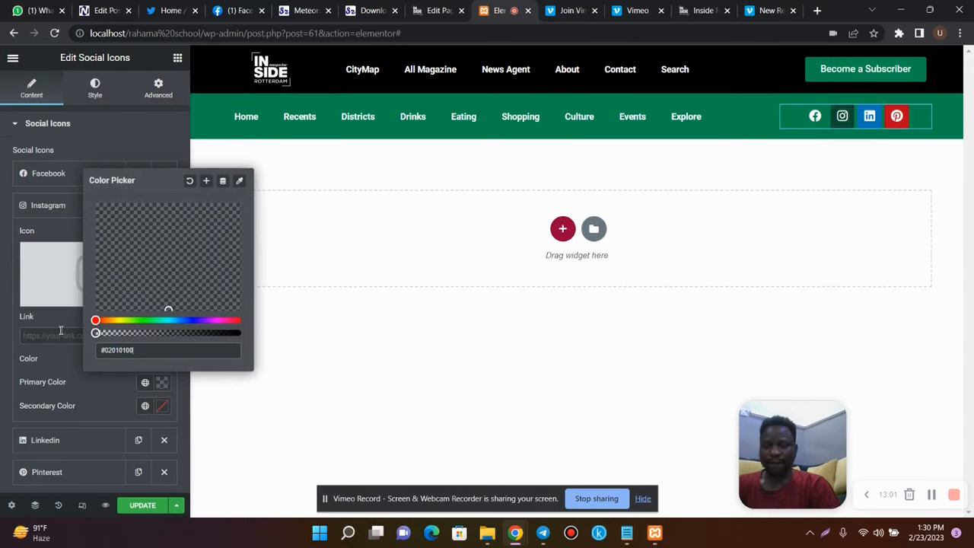
left_click(42, 216)
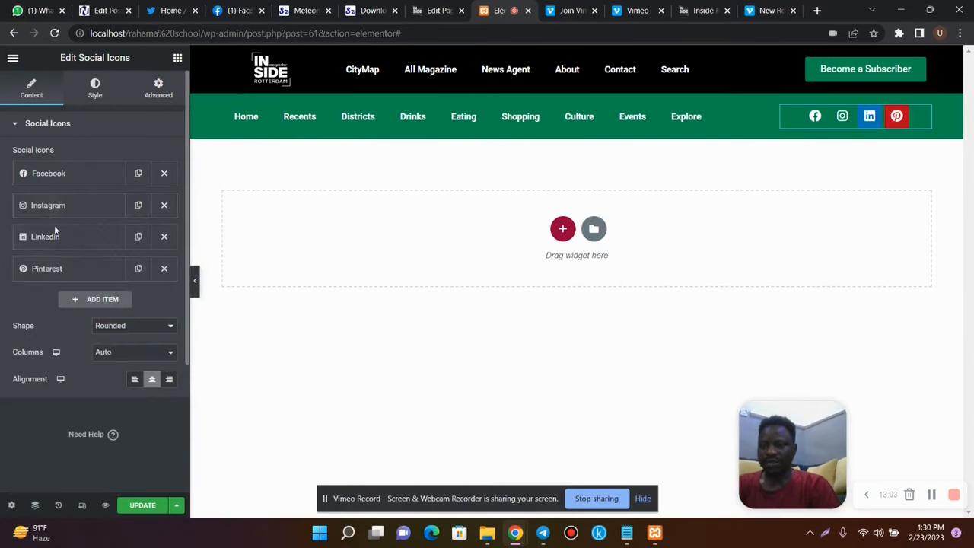
Step: Set the LinkedIn icon's color to Custom with a fully transparent primary color, #02010100
left_click(51, 235)
left_click(137, 391)
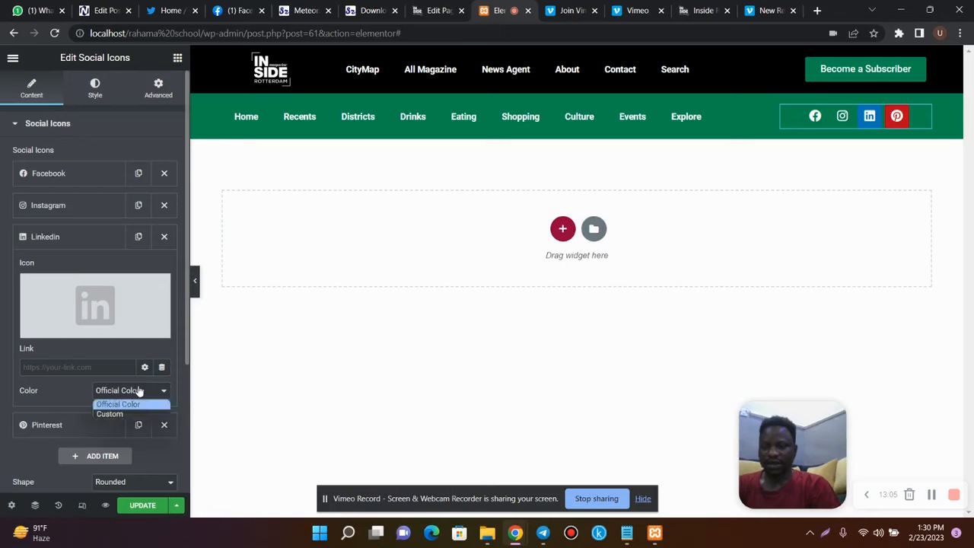
left_click(136, 413)
left_click(163, 414)
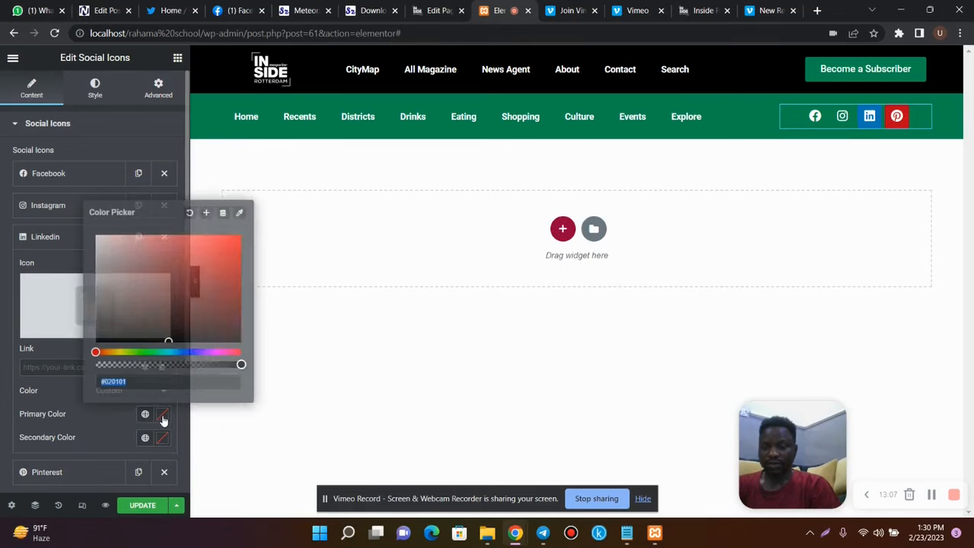
left_click_drag(240, 363, 96, 364)
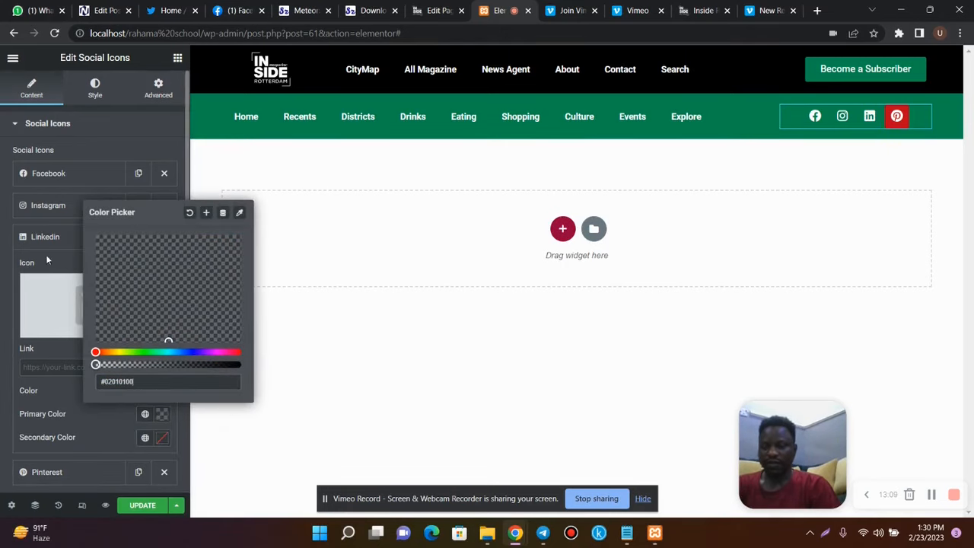
left_click(47, 236)
Step: Give the Pinterest icon a custom, fully transparent primary color, #02010100
left_click(62, 271)
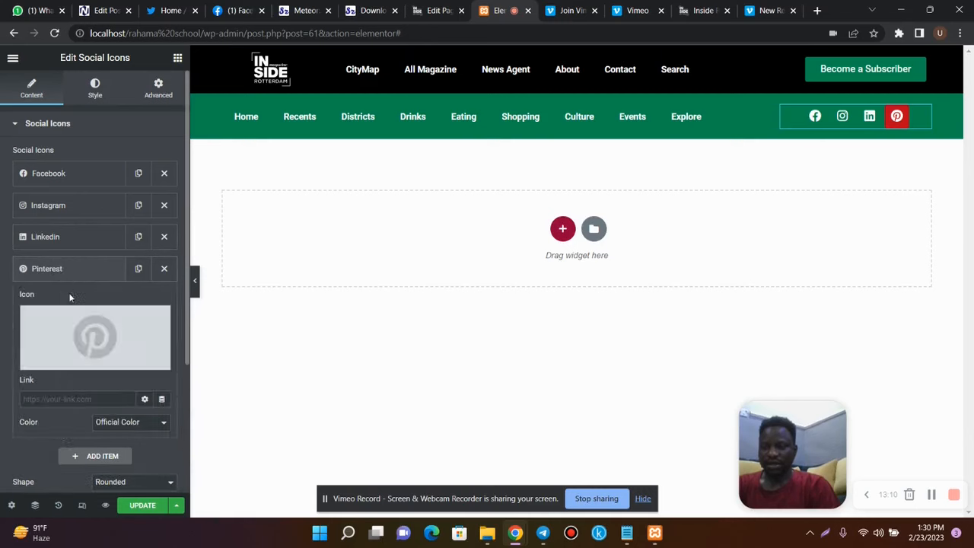
left_click(67, 363)
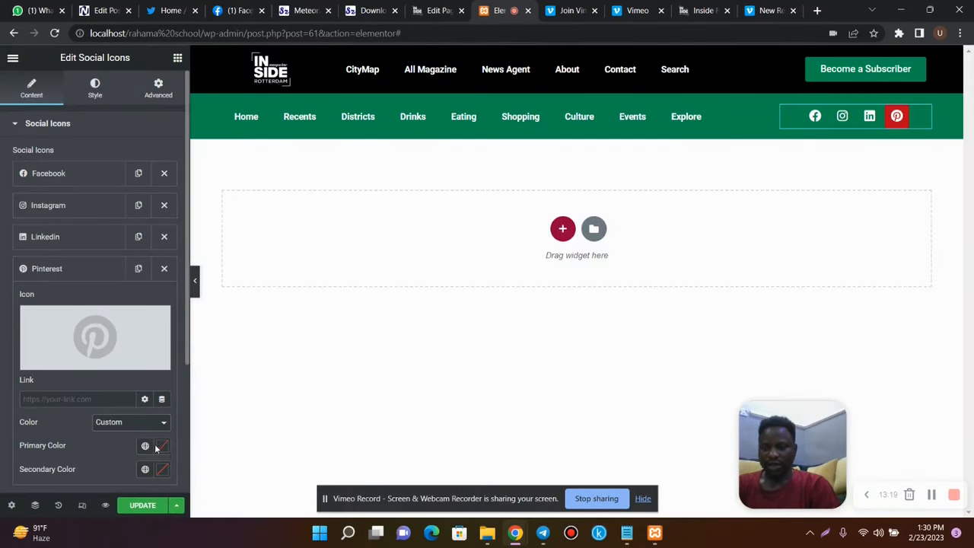
left_click(162, 446)
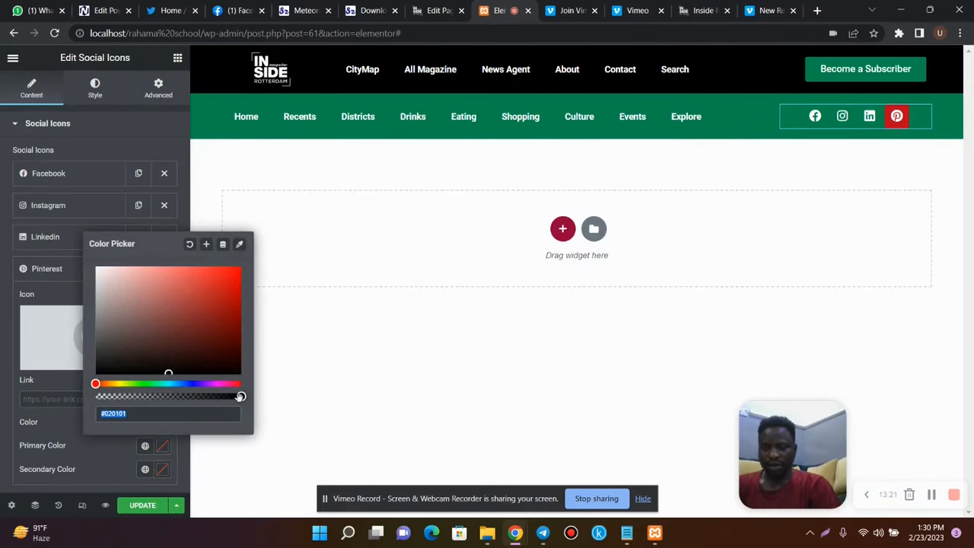
left_click_drag(240, 397, 96, 396)
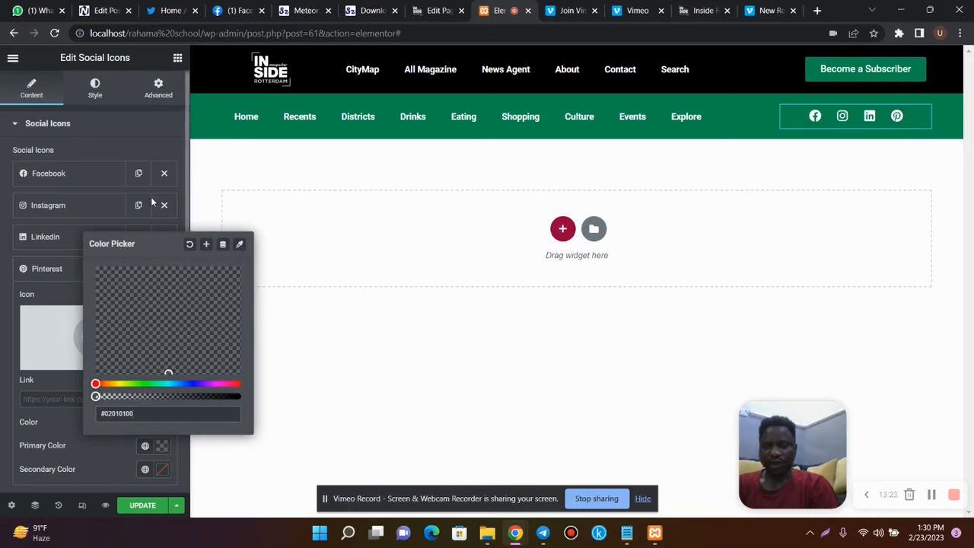
left_click(104, 101)
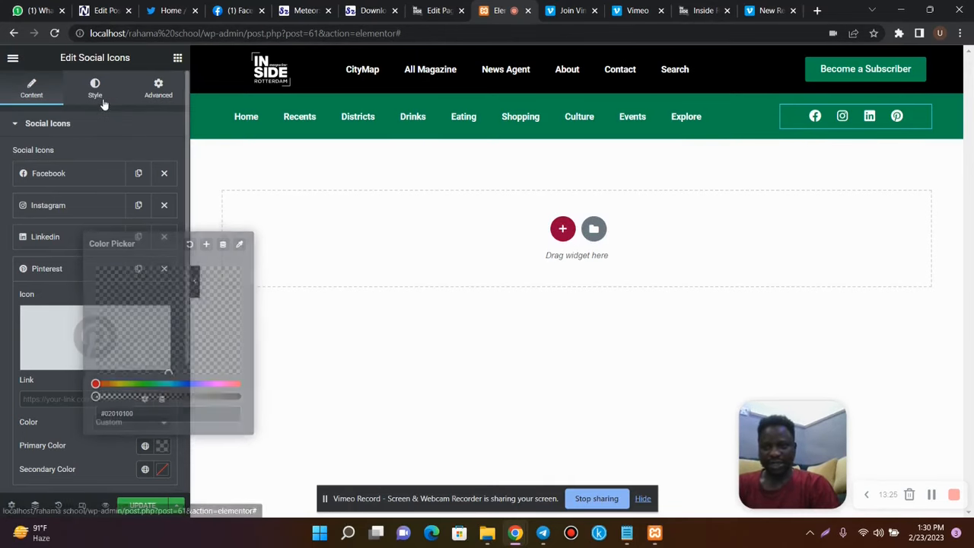
Step: Set the social icons' padding to 0.2 and size to 31, and compare them with the front page's icons
left_click(104, 101)
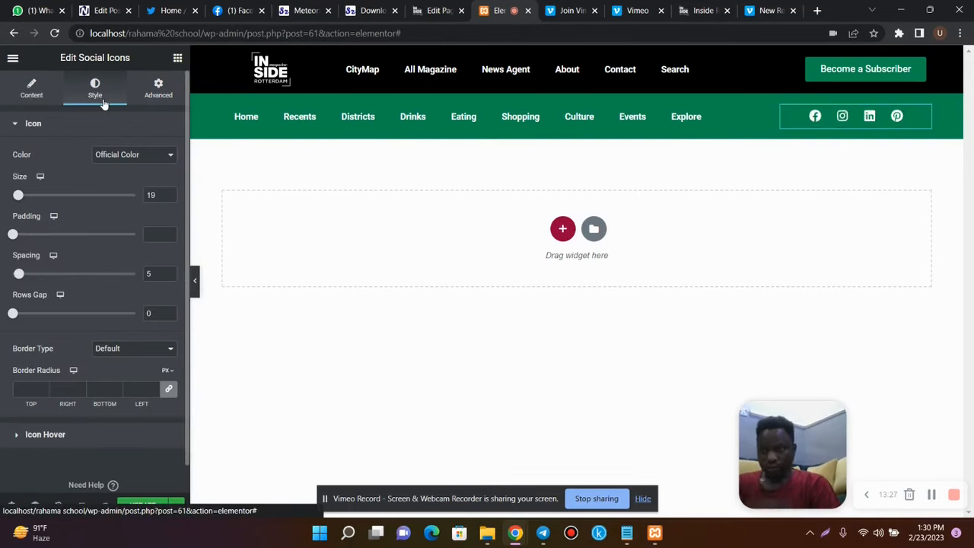
left_click_drag(13, 234, 19, 236)
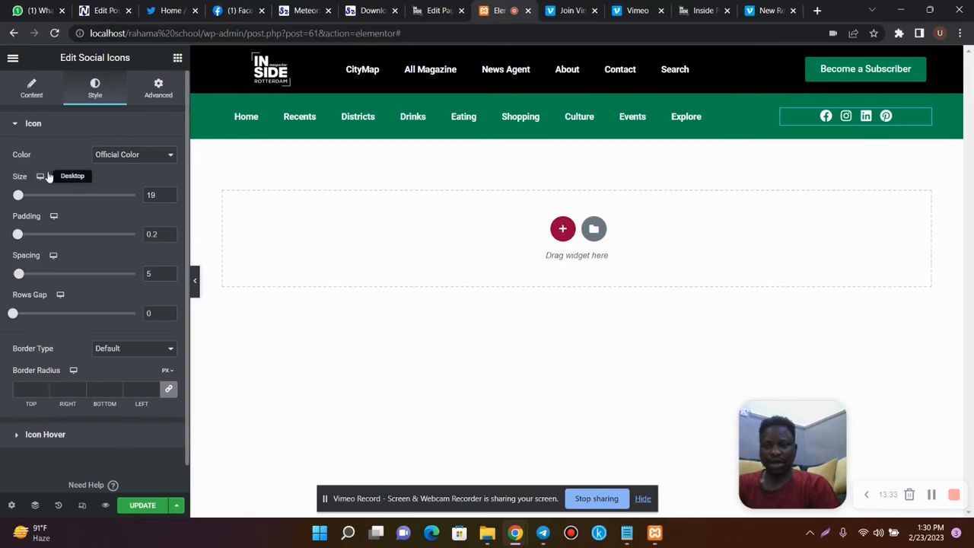
left_click_drag(20, 198, 25, 196)
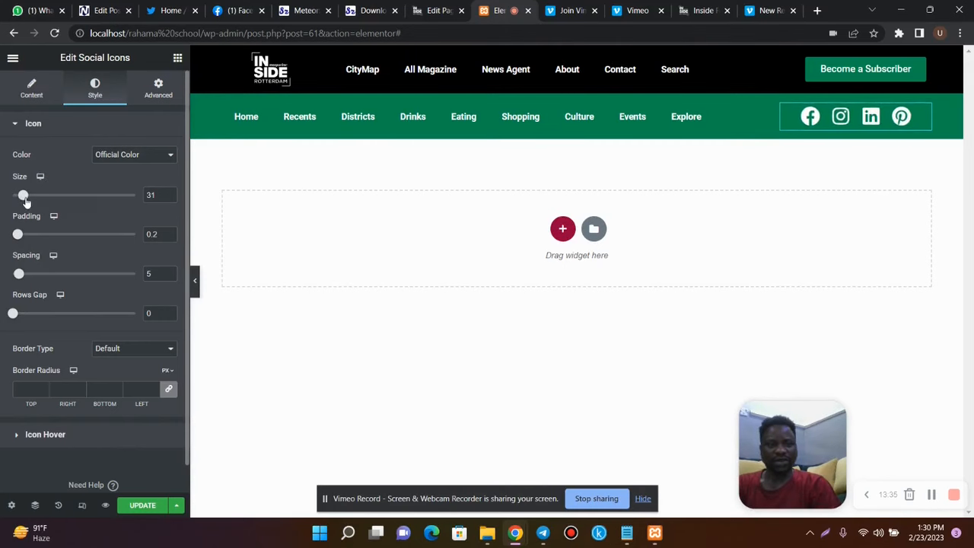
left_click(704, 10)
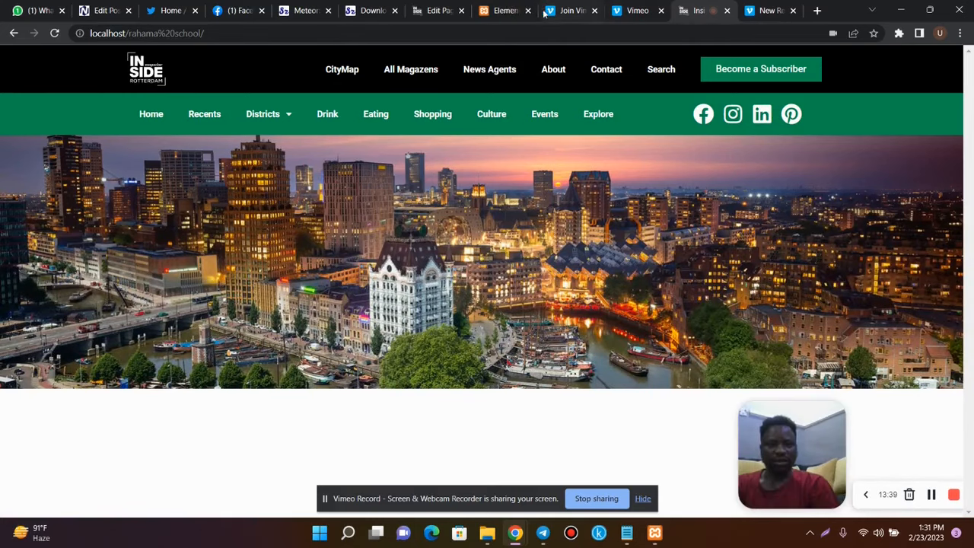
left_click(503, 11)
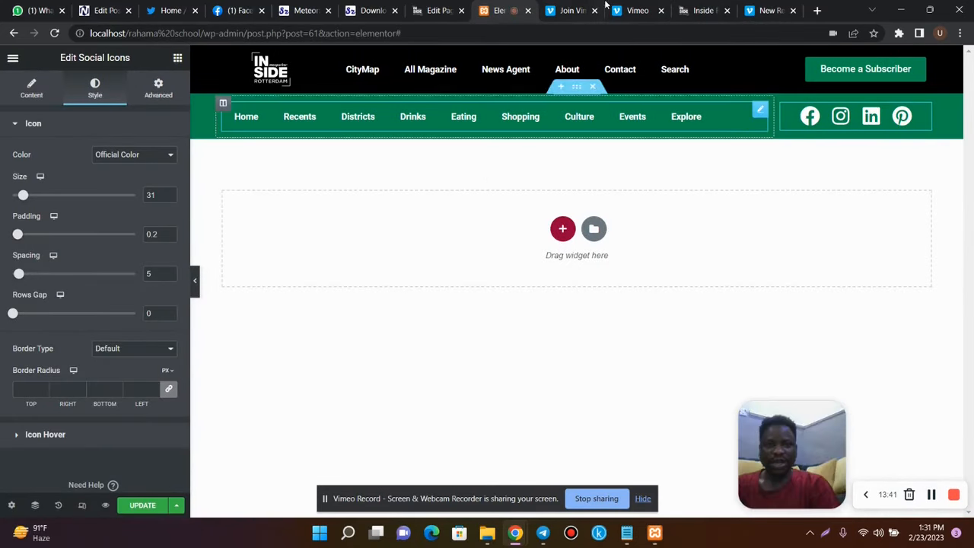
Step: Check the Districts submenu on the front page and save the Lesson page in Elementor
left_click(704, 10)
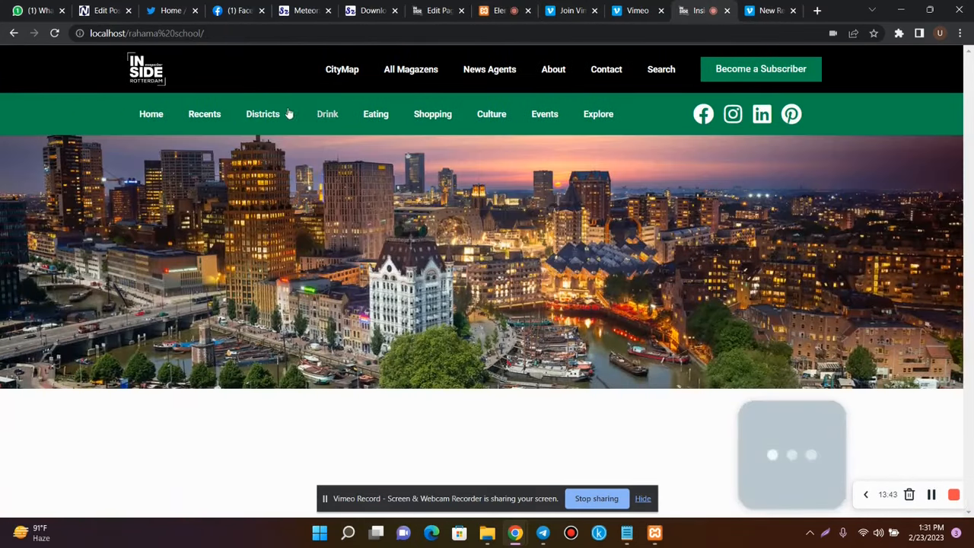
mouse_move(278, 113)
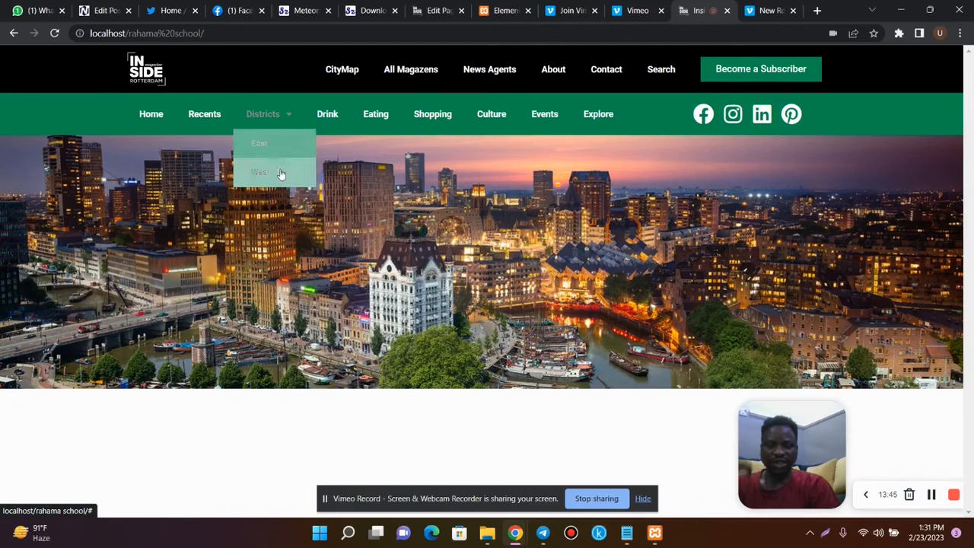
left_click(515, 14)
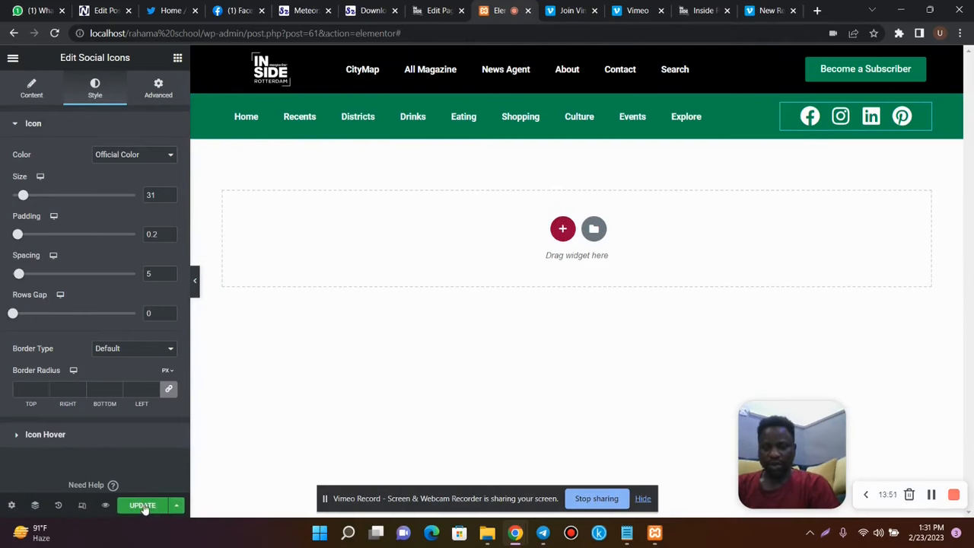
left_click(143, 506)
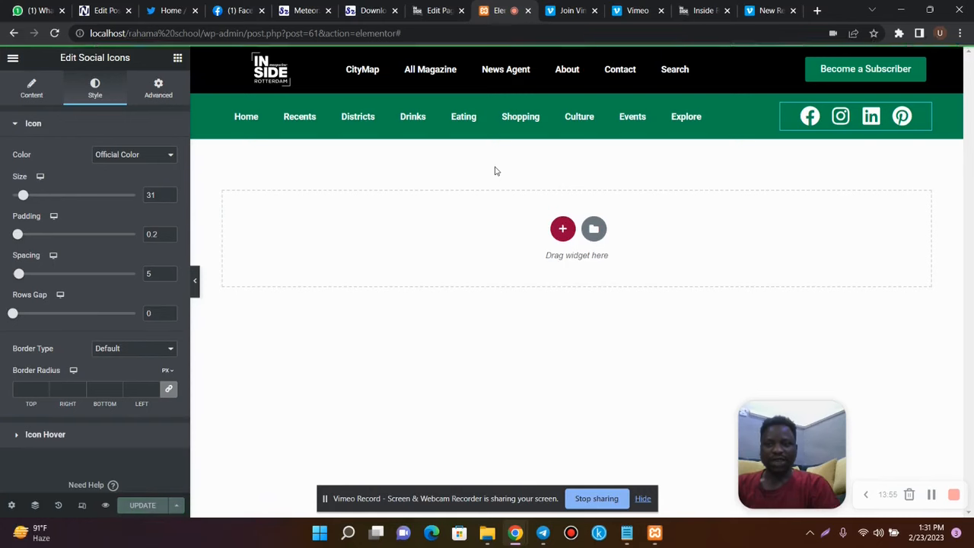
Step: Open the Lesson 2 menu in the WordPress menu editor and add an East custom link with URL #
left_click(438, 11)
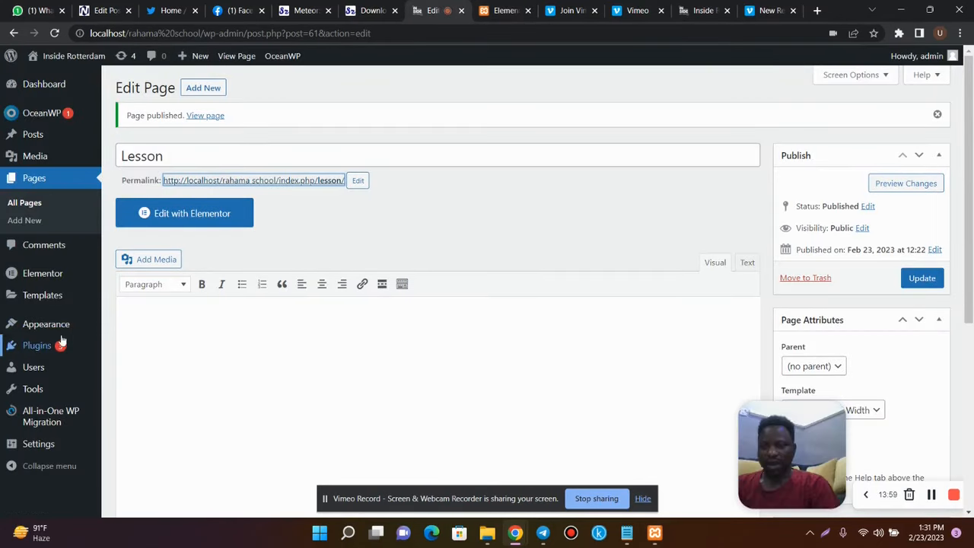
mouse_move(61, 326)
left_click(134, 386)
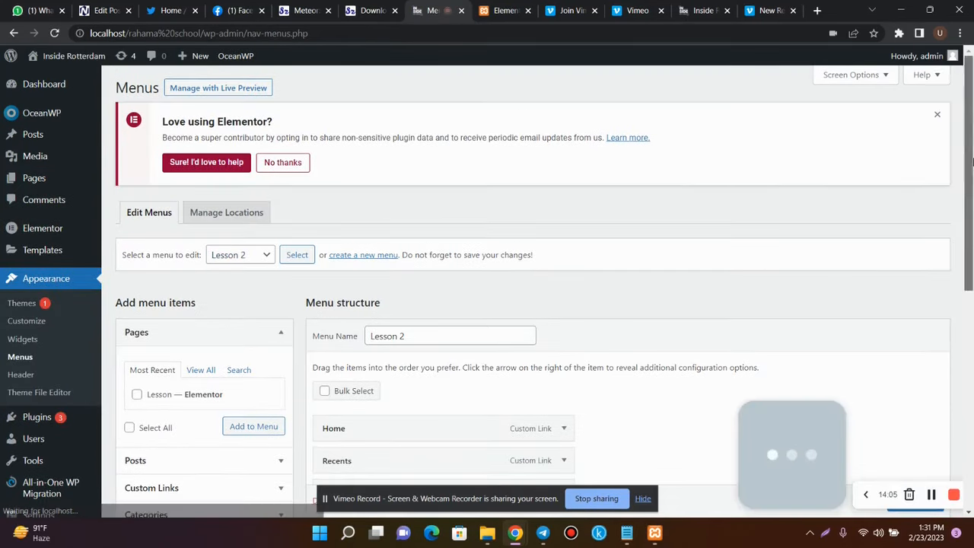
scroll(916, 186, "down", 3)
scroll(971, 265, "down", 1)
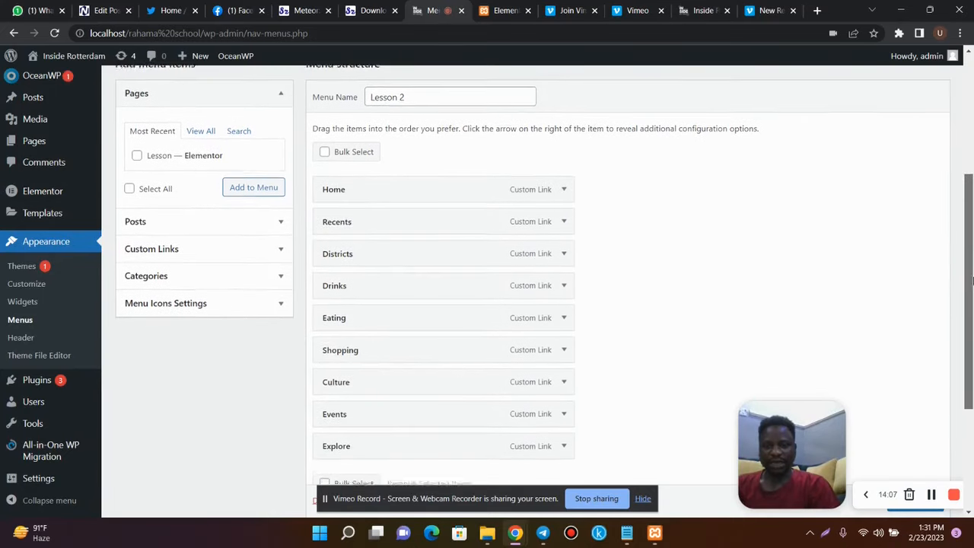
left_click(188, 98)
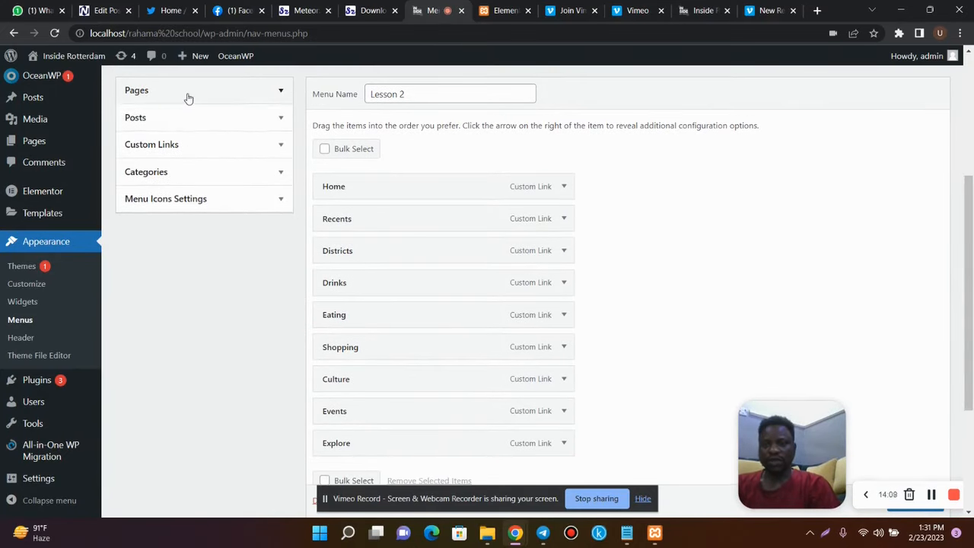
left_click(187, 147)
left_click(191, 185)
key("Tab")
type("E")
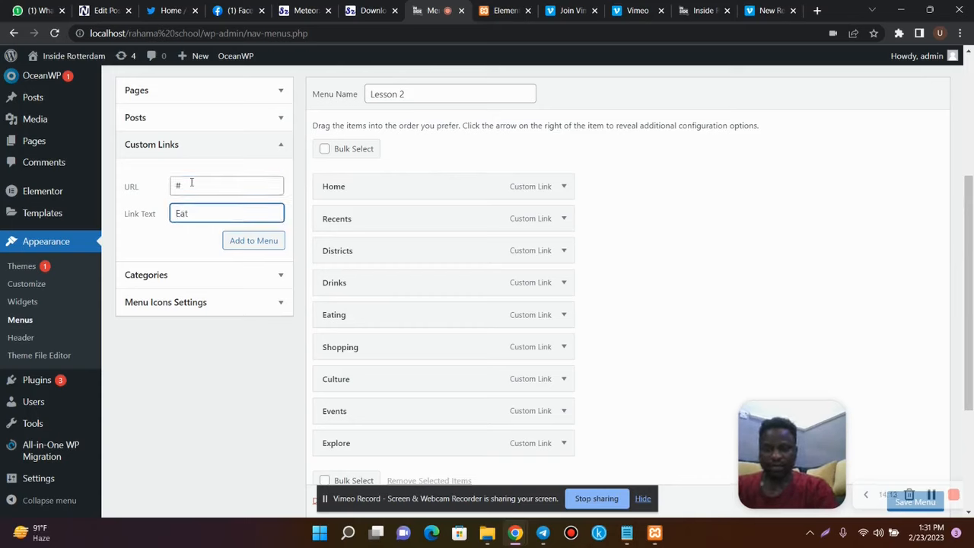
left_click(246, 251)
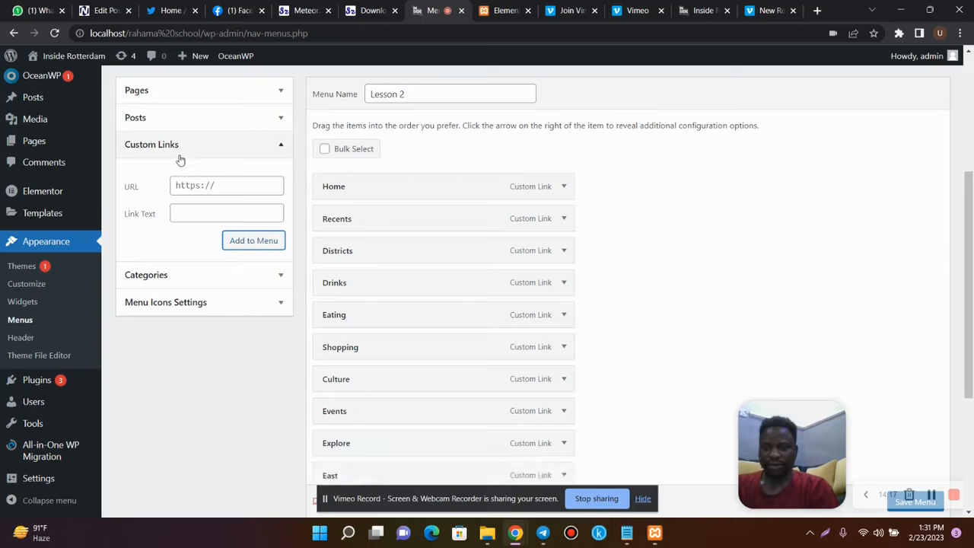
Step: Add a West custom link with URL # to the Lesson 2 menu
left_click(197, 187)
type("#")
key("Tab")
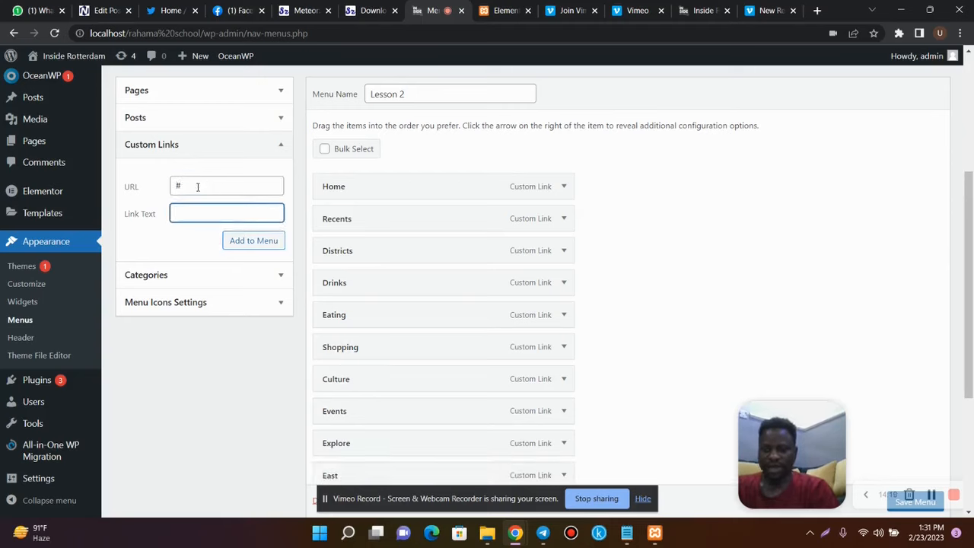
left_click(267, 242)
Step: Nest East and West as sub items under Districts and save the Lesson 2 menu
left_click_drag(972, 225, 971, 269)
left_click_drag(376, 395, 388, 221)
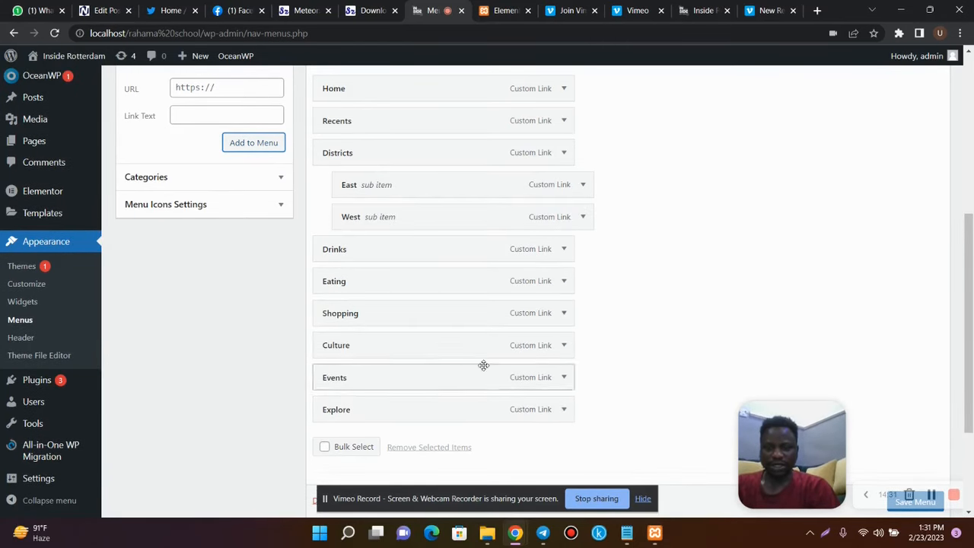
left_click_drag(971, 285, 972, 366)
left_click(911, 456)
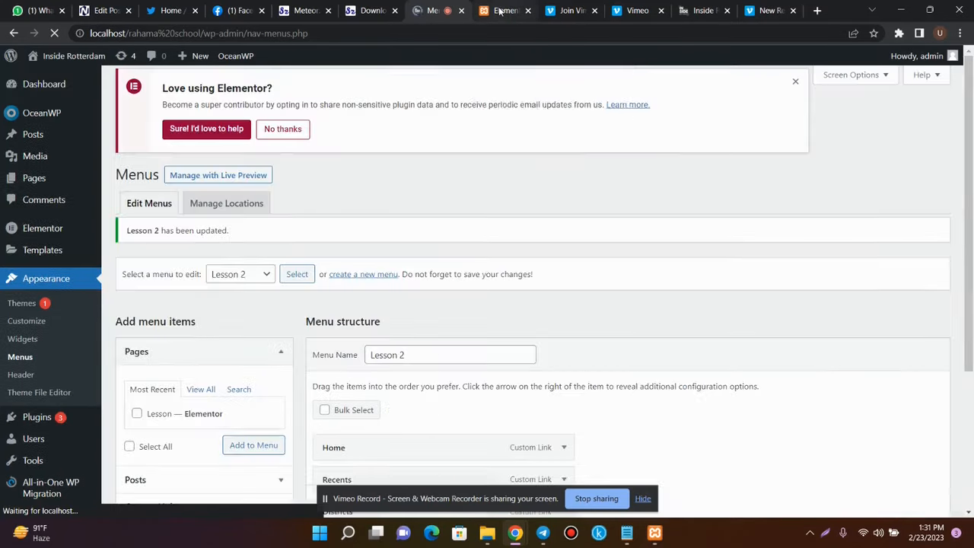
Step: Reload the Elementor editor, preview the Lesson page and check its Districts submenu
left_click(502, 10)
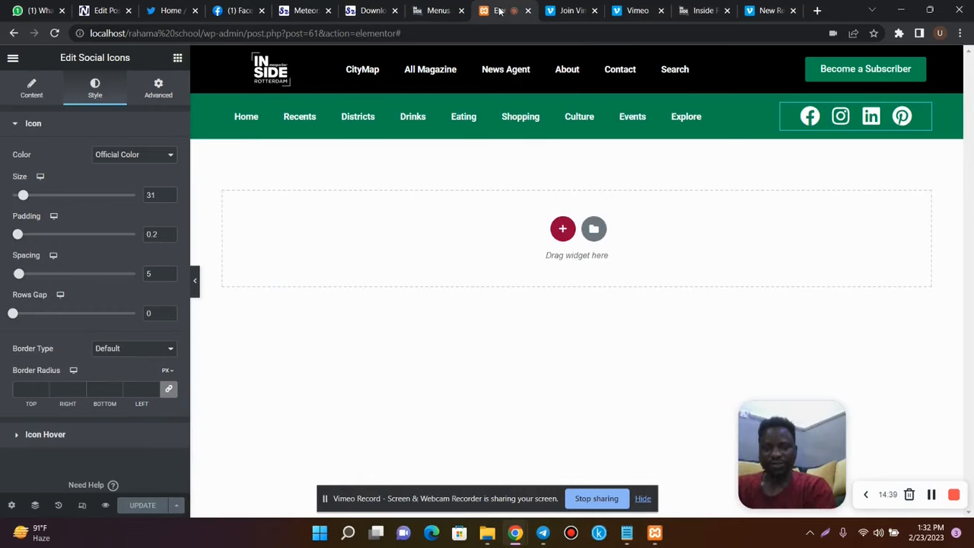
key("ctrl+r")
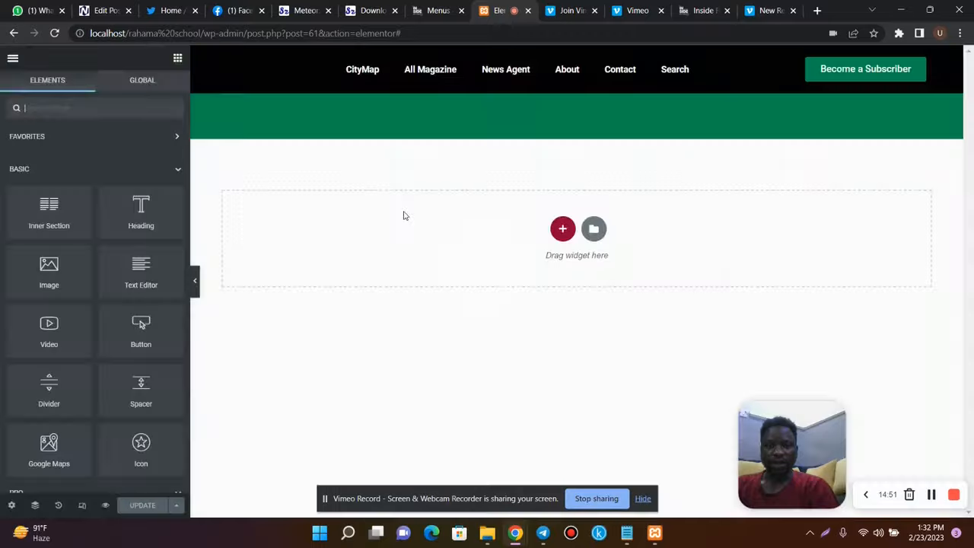
left_click(105, 507)
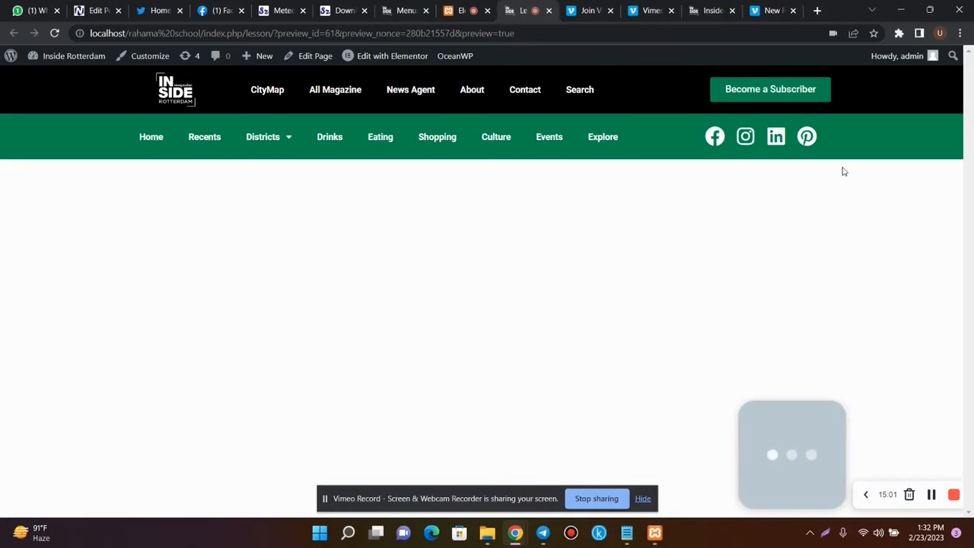
mouse_move(281, 140)
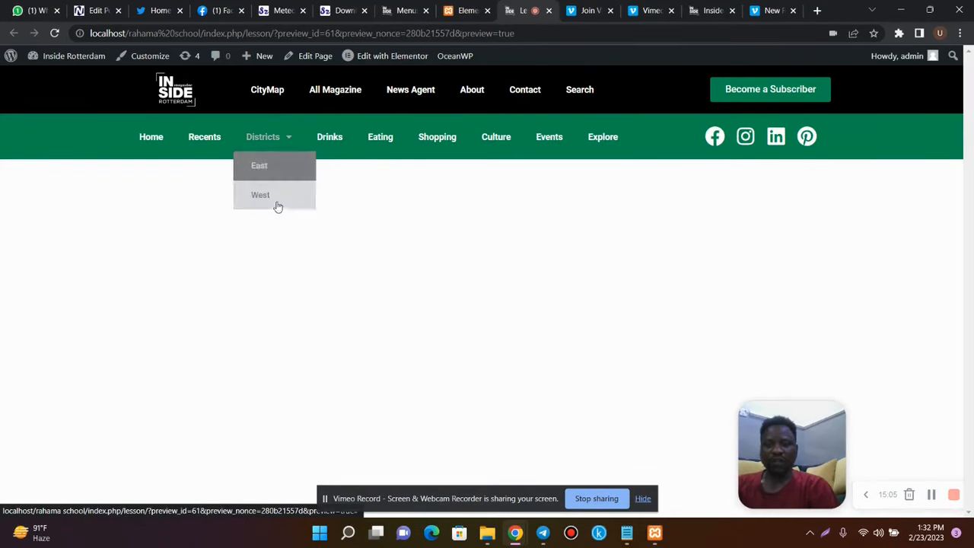
Step: Compare the Districts submenu's hover styling on the finished Inside Rotterdam site with the one in the Elementor editor
left_click(710, 10)
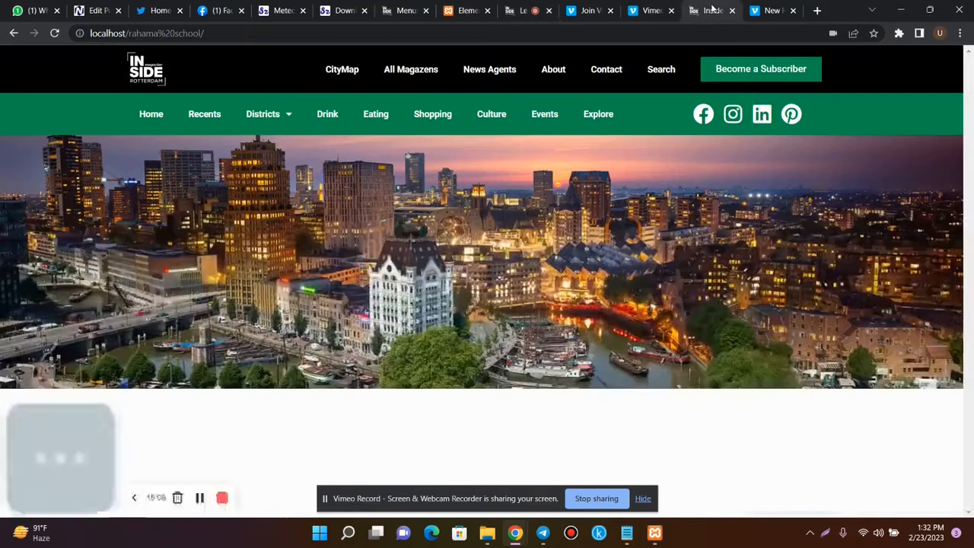
mouse_move(290, 120)
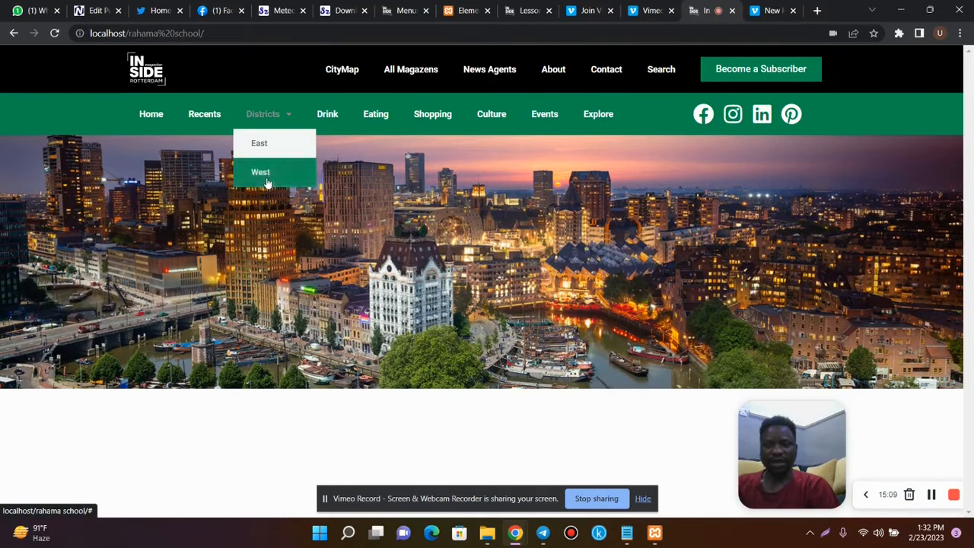
left_click(465, 10)
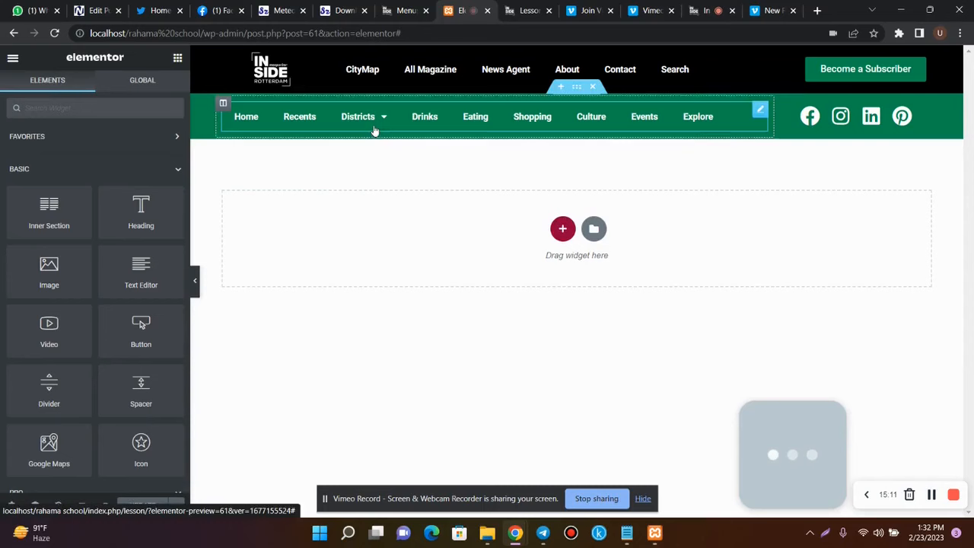
mouse_move(366, 132)
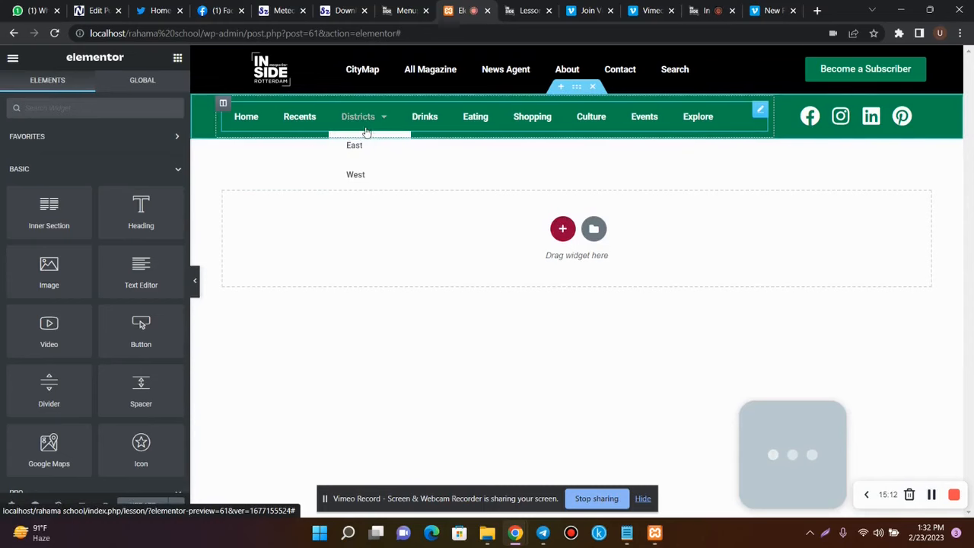
Step: Set the hover background color of the green-row nav menu's dropdown to the New Global Color, #00874F
left_click(759, 110)
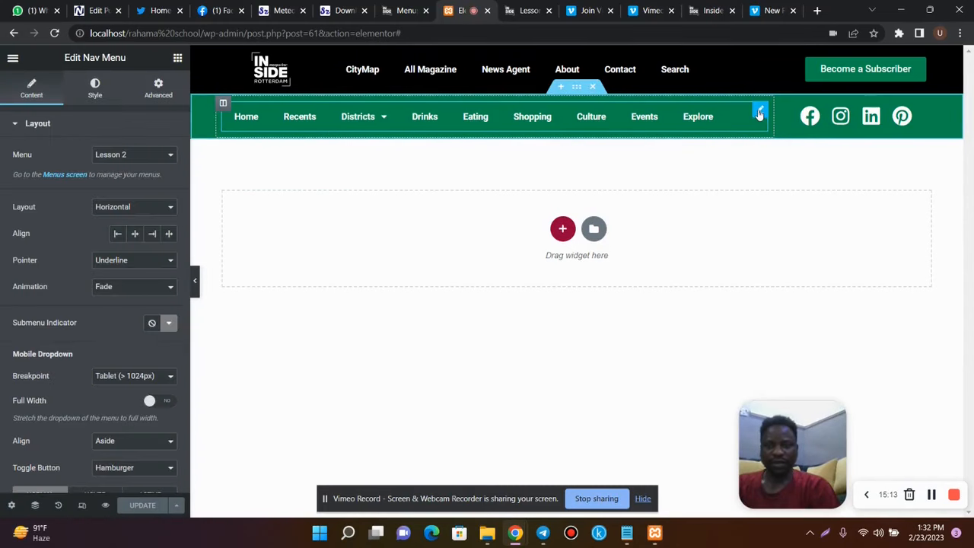
left_click(93, 89)
left_click(96, 183)
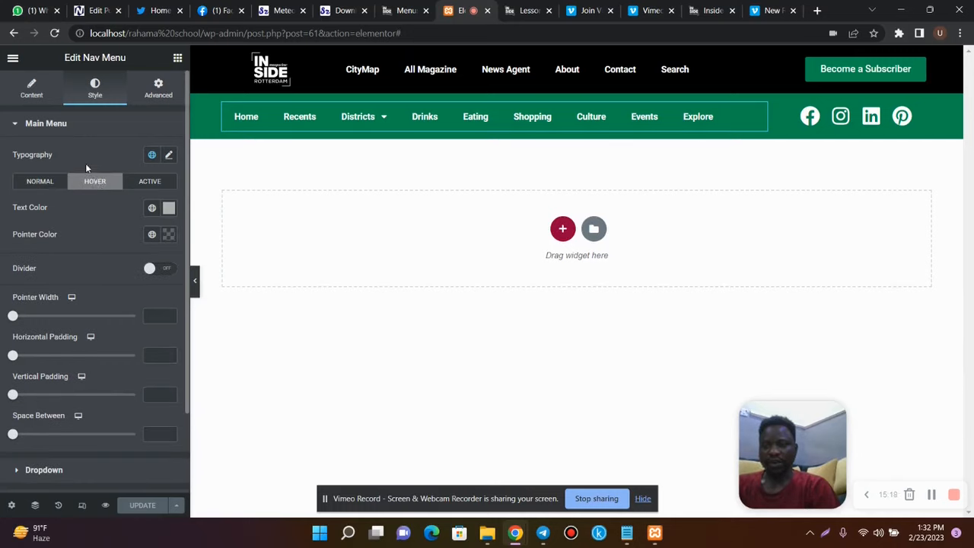
left_click(47, 124)
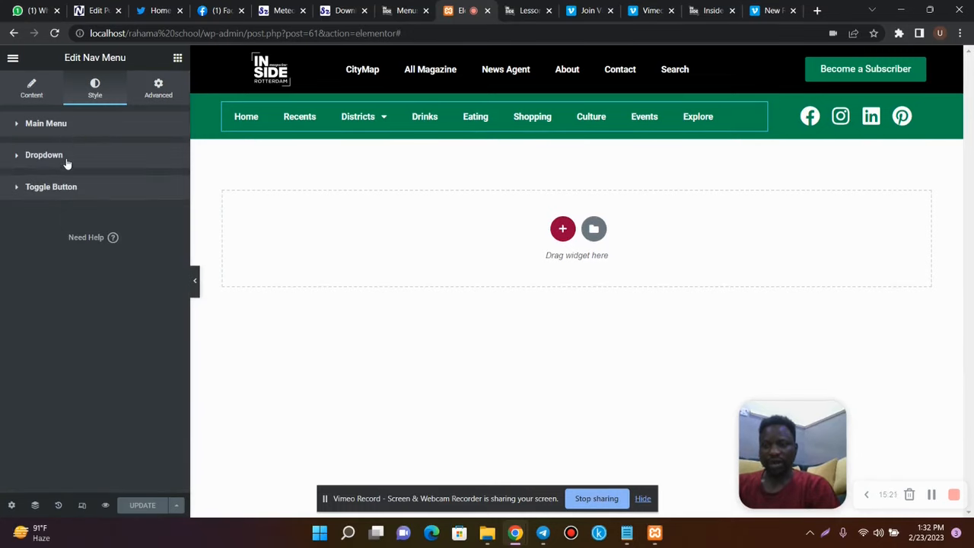
left_click(67, 156)
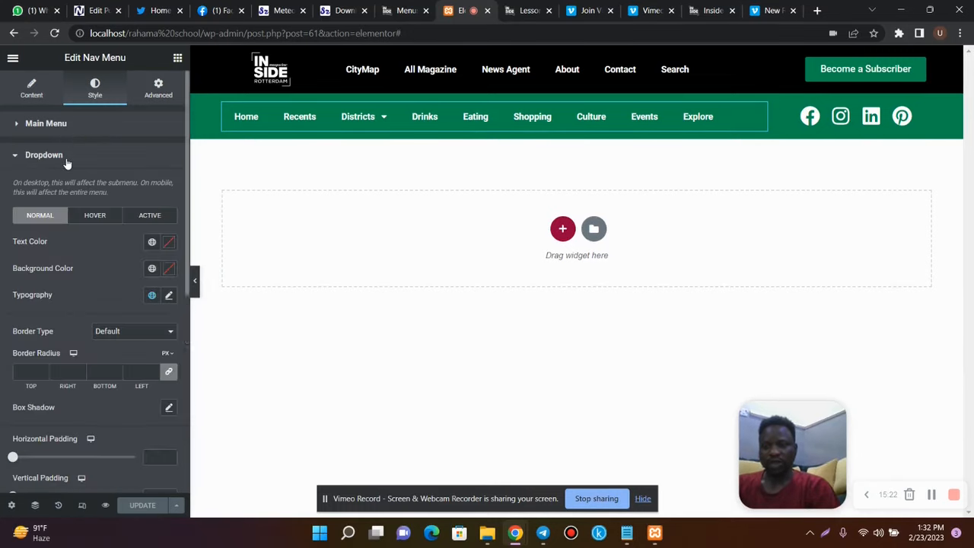
left_click(99, 218)
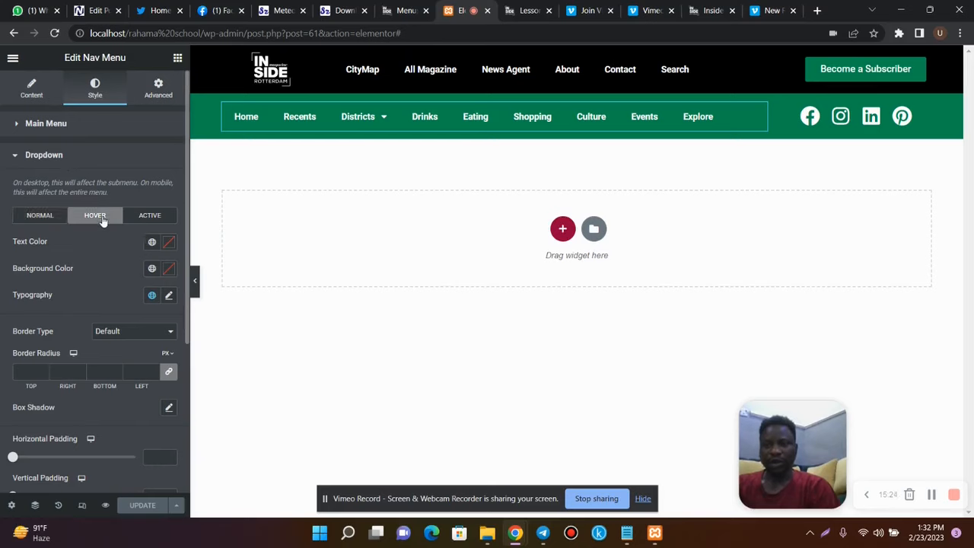
left_click(168, 271)
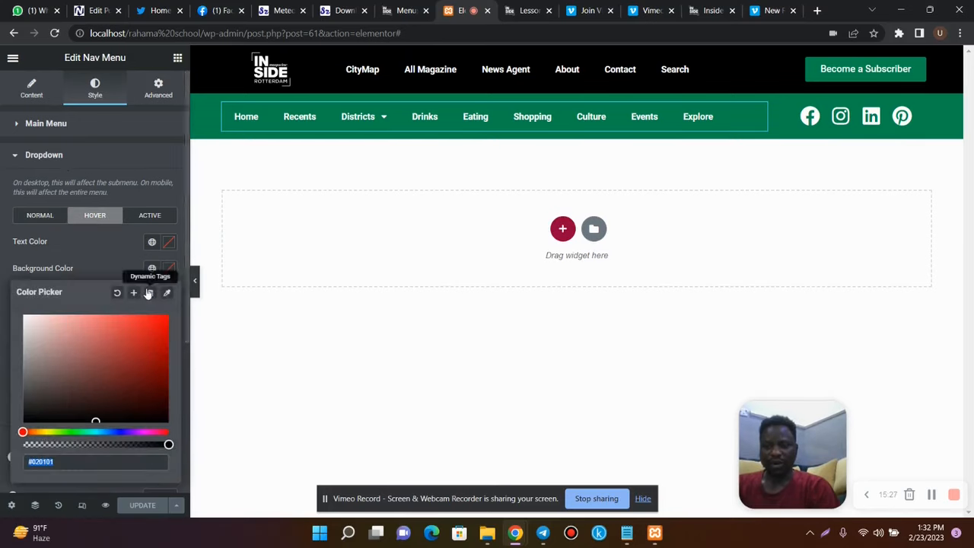
left_click(152, 271)
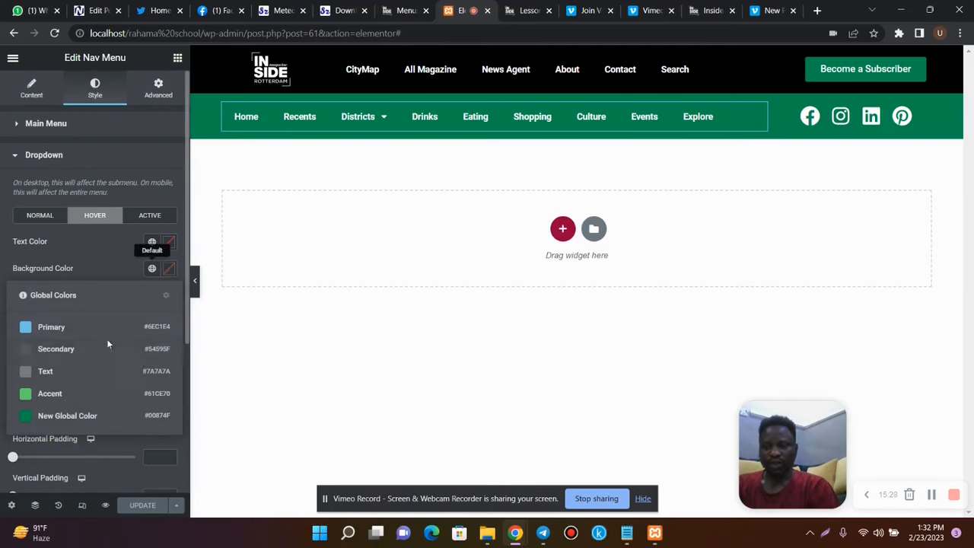
left_click(76, 415)
Step: Check the Districts dropdown's hover color in the editor, update the page and switch to the Lesson preview
mouse_move(357, 118)
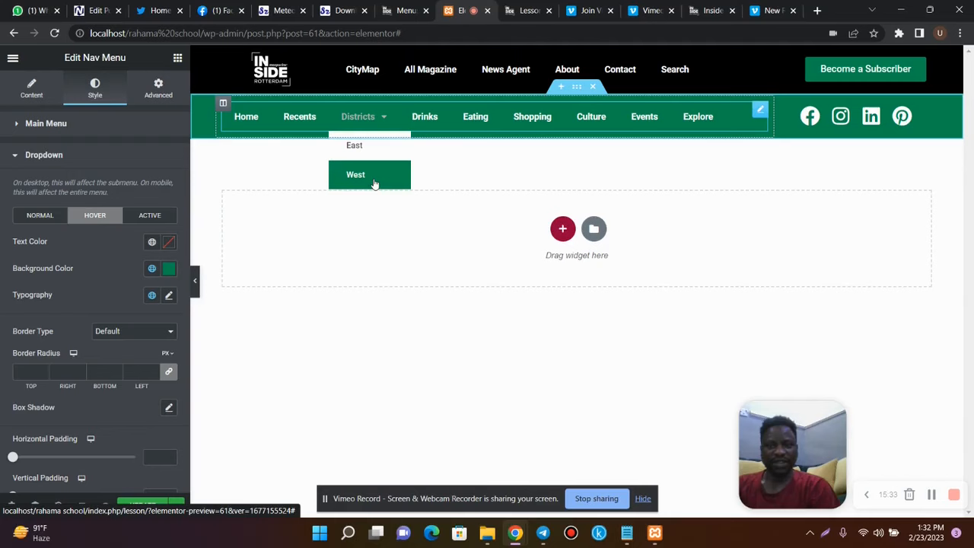
left_click(139, 508)
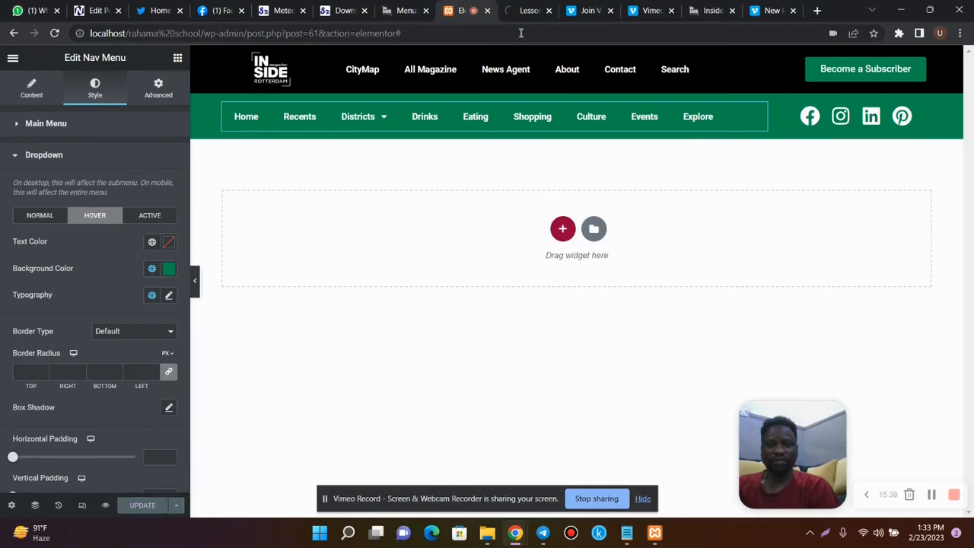
left_click(523, 10)
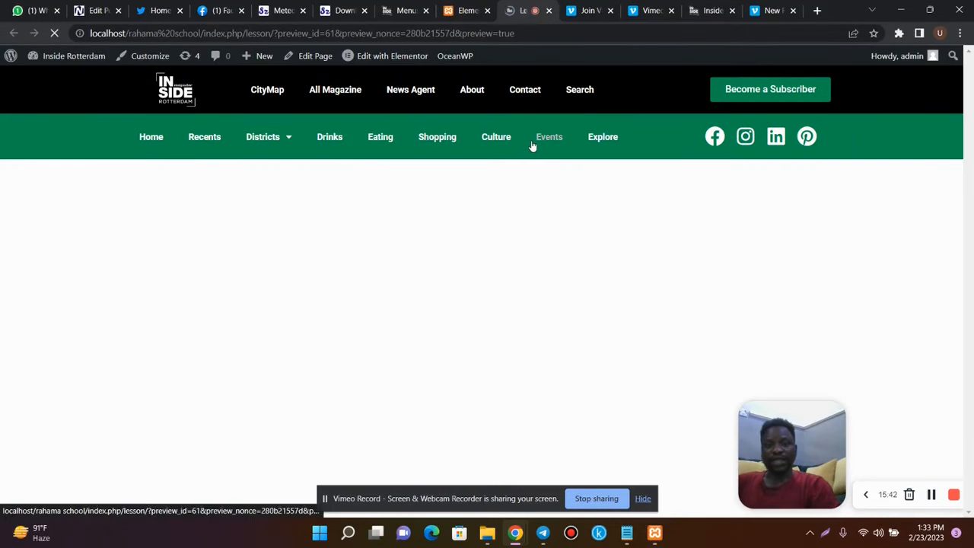